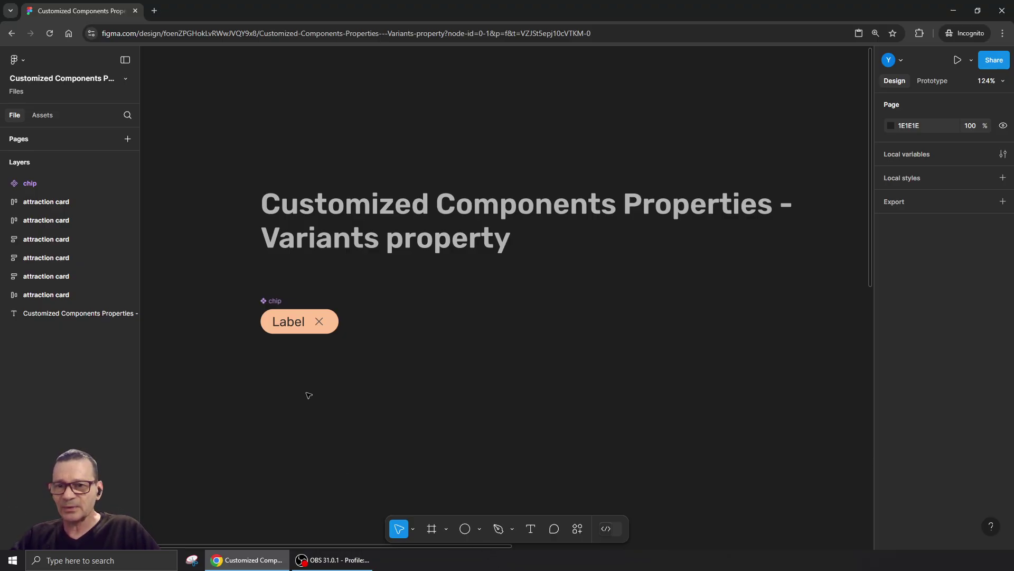
# Create a property named Show remove with value True controlling the visibility of the chip component's remove icon.
pyautogui.scroll(2, 304, 394)
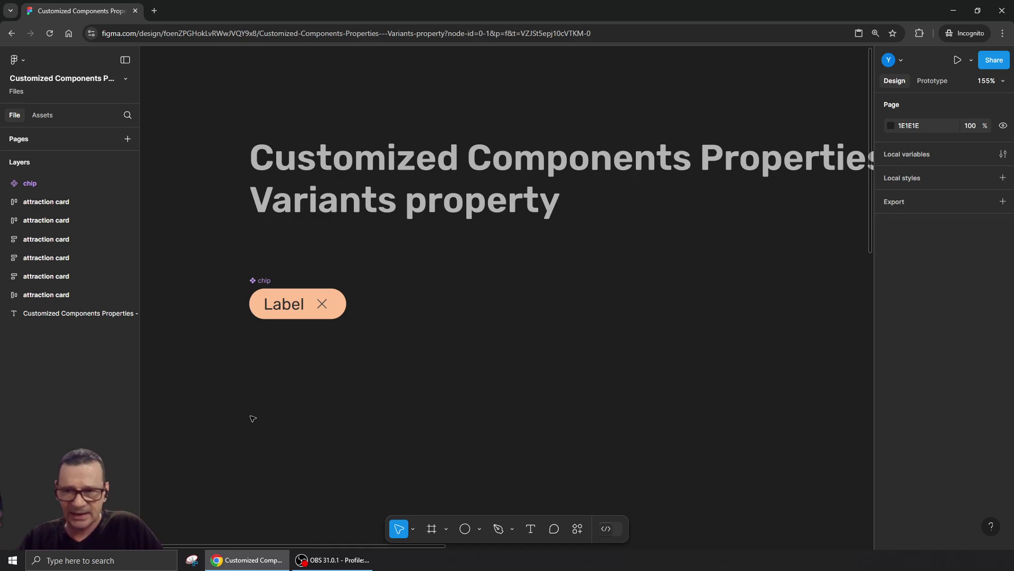
pyautogui.doubleClick(320, 306)
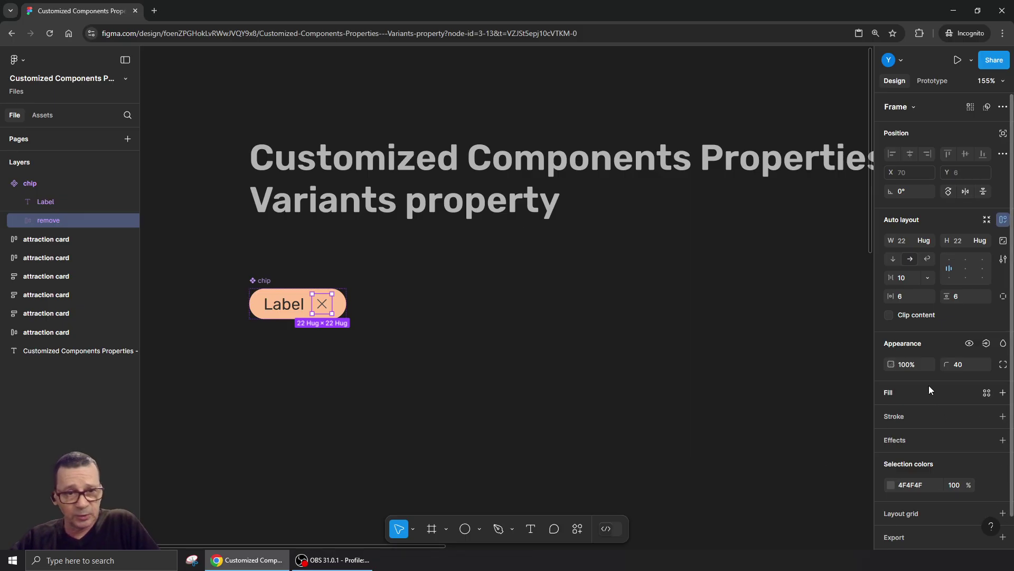
pyautogui.click(986, 344)
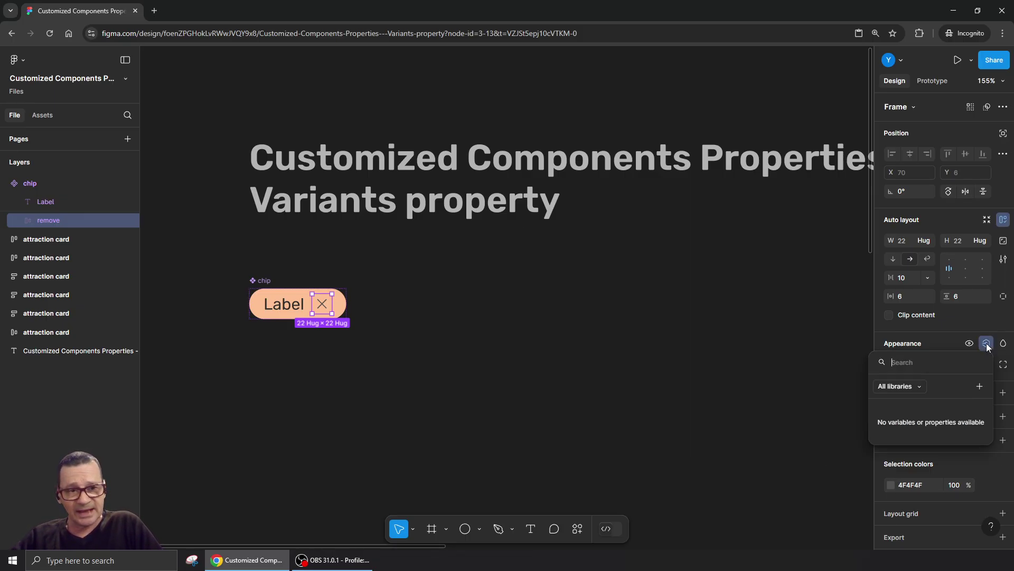
pyautogui.click(980, 385)
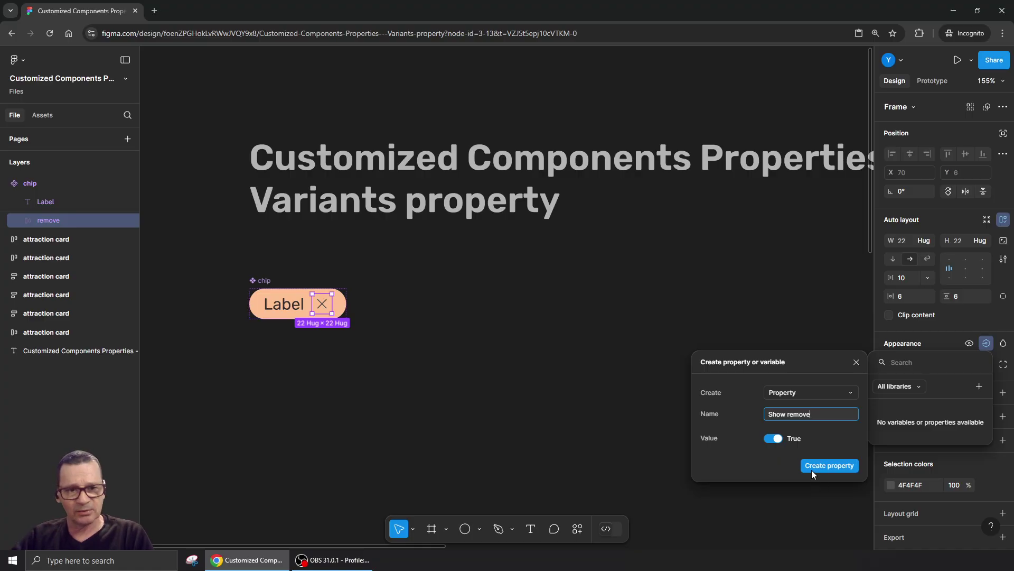
pyautogui.click(829, 465)
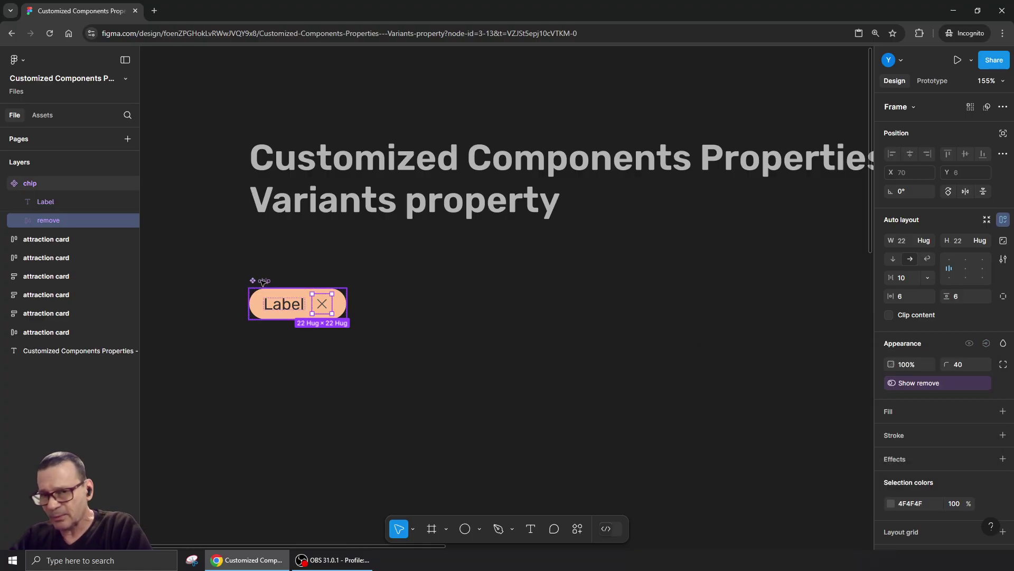
# Place an instance of the chip component to its right and turn off Show remove on it.
pyautogui.moveTo(262, 283); pyautogui.dragTo(446, 284)
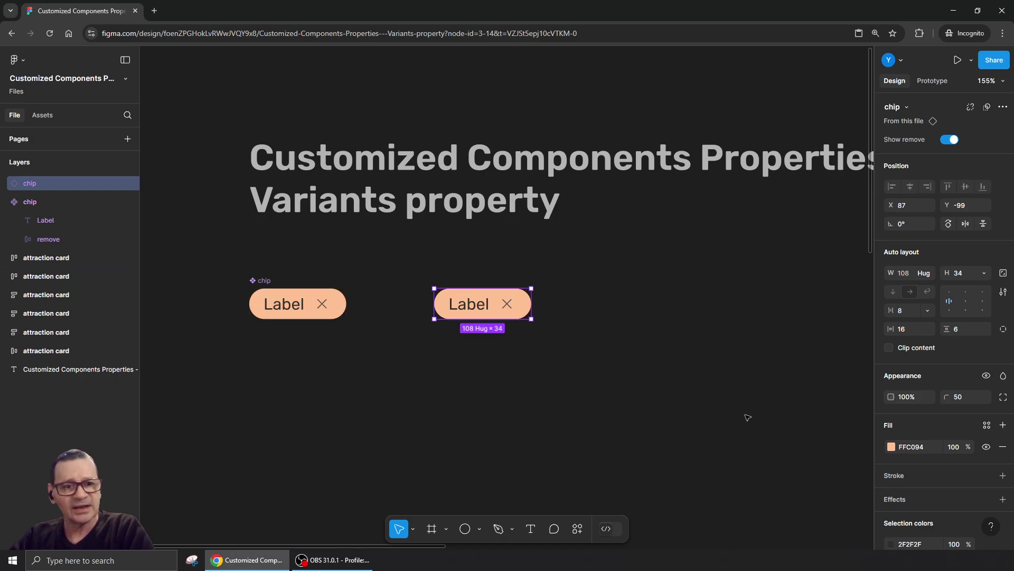
pyautogui.click(946, 141)
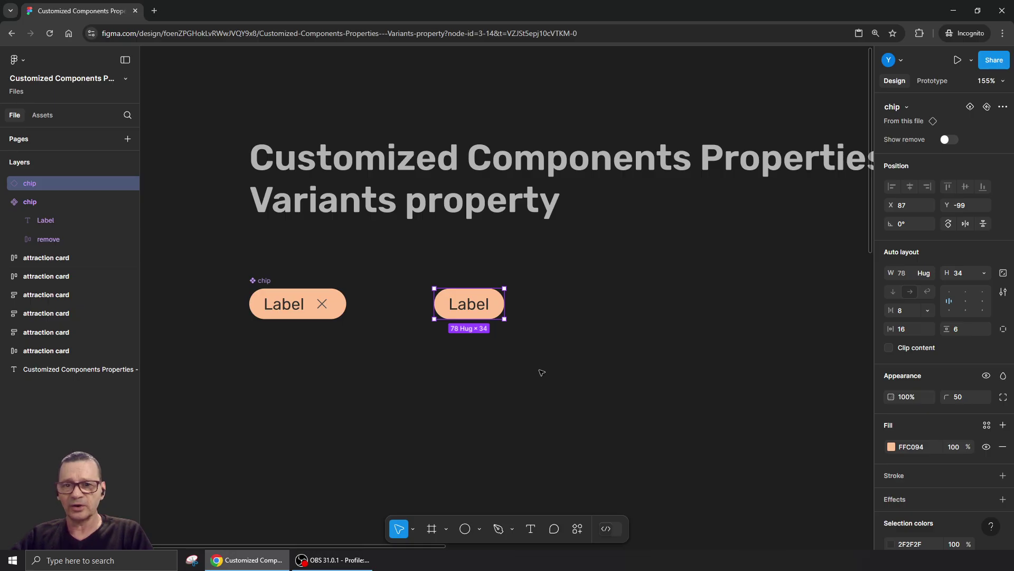
pyautogui.click(946, 140)
pyautogui.click(947, 140)
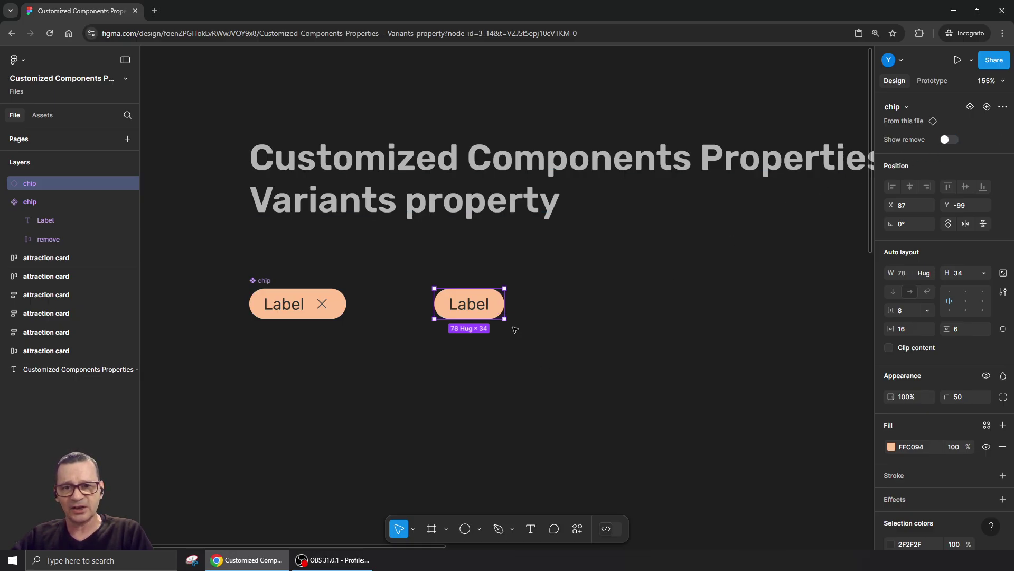
pyautogui.click(368, 378)
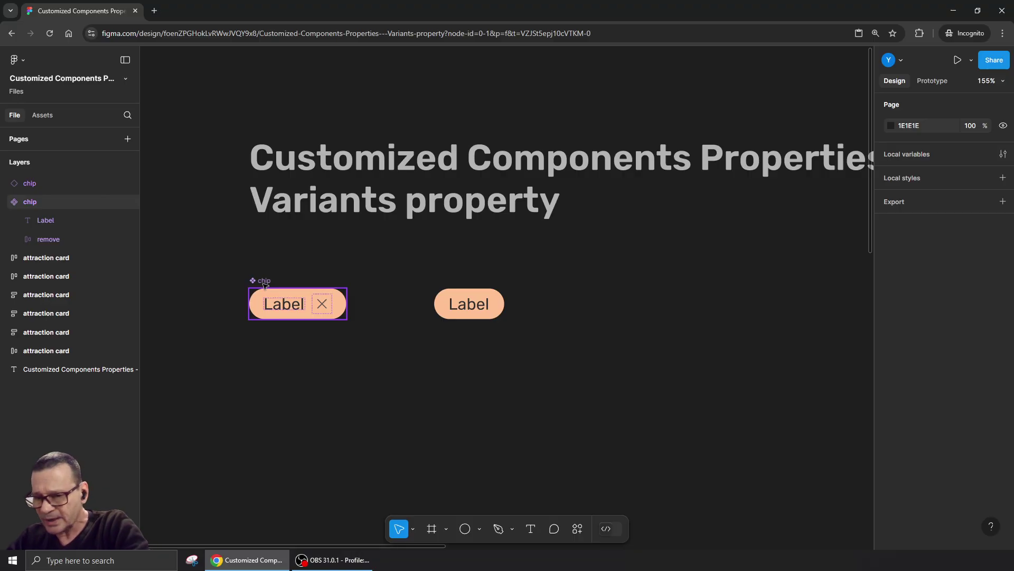
# Place another chip instance directly below the main component and detach it.
pyautogui.click(266, 315)
pyautogui.moveTo(266, 316); pyautogui.dragTo(266, 387)
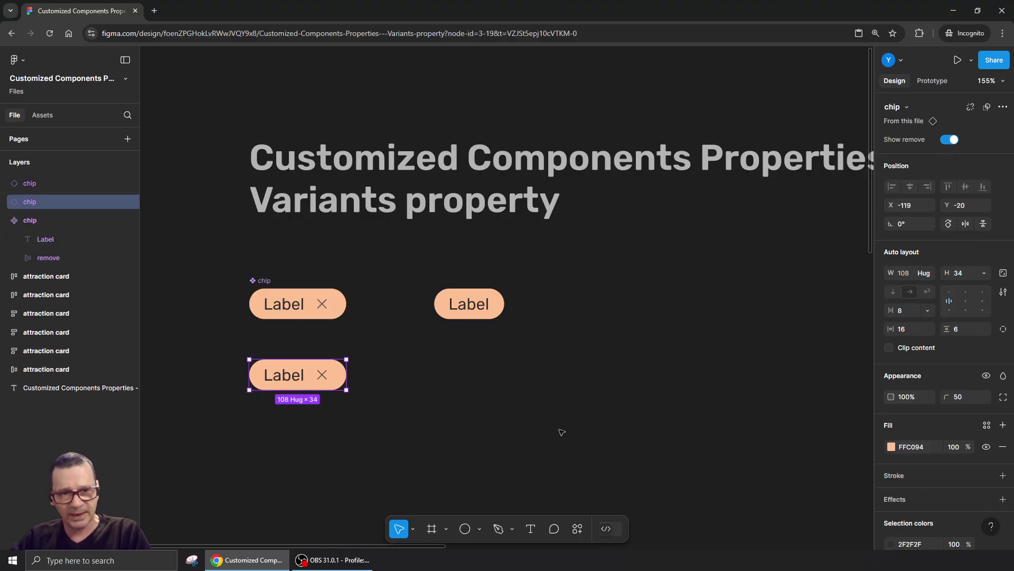
pyautogui.rightClick(295, 379)
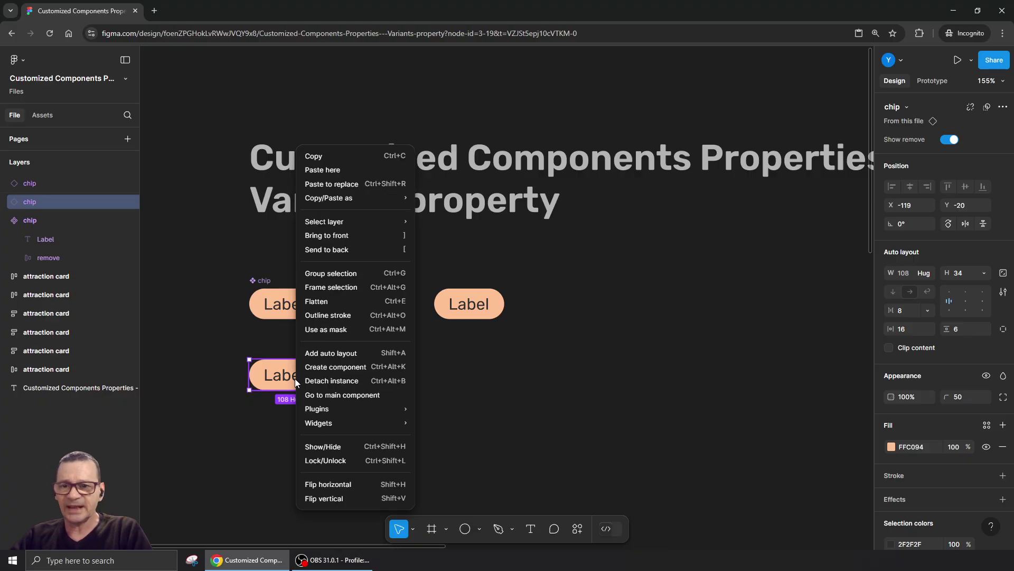
pyautogui.click(317, 381)
# Give the detached chip's remove icon a white FFFFFF fill at 50% opacity.
pyautogui.scroll(5, 235, 434)
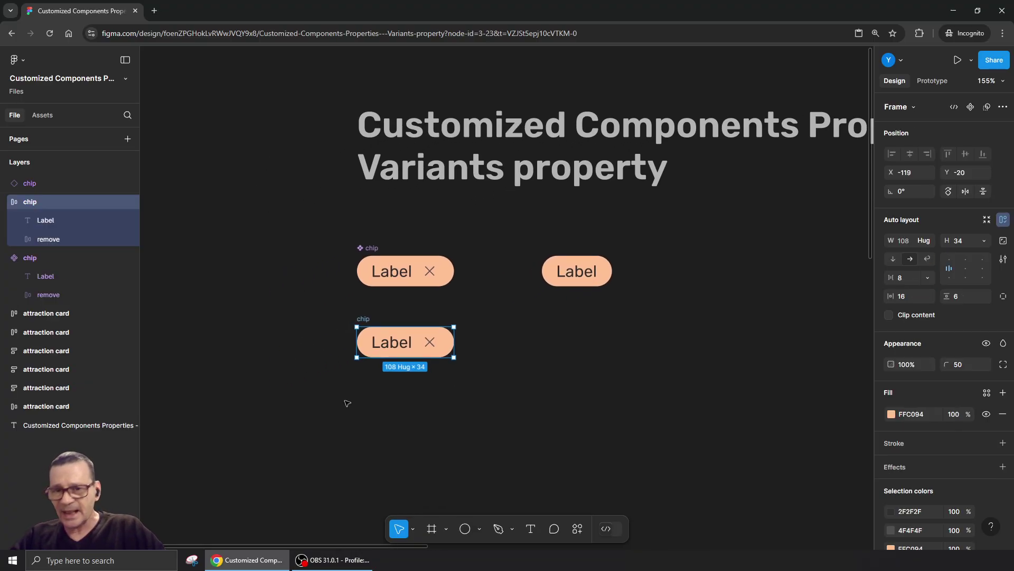
pyautogui.scroll(3, 373, 419)
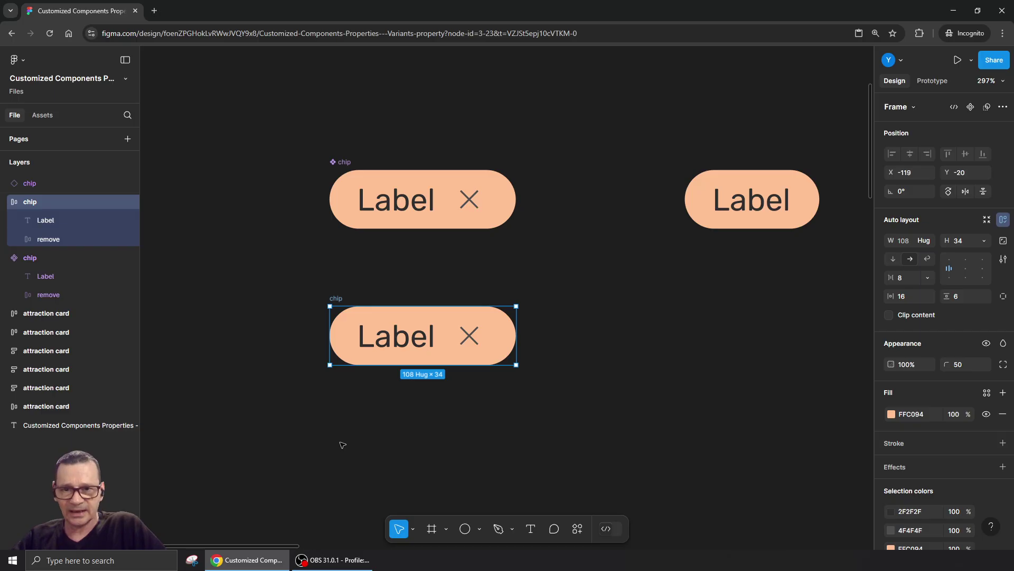
pyautogui.click(469, 336)
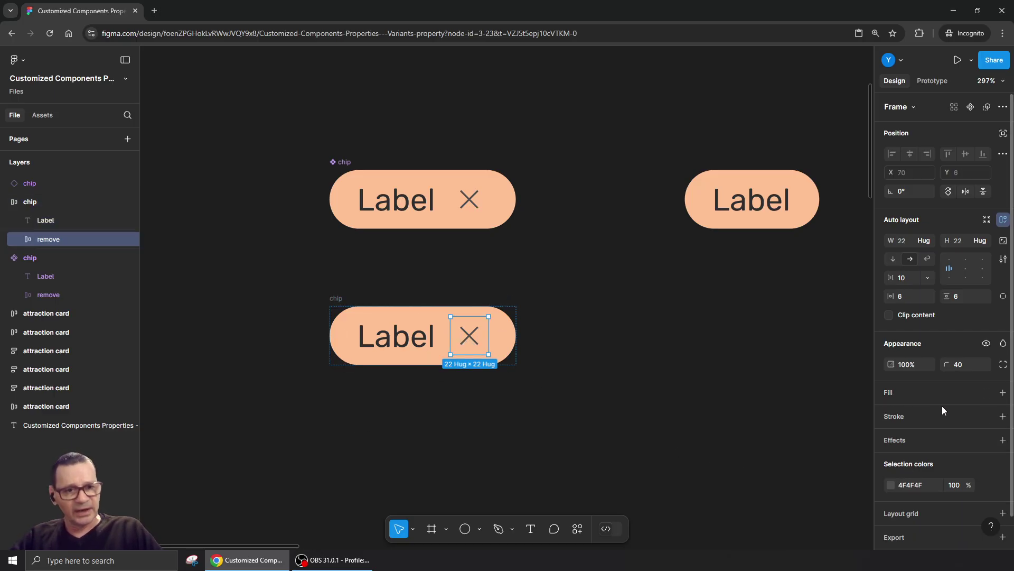
pyautogui.click(887, 396)
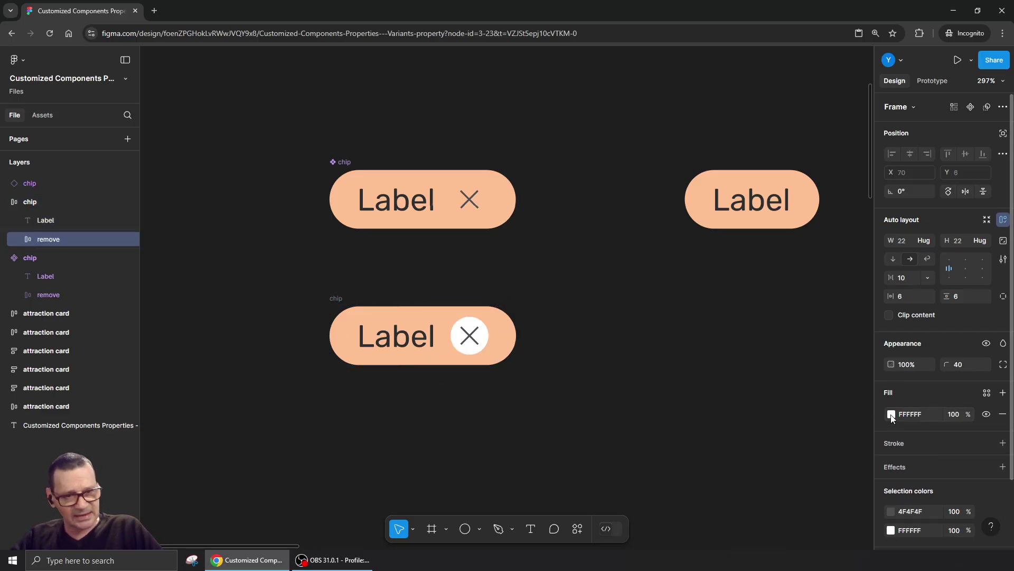
pyautogui.click(891, 414)
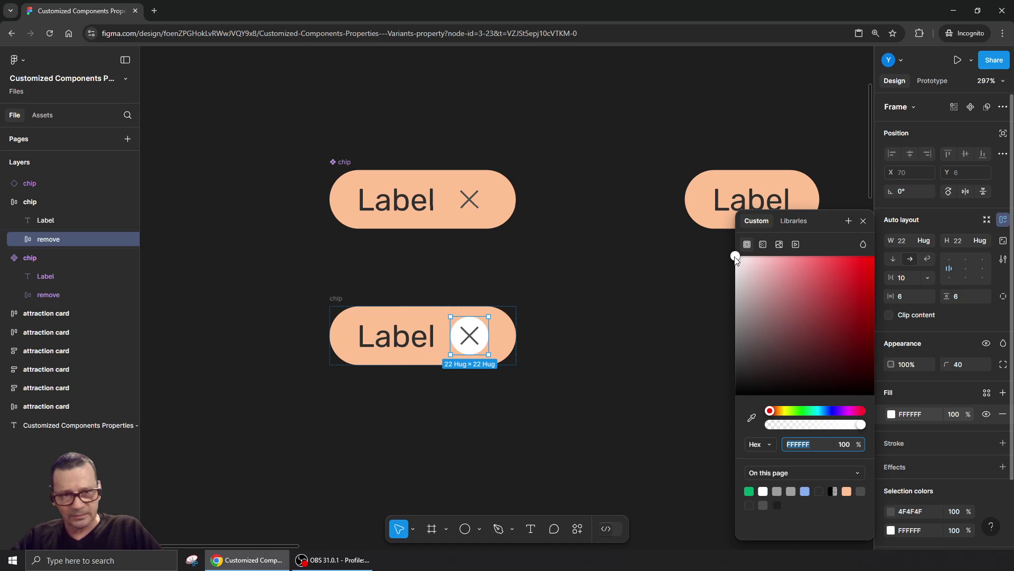
pyautogui.click(950, 415)
pyautogui.write('50')
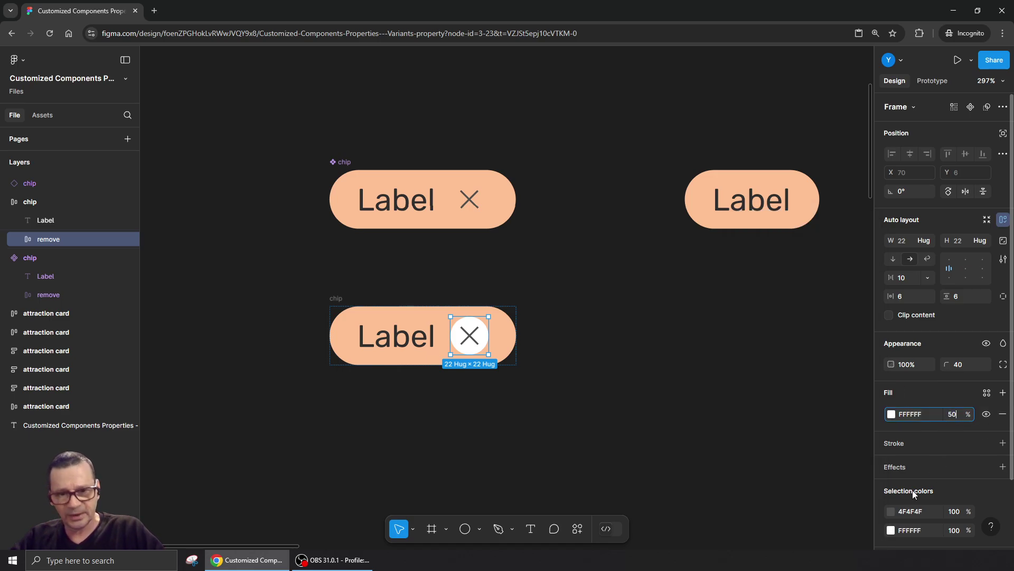
pyautogui.press('Return')
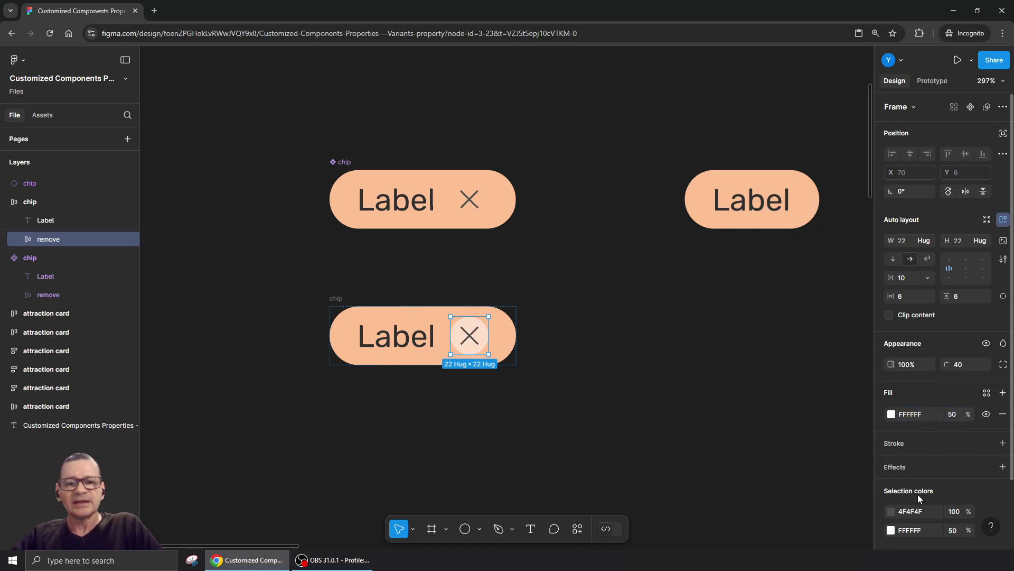
# Set only the right padding of the detached chip to 6, using individual padding values.
pyautogui.click(374, 315)
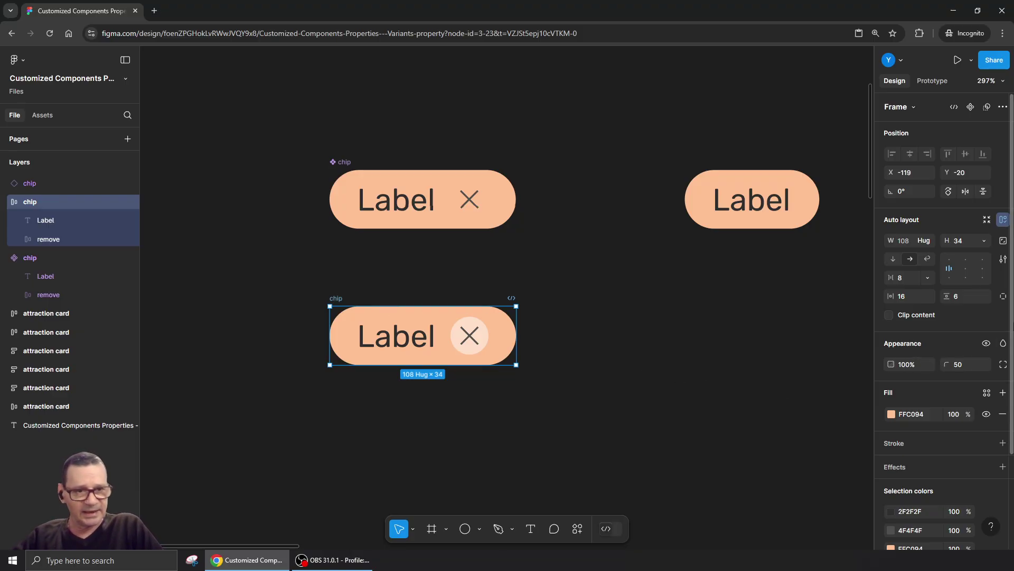
pyautogui.click(1003, 296)
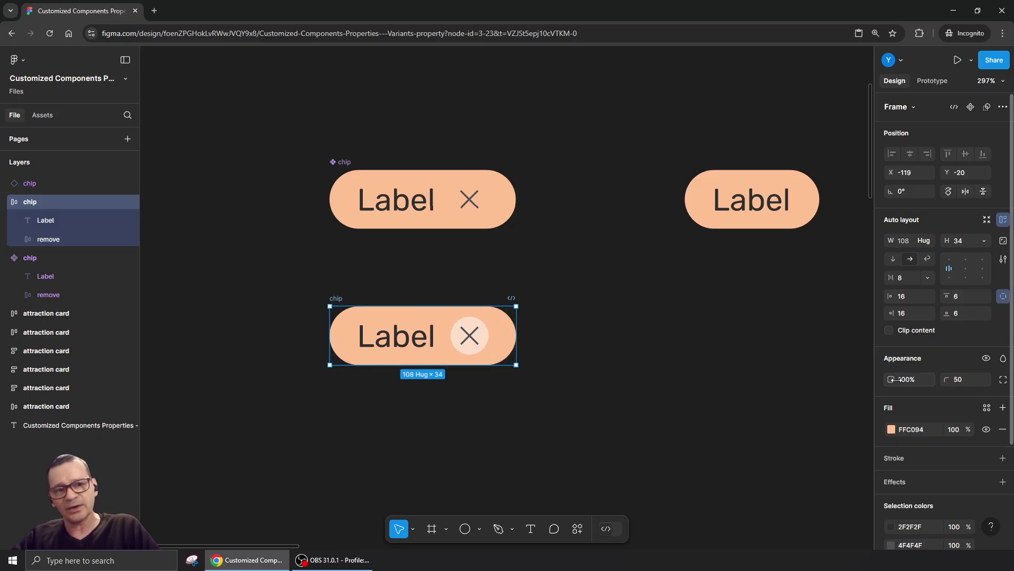
pyautogui.click(912, 310)
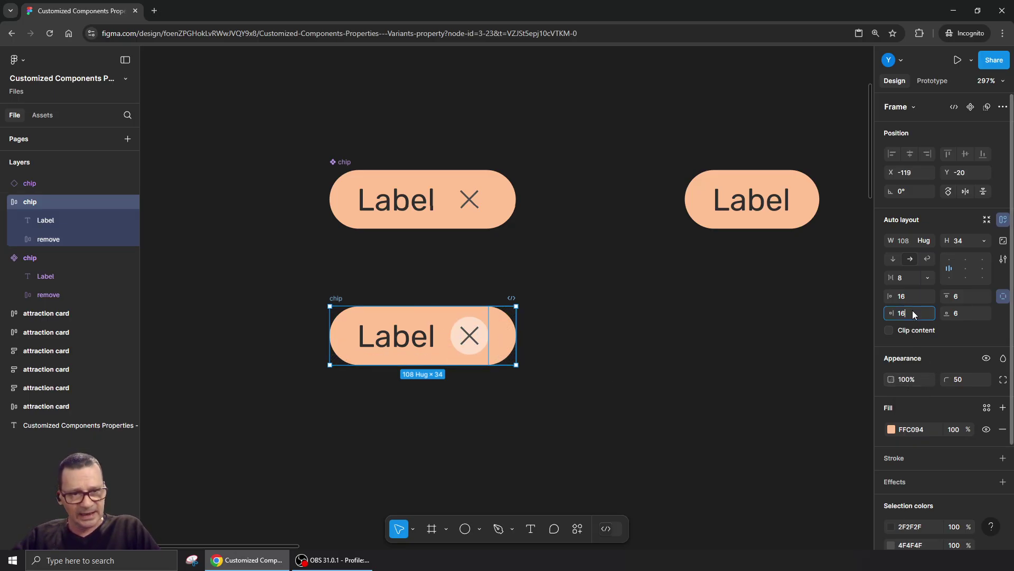
pyautogui.write('8')
pyautogui.press('Return')
pyautogui.press('Down')
pyautogui.press('Down')
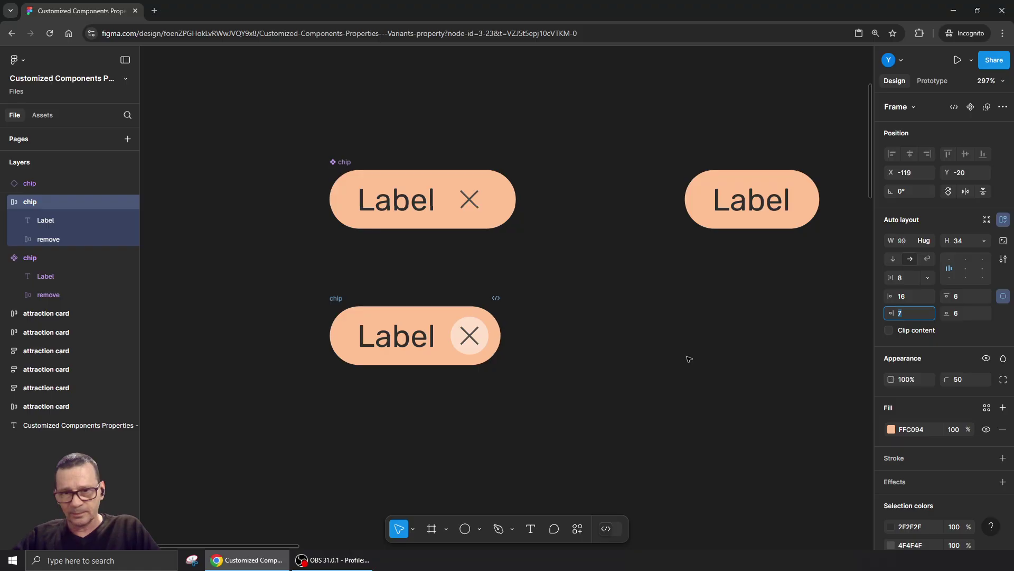
pyautogui.click(544, 399)
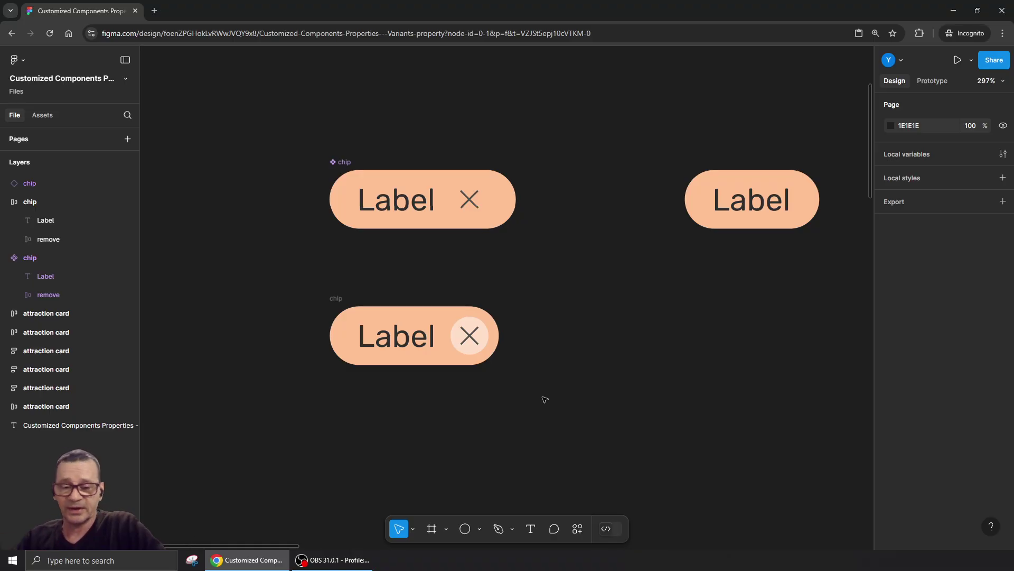
# Turn the detached chip with the circled remove icon into a component.
pyautogui.scroll(-3, 545, 399)
pyautogui.click(406, 351)
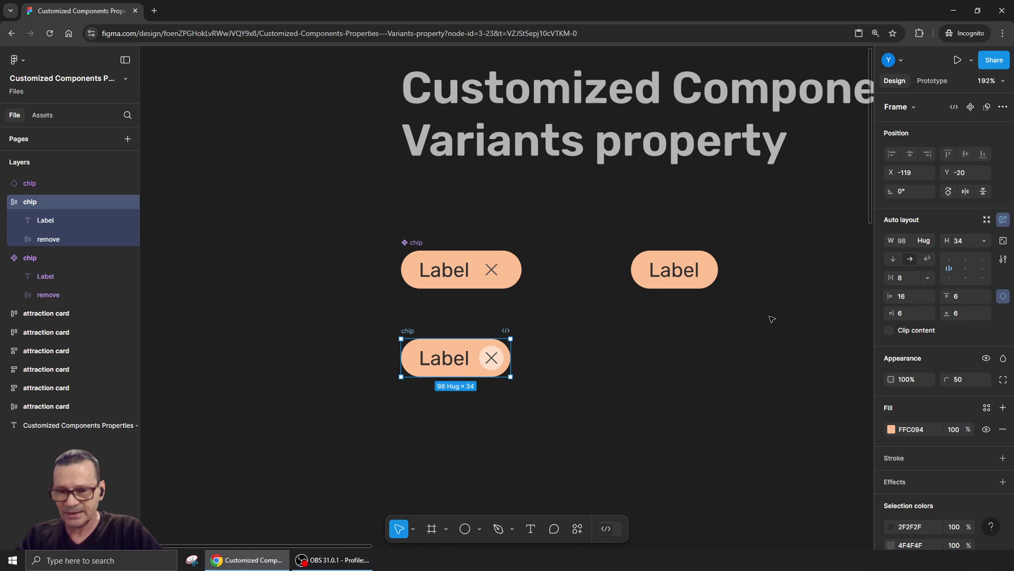
pyautogui.hotkey('ctrl', 'alt', 'k')
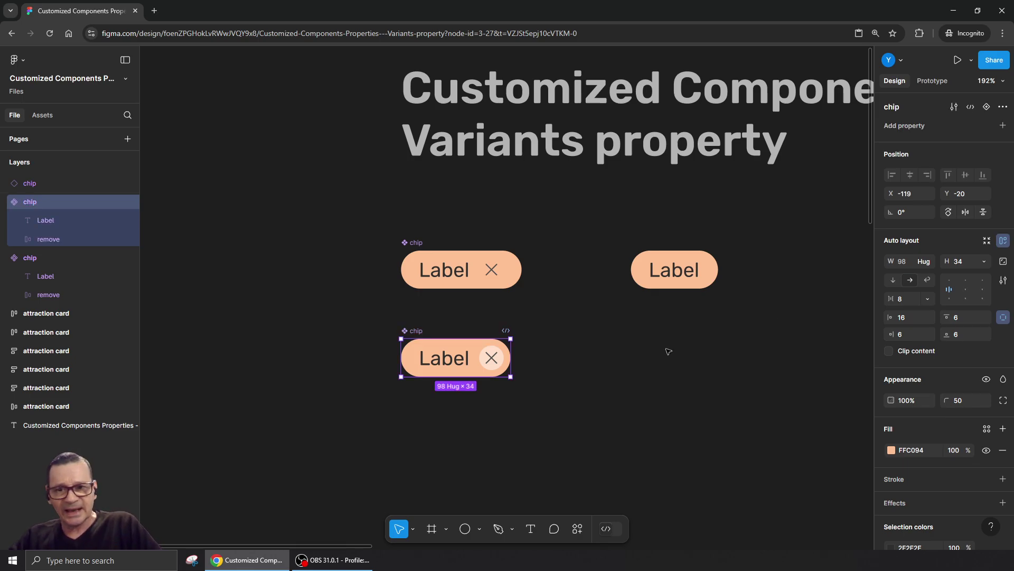
# Create a Show remove property with value True for the remove icon's visibility in the second chip component.
pyautogui.click(492, 358)
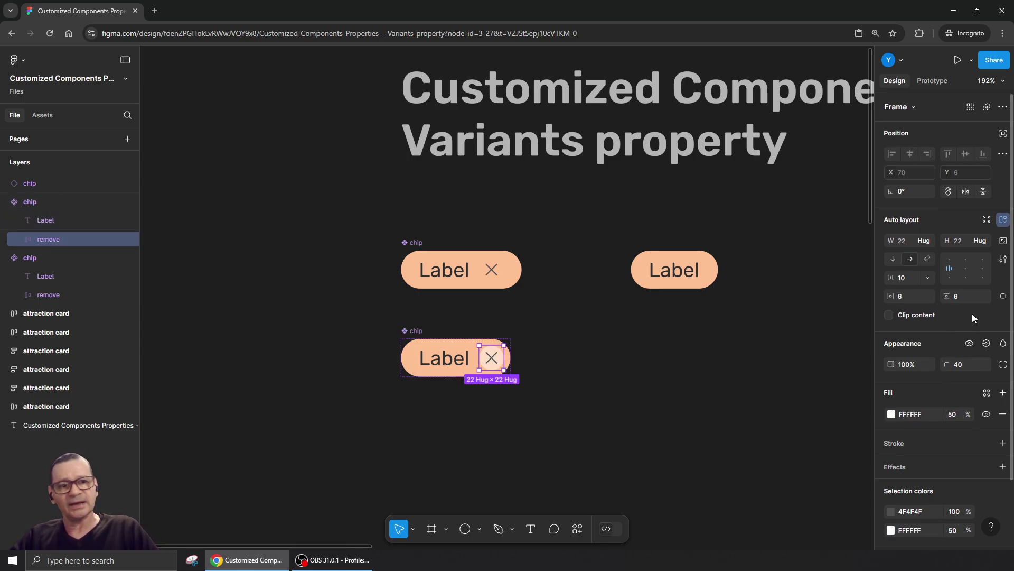
pyautogui.click(986, 343)
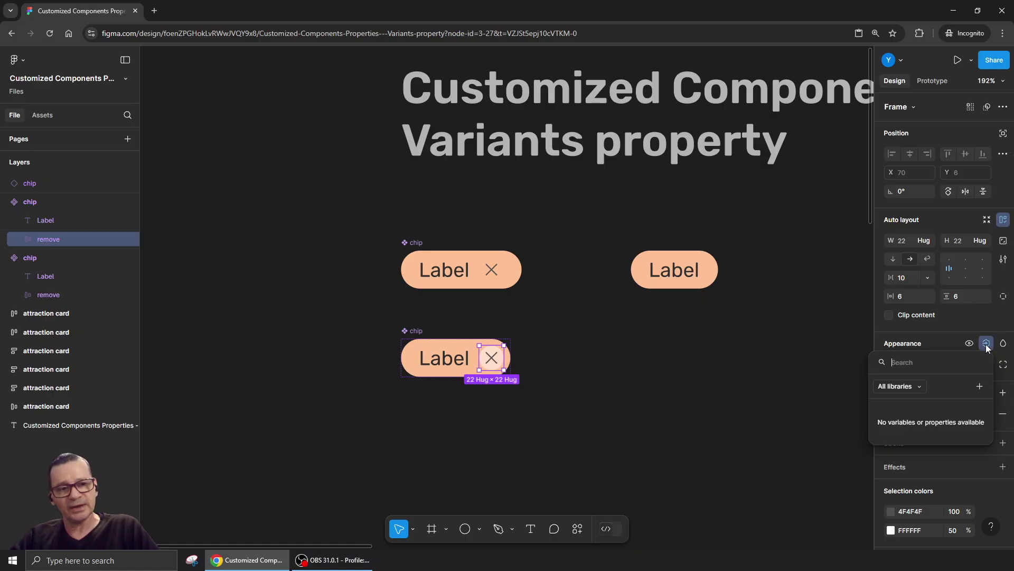
pyautogui.click(978, 387)
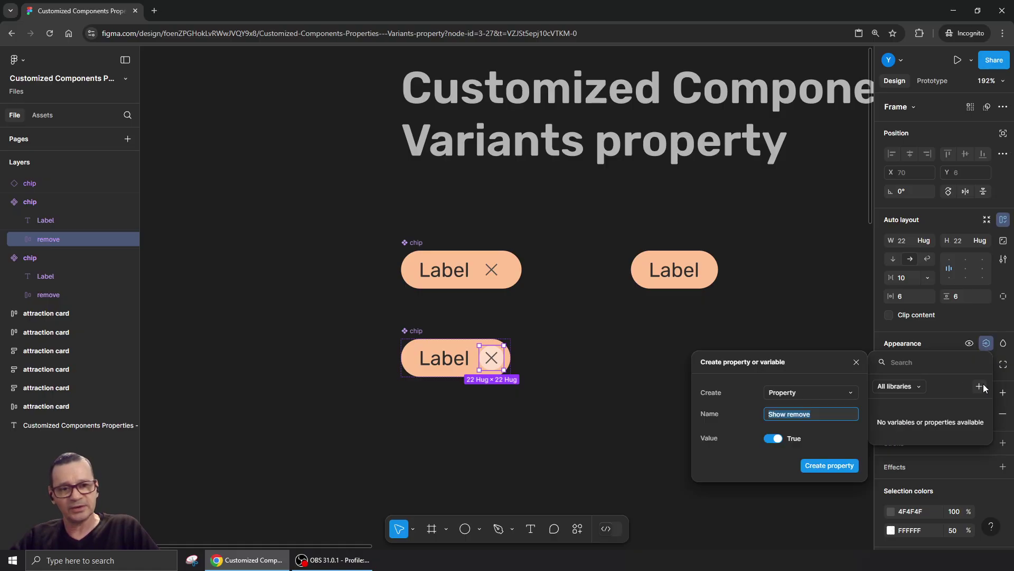
pyautogui.click(828, 466)
pyautogui.click(474, 450)
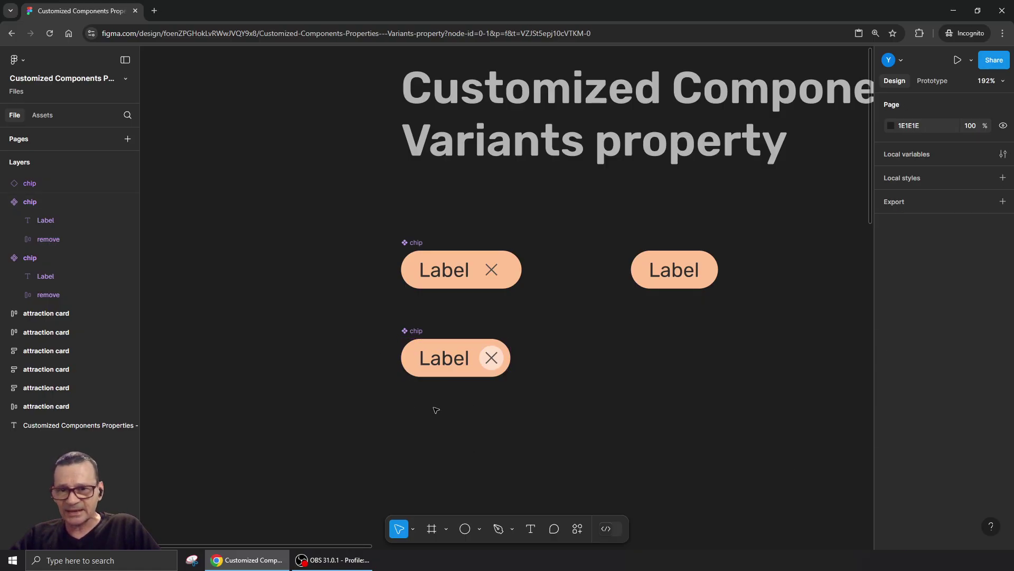
# Place an instance of the second chip component to its right and turn off its Show remove property.
pyautogui.moveTo(415, 331); pyautogui.dragTo(625, 330)
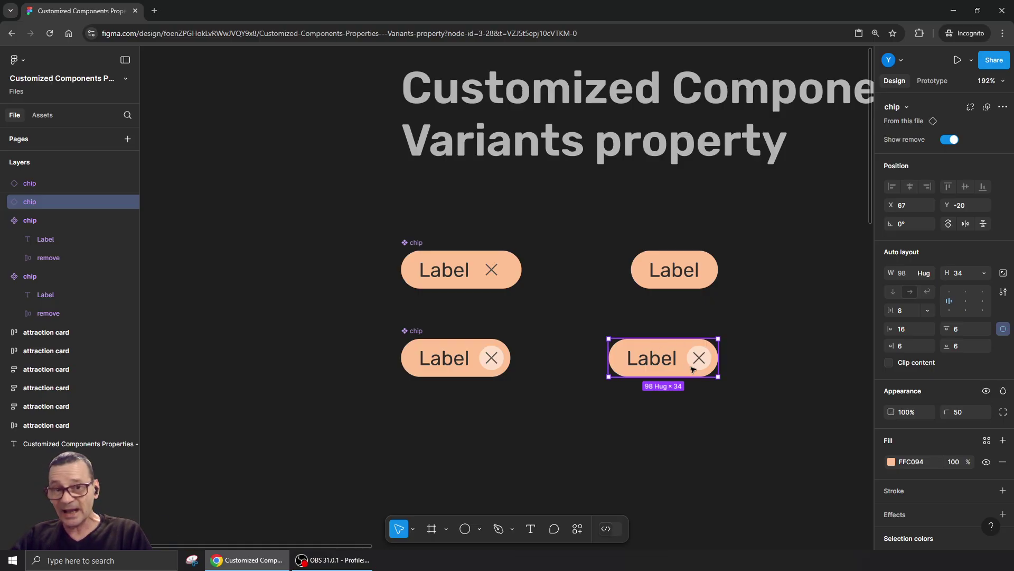
pyautogui.click(944, 142)
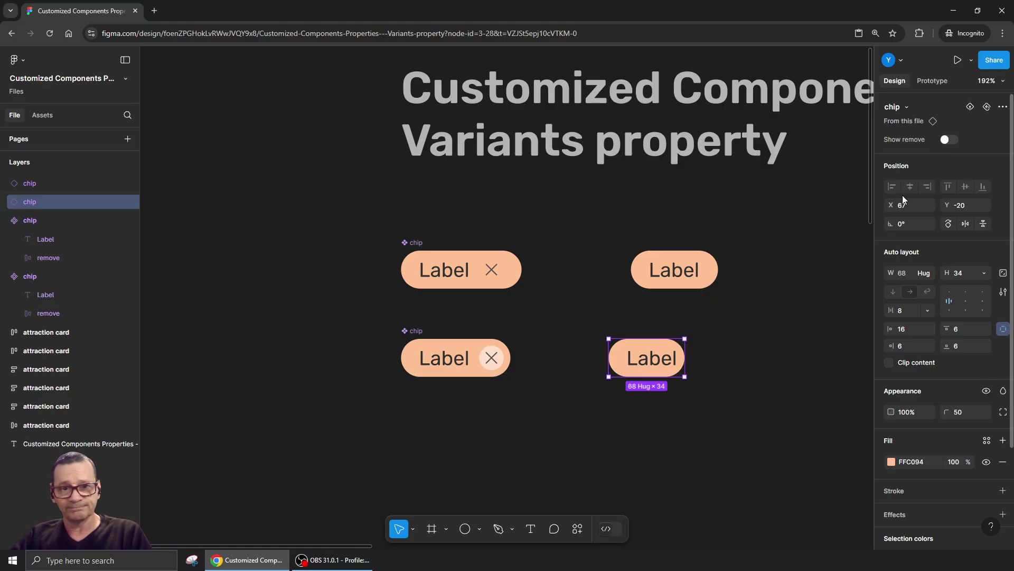
pyautogui.click(527, 450)
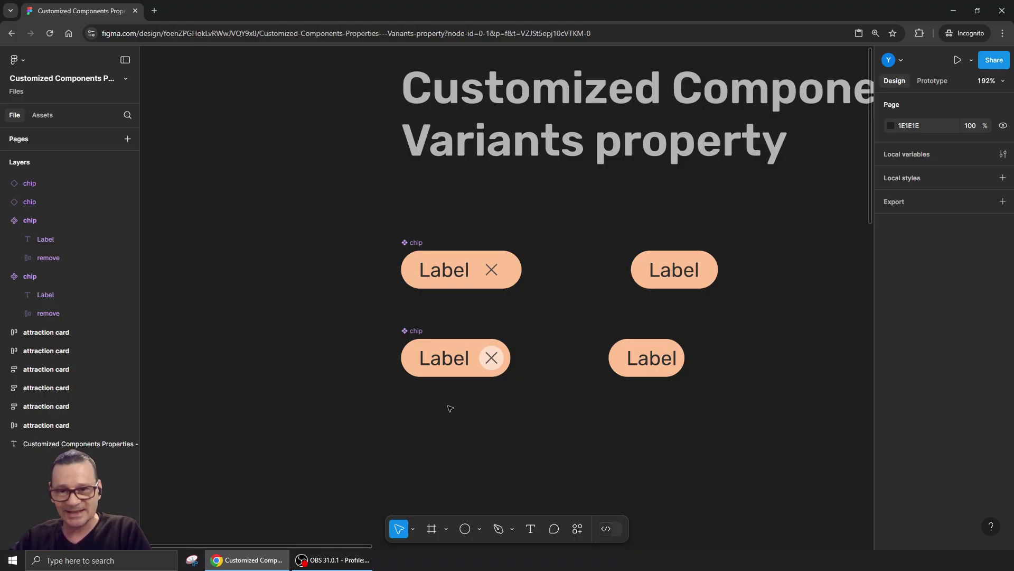
# Place an instance of the second chip component below it and detach that instance.
pyautogui.scroll(-3, 362, 315)
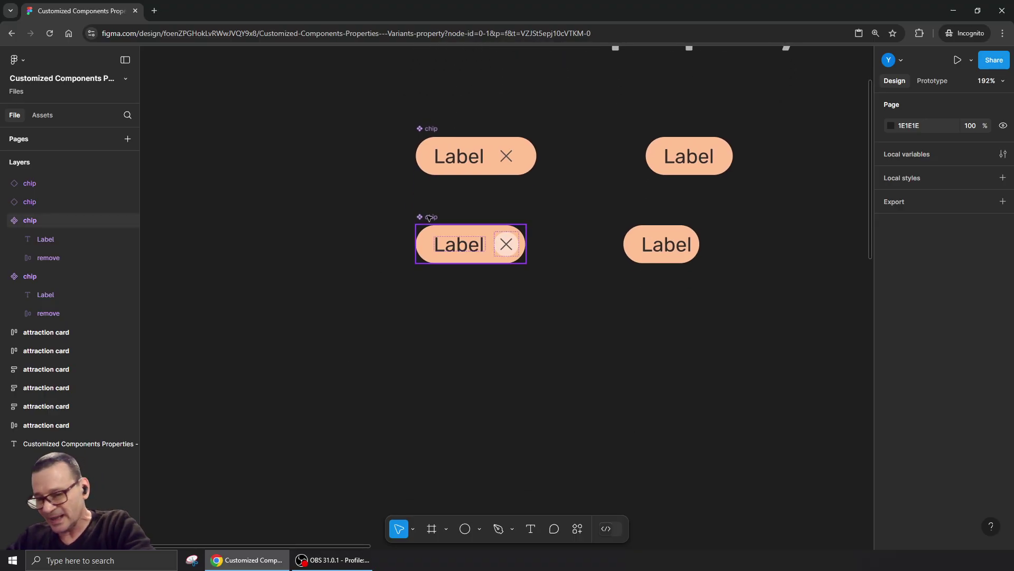
pyautogui.moveTo(429, 217); pyautogui.dragTo(433, 325)
pyautogui.rightClick(449, 364)
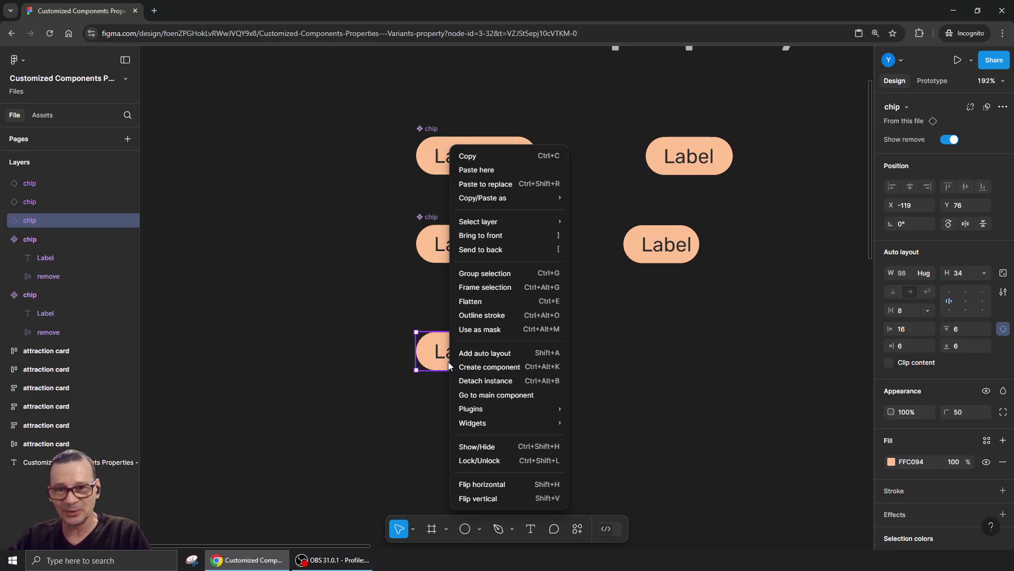
pyautogui.click(486, 380)
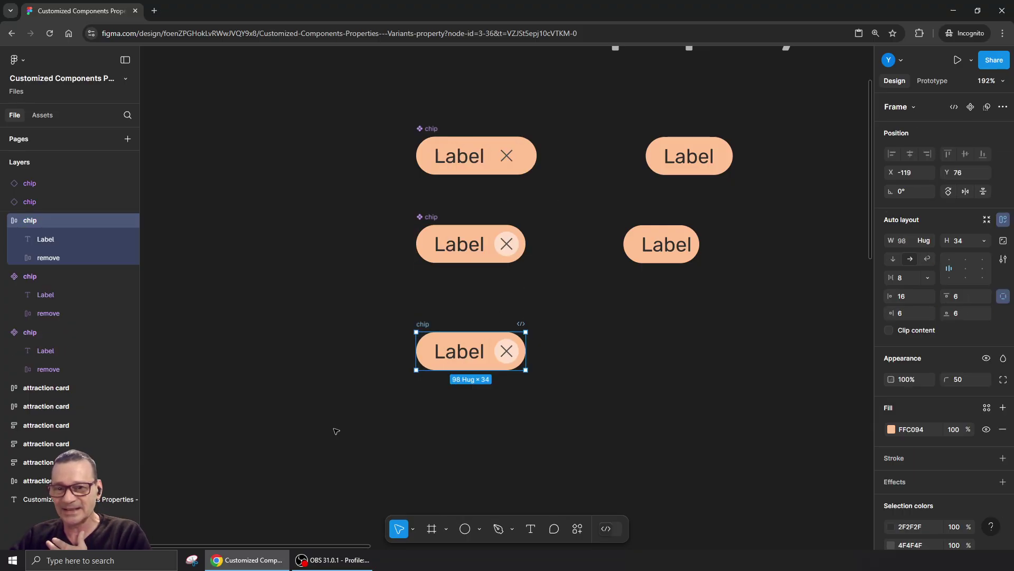
# Rename the detached chip frame as "chip / removable".
pyautogui.doubleClick(423, 324)
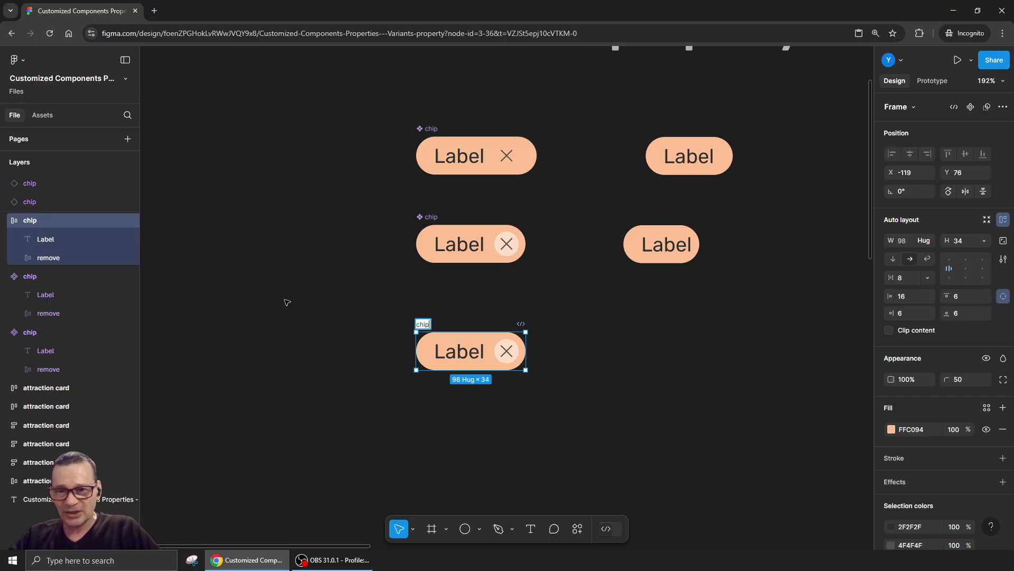
pyautogui.write('/ ')
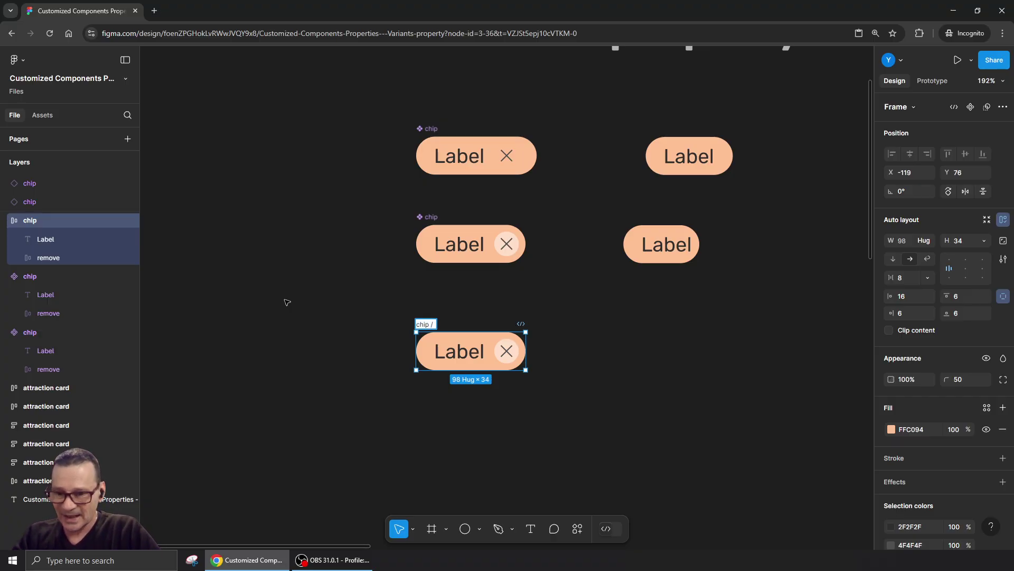
pyautogui.write('remove')
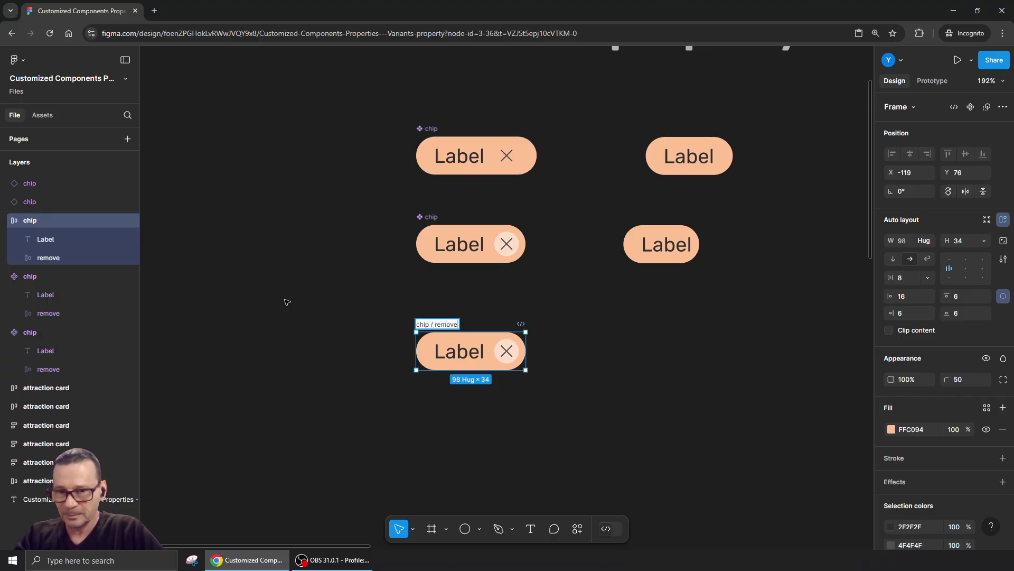
pyautogui.press('BackSpace')
pyautogui.press('BackSpace')
pyautogui.press('BackSpace')
pyautogui.press('BackSpace')
pyautogui.press('BackSpace')
pyautogui.press('BackSpace')
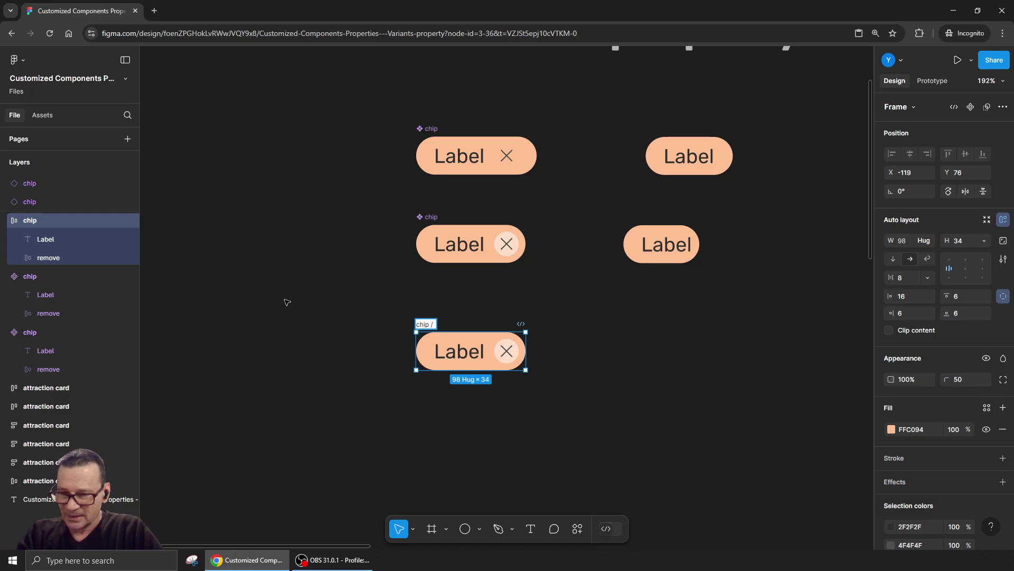
pyautogui.write('remo')
pyautogui.write('vable')
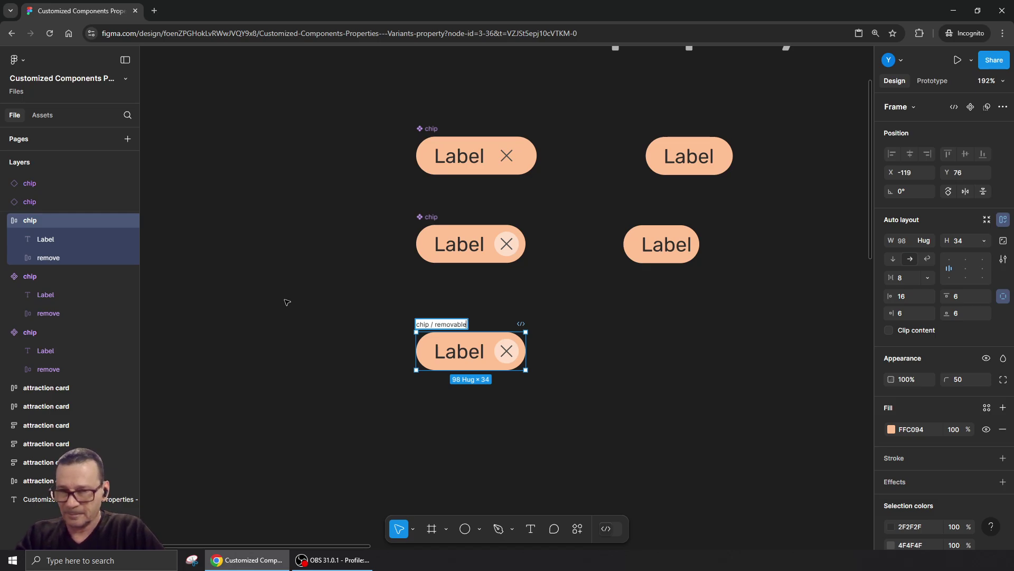
pyautogui.press('Return')
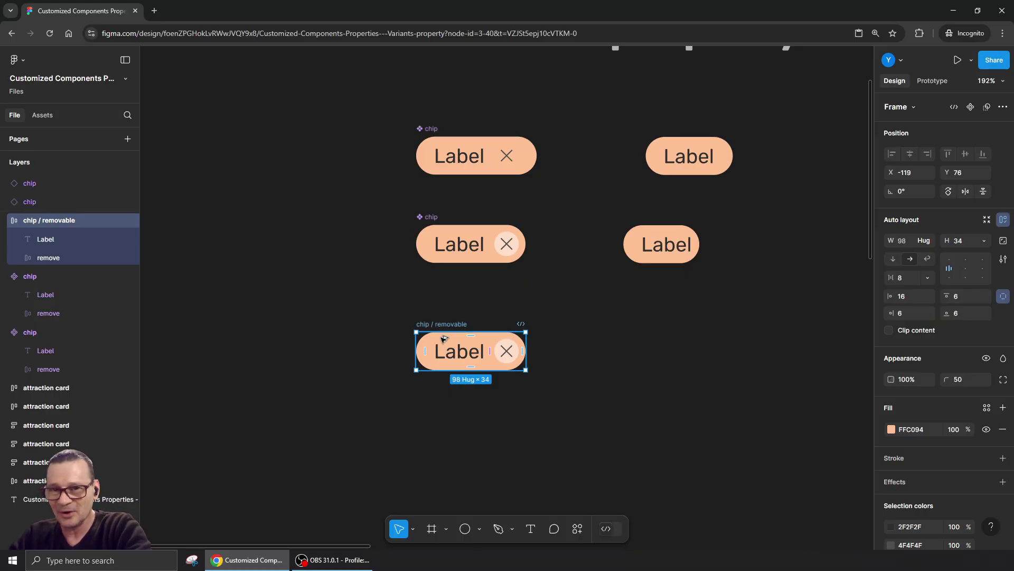
# Duplicate the removable chip directly below itself and name the copy "chip / none-removable".
pyautogui.moveTo(440, 325); pyautogui.dragTo(440, 400)
pyautogui.scroll(-3, 345, 287)
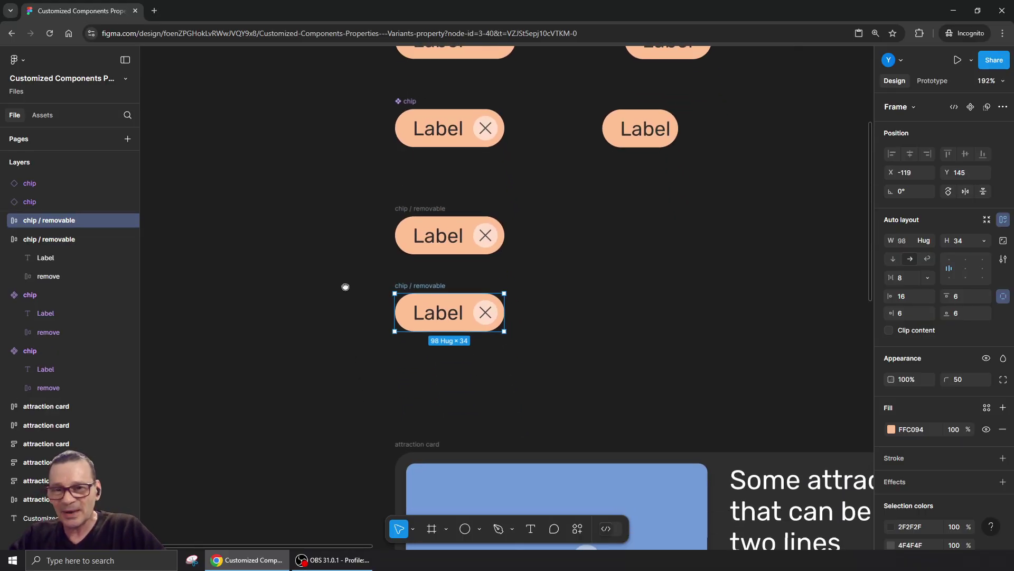
pyautogui.doubleClick(426, 283)
pyautogui.click(427, 283)
pyautogui.doubleClick(426, 283)
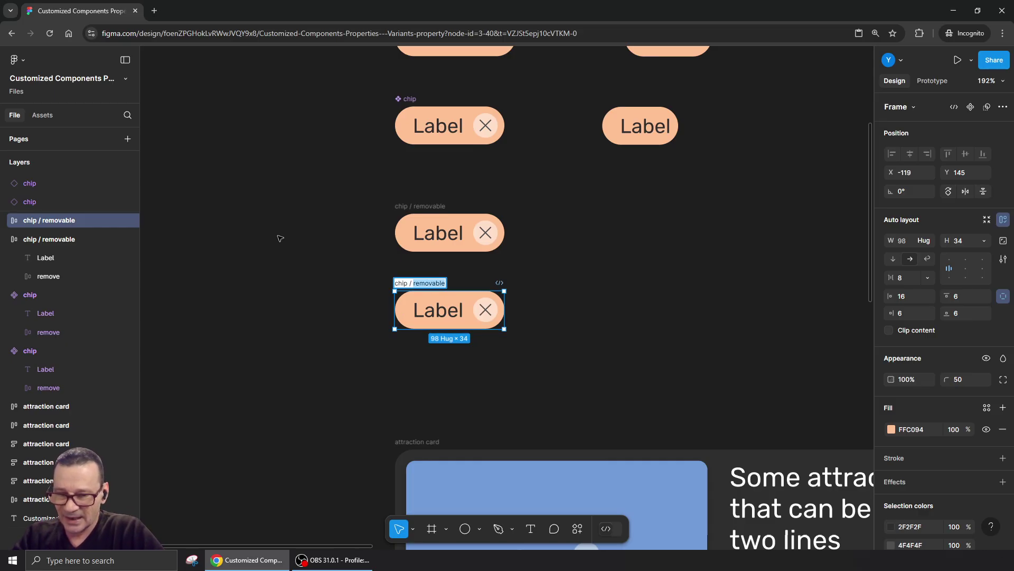
pyautogui.write('none-r')
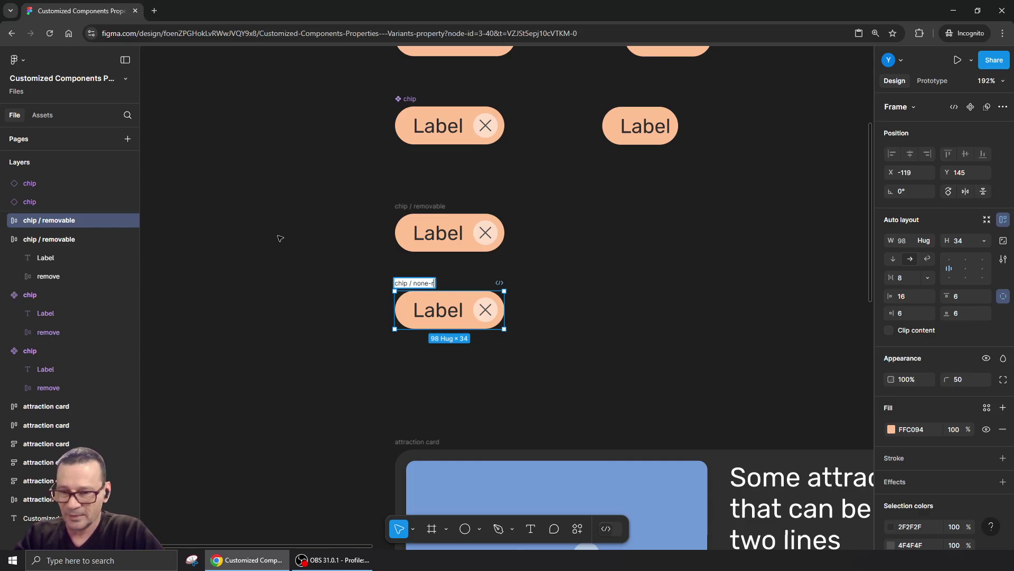
pyautogui.write('emovable')
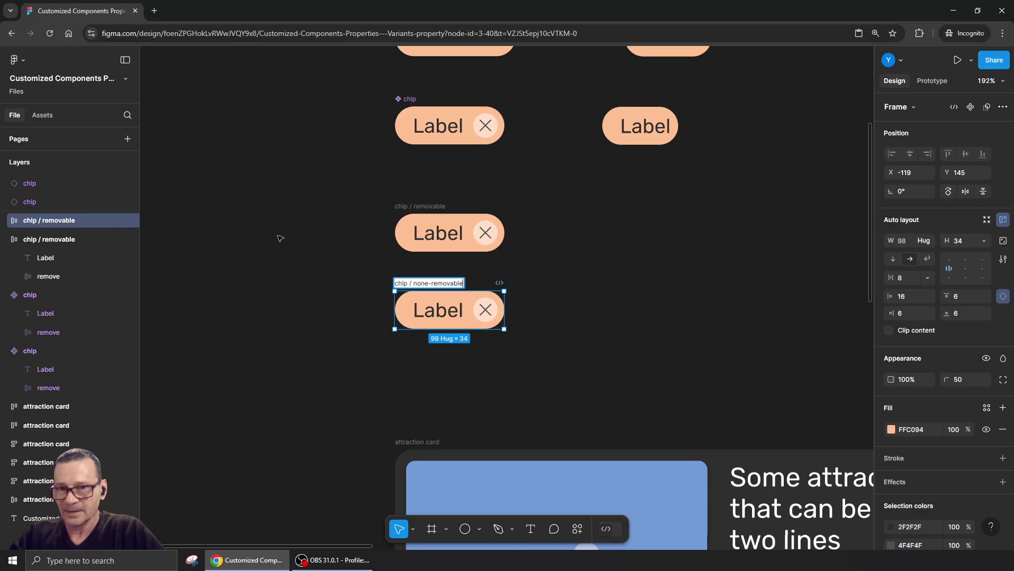
pyautogui.press('Return')
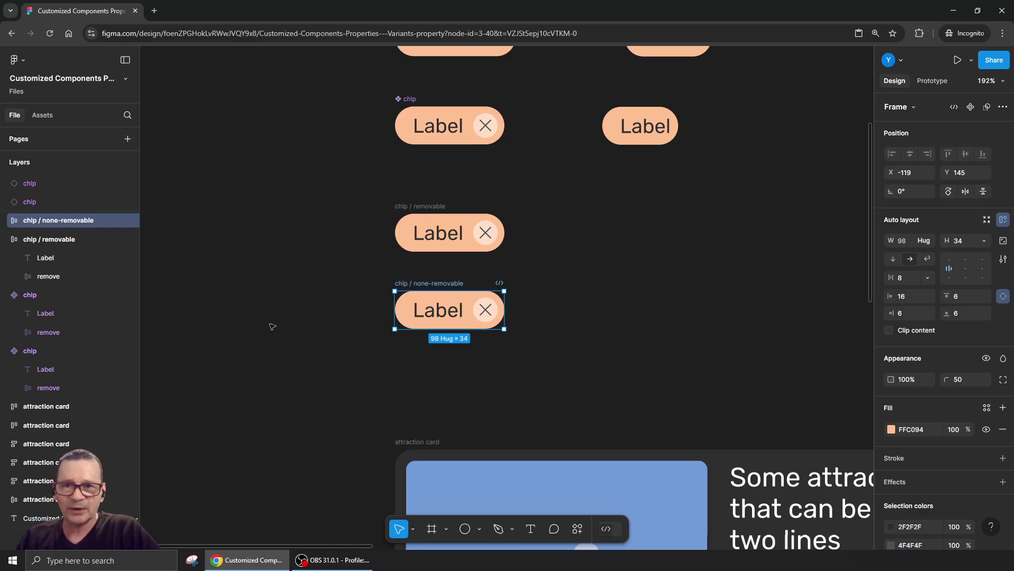
# Delete the remove icon from the none-removable chip and set the chip's right padding to 16.
pyautogui.scroll(2, 347, 330)
pyautogui.hscroll(2, 347, 330)
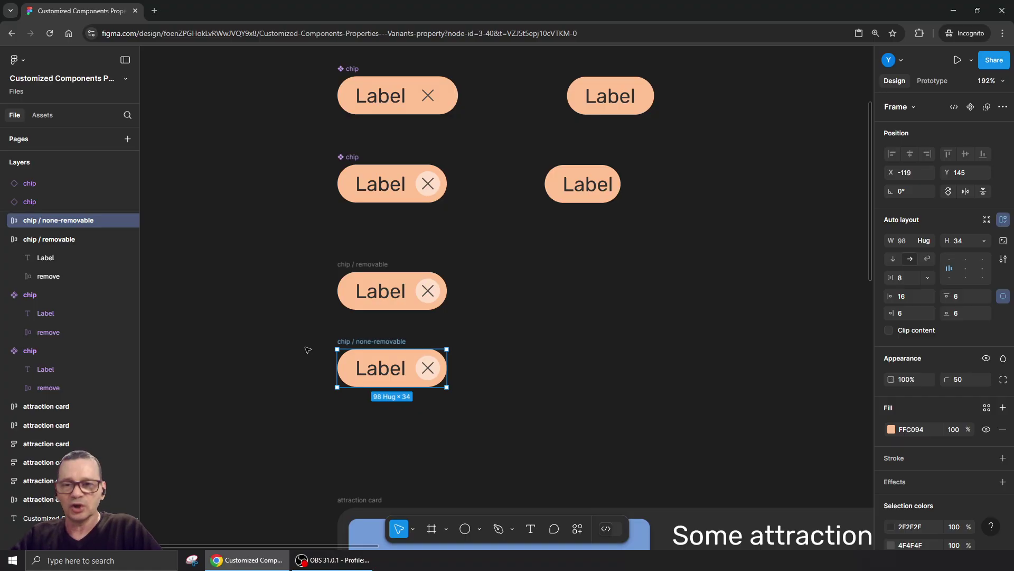
pyautogui.doubleClick(428, 368)
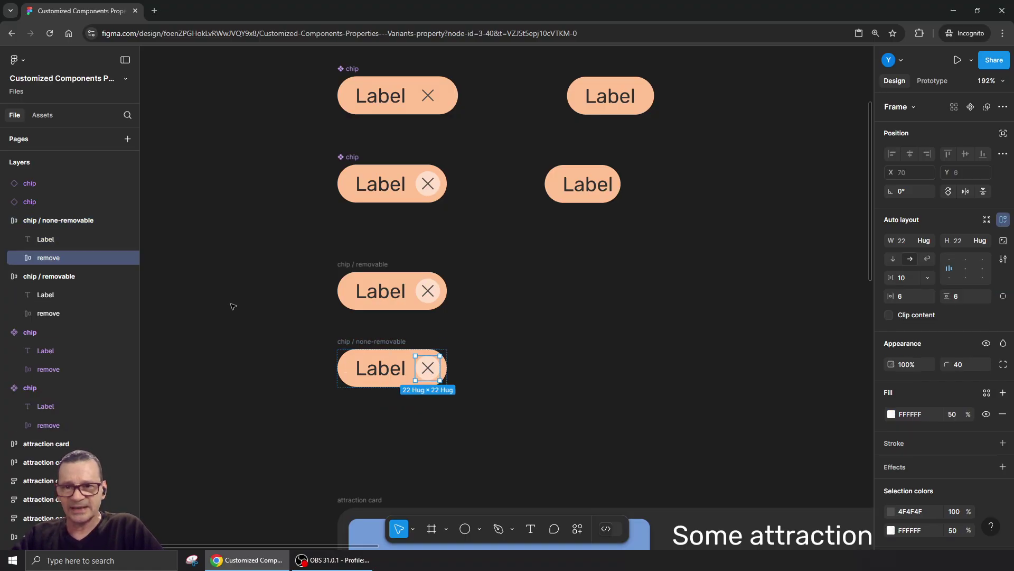
pyautogui.press('Delete')
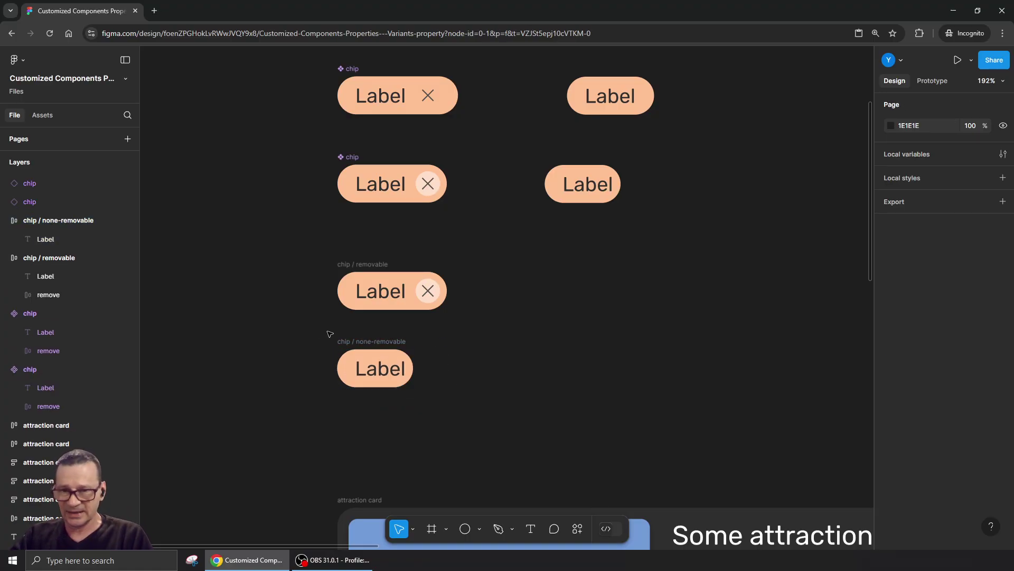
pyautogui.click(347, 359)
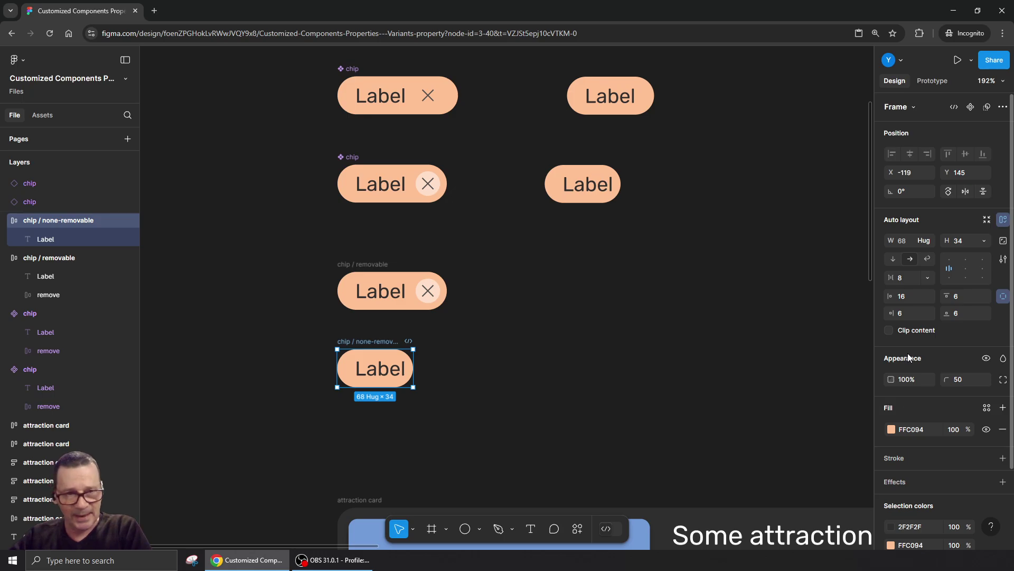
pyautogui.click(910, 312)
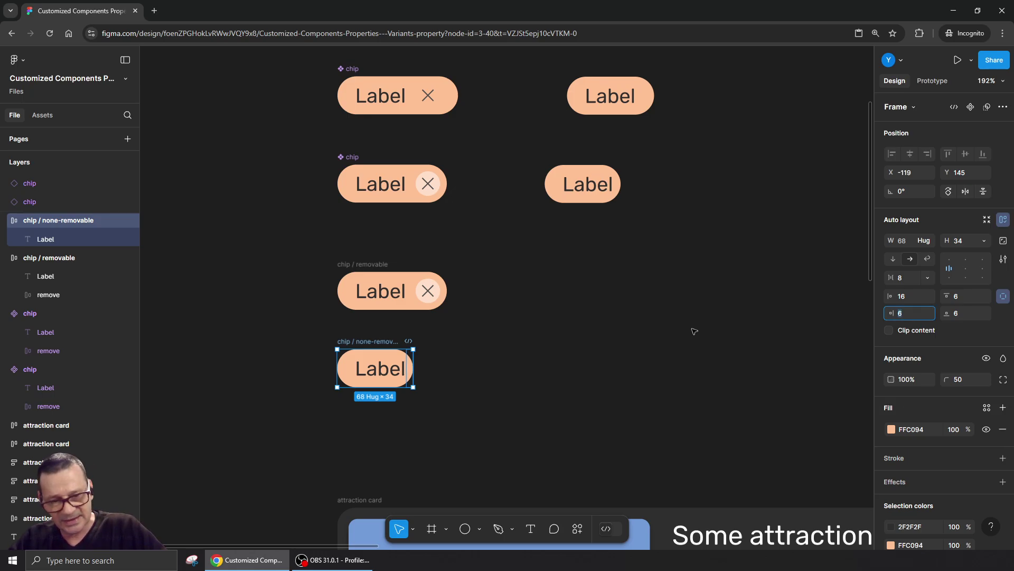
pyautogui.write('16')
pyautogui.press('Return')
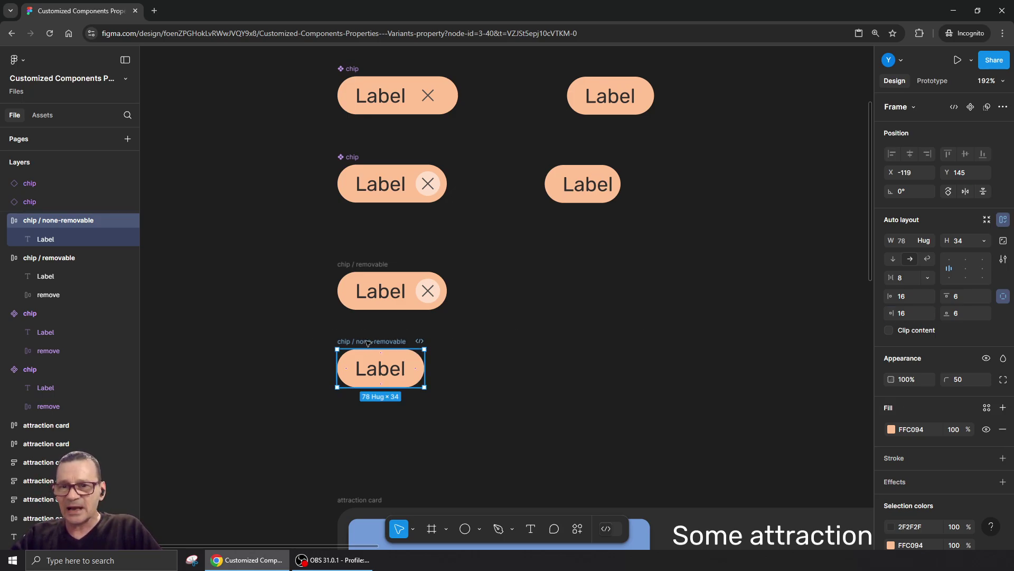
# Place the none-removable chip to the right of the removable chip and create a component set from both.
pyautogui.moveTo(368, 343); pyautogui.dragTo(510, 265)
pyautogui.moveTo(610, 244); pyautogui.dragTo(256, 347)
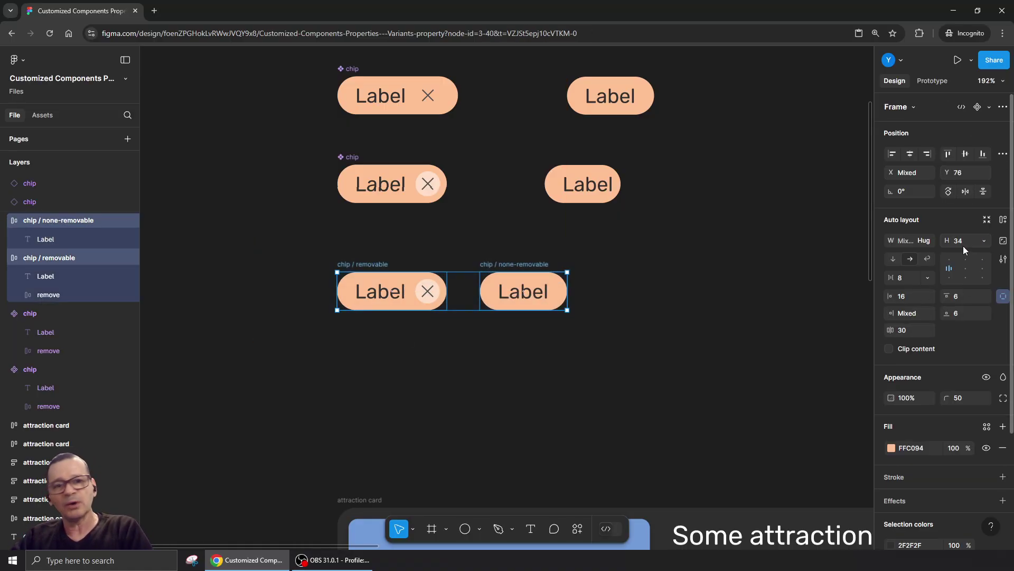
pyautogui.click(1002, 106)
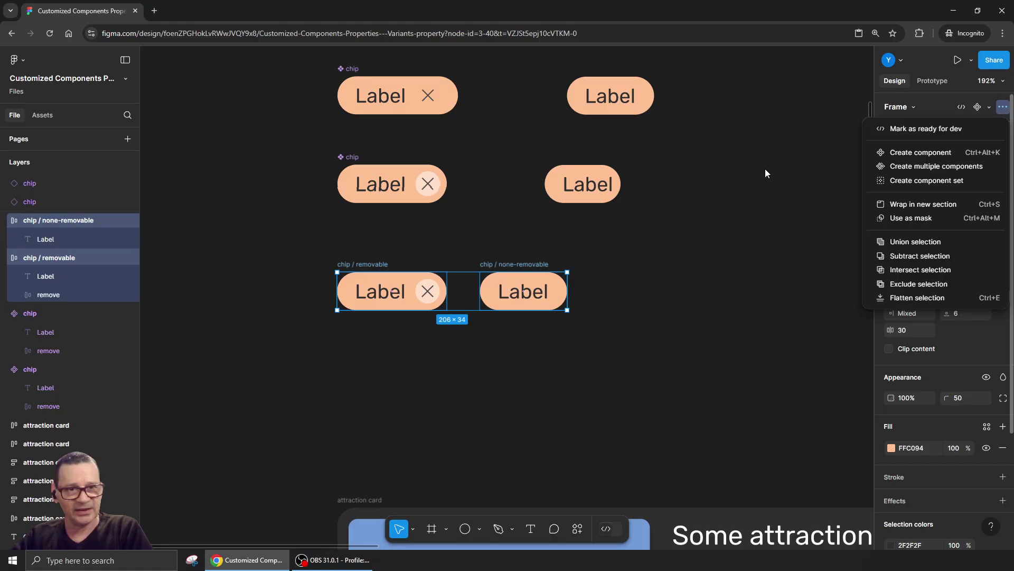
pyautogui.click(930, 180)
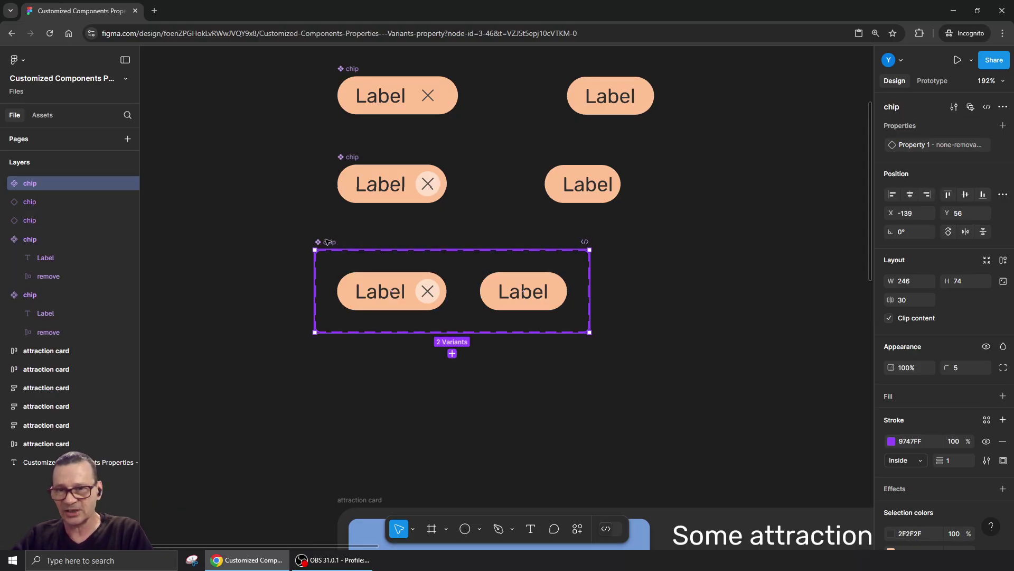
# Move the new chip component set so its left edge aligns with the chip components above.
pyautogui.moveTo(328, 243); pyautogui.dragTo(351, 252)
pyautogui.scroll(1, 249, 328)
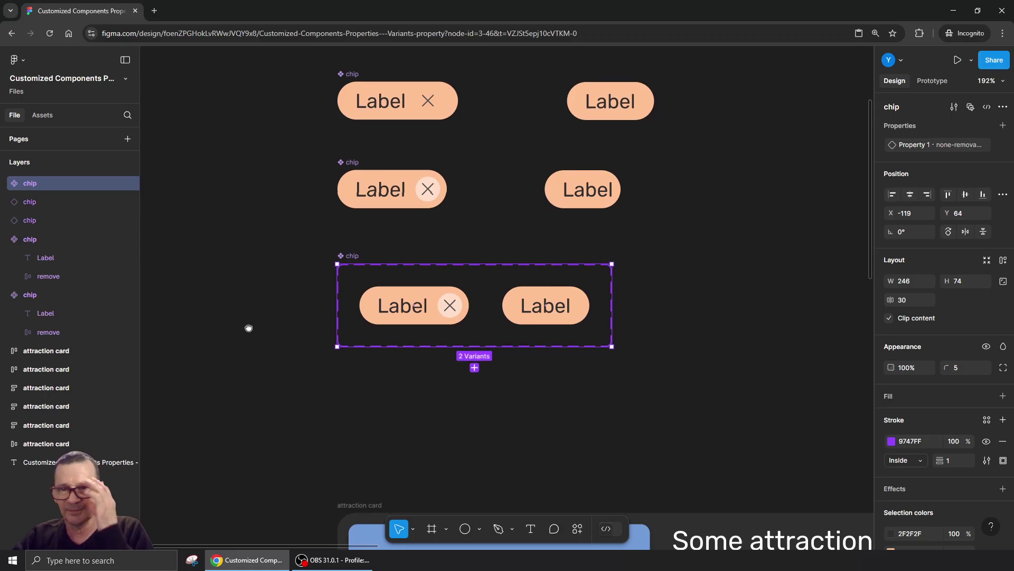
pyautogui.scroll(-1, 244, 345)
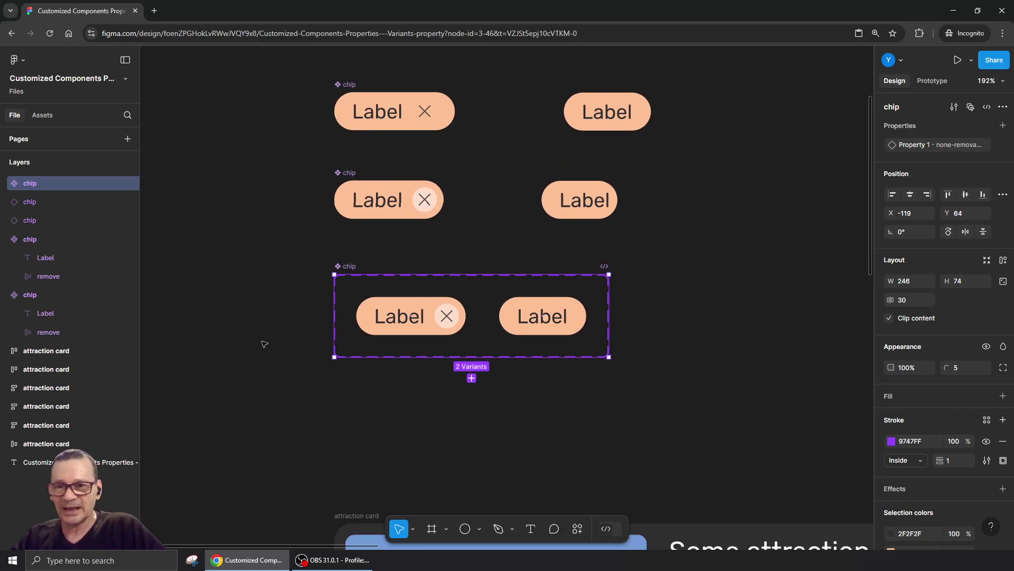
# Create a text property named label with value Label for the text layers of both chip variants.
pyautogui.doubleClick(404, 317)
pyautogui.keyDown('ctrl'); pyautogui.keyDown('shift'); pyautogui.click(533, 317); pyautogui.keyUp('shift'); pyautogui.keyUp('ctrl')
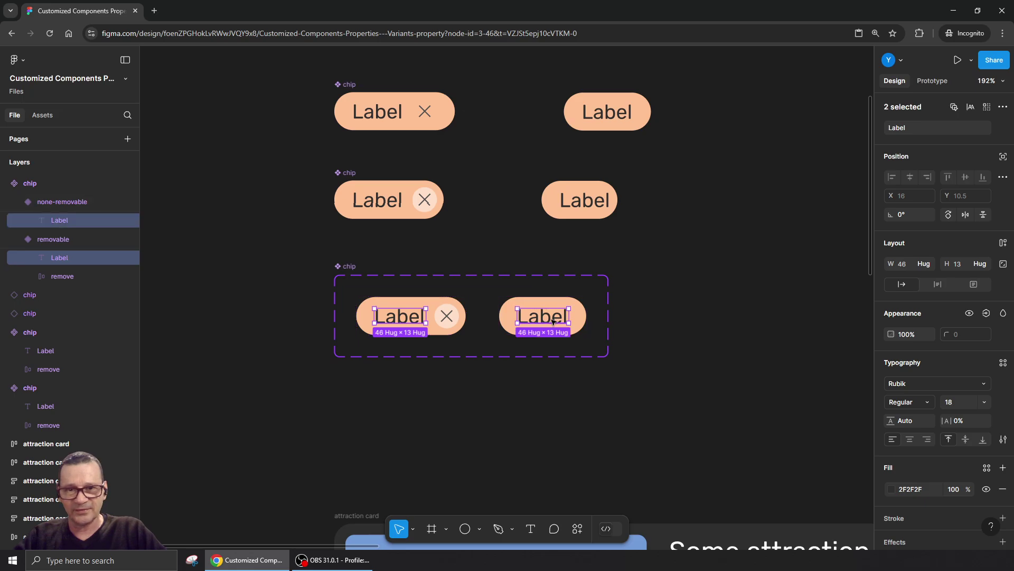
pyautogui.click(1003, 129)
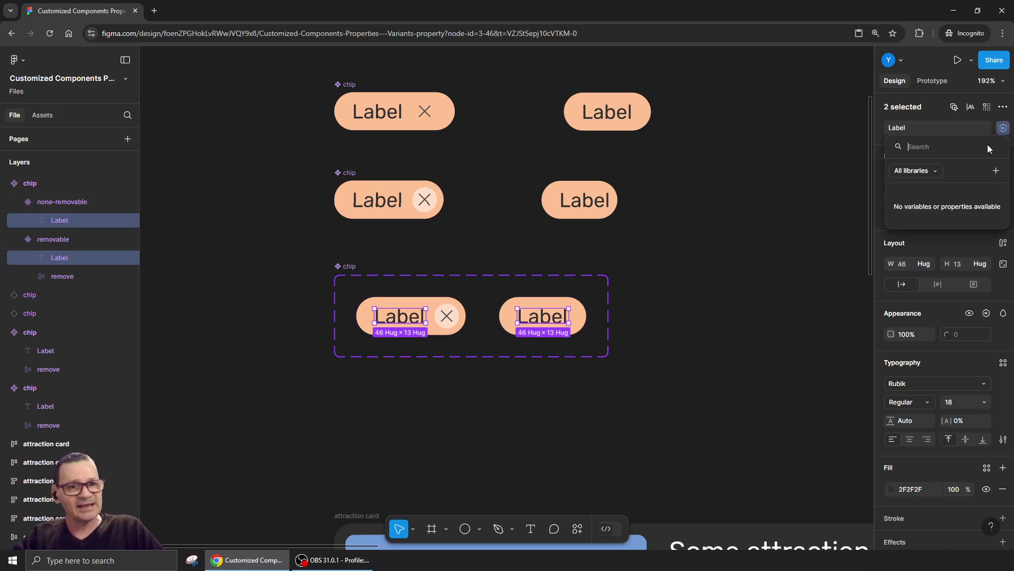
pyautogui.click(996, 170)
pyautogui.write('label')
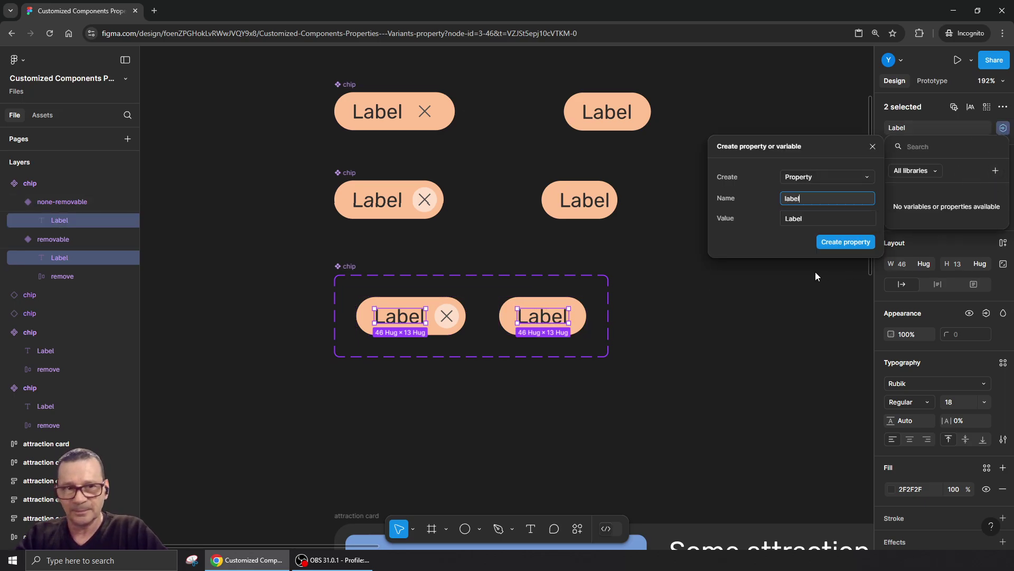
pyautogui.press('Return')
pyautogui.click(745, 316)
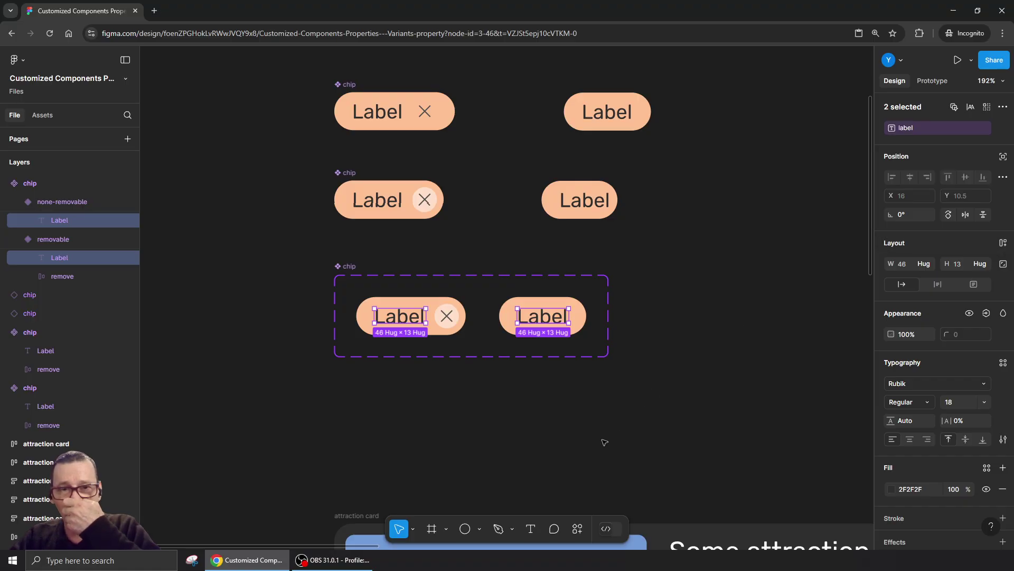
pyautogui.click(376, 444)
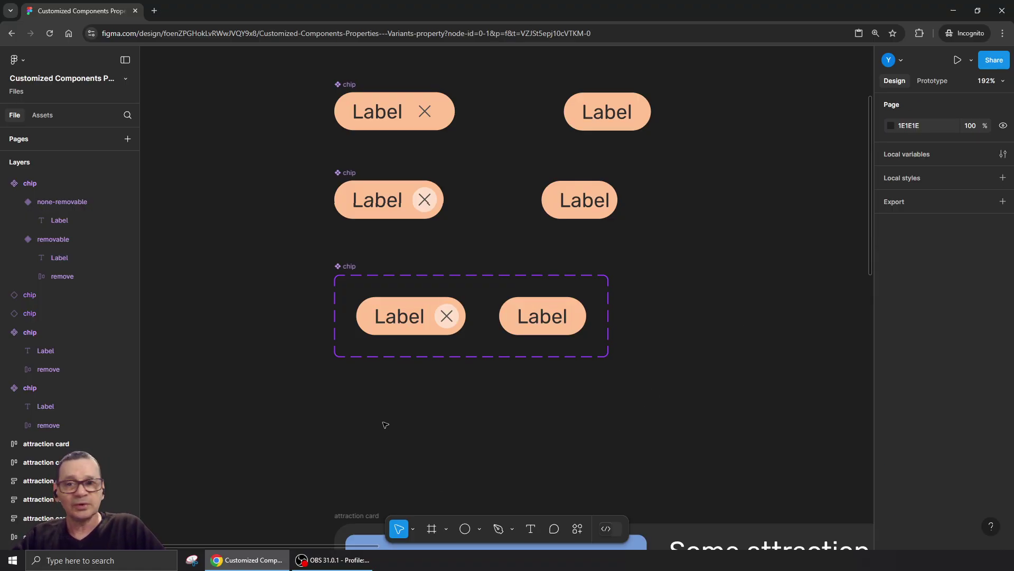
# Rename the component set's variant property Property 1 as removable.
pyautogui.click(364, 270)
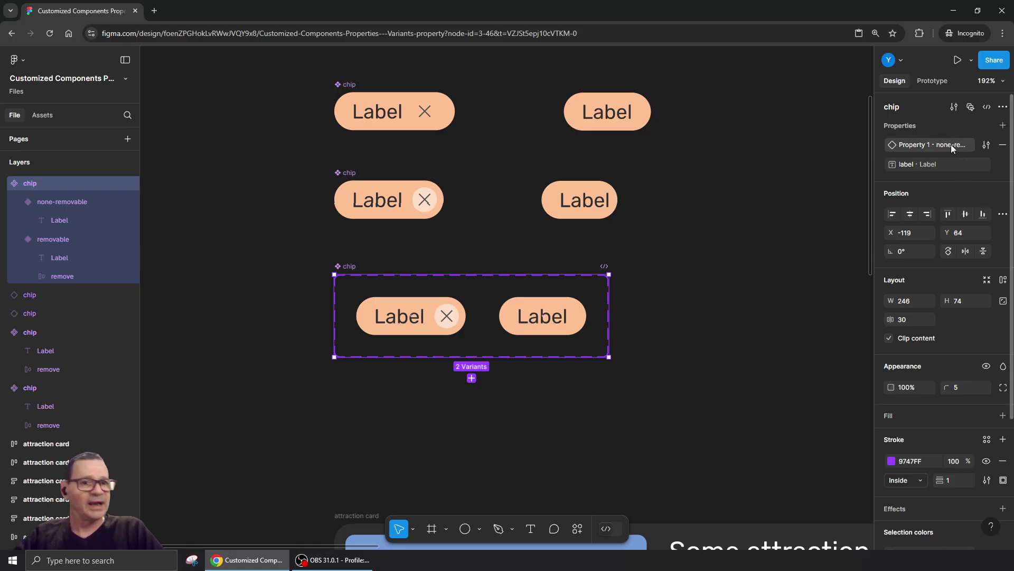
pyautogui.doubleClick(921, 145)
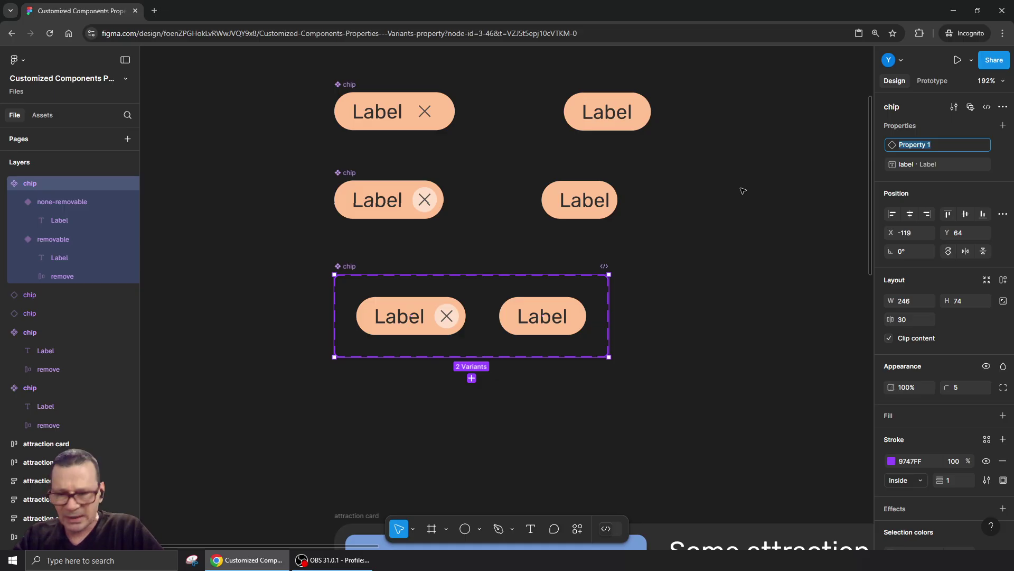
pyautogui.write('removable')
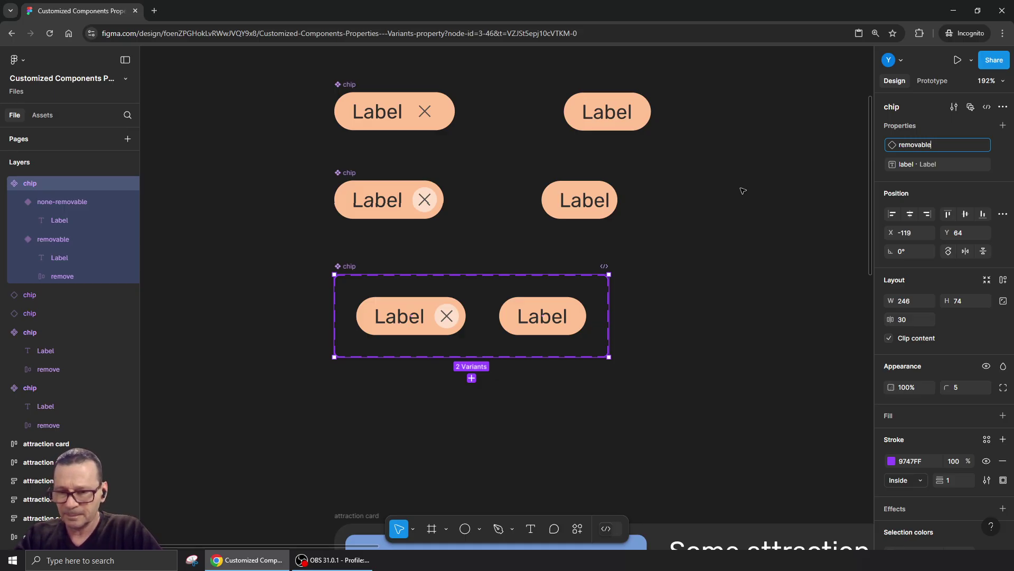
pyautogui.press('Return')
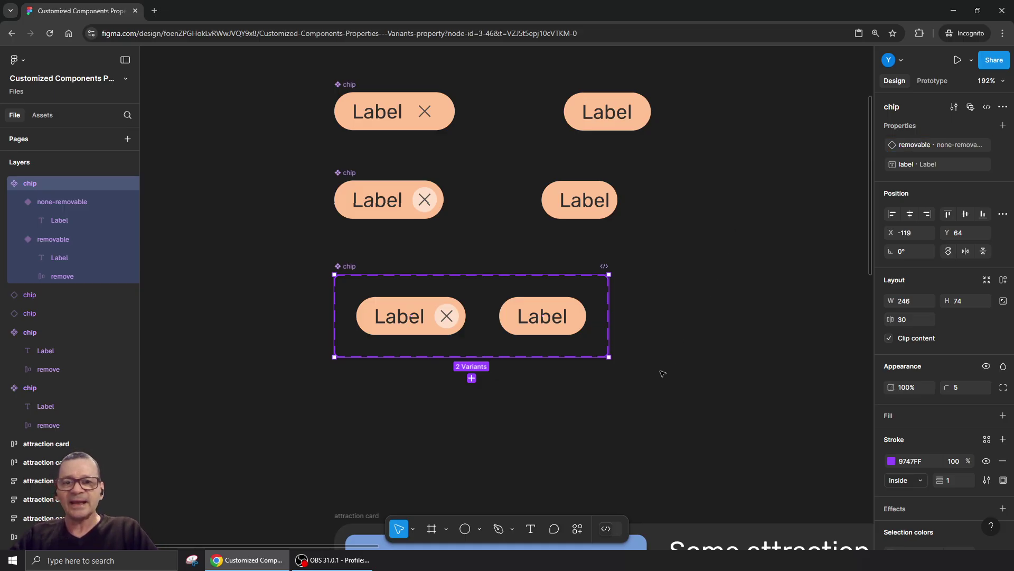
# Set the removable property's value to yes for the variant with the remove icon.
pyautogui.click(459, 320)
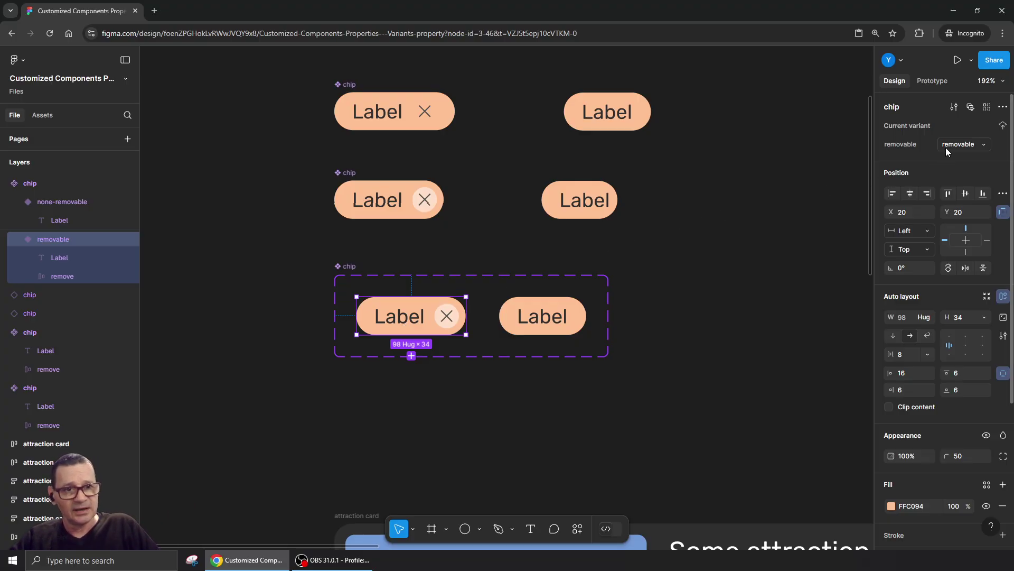
pyautogui.write('yes')
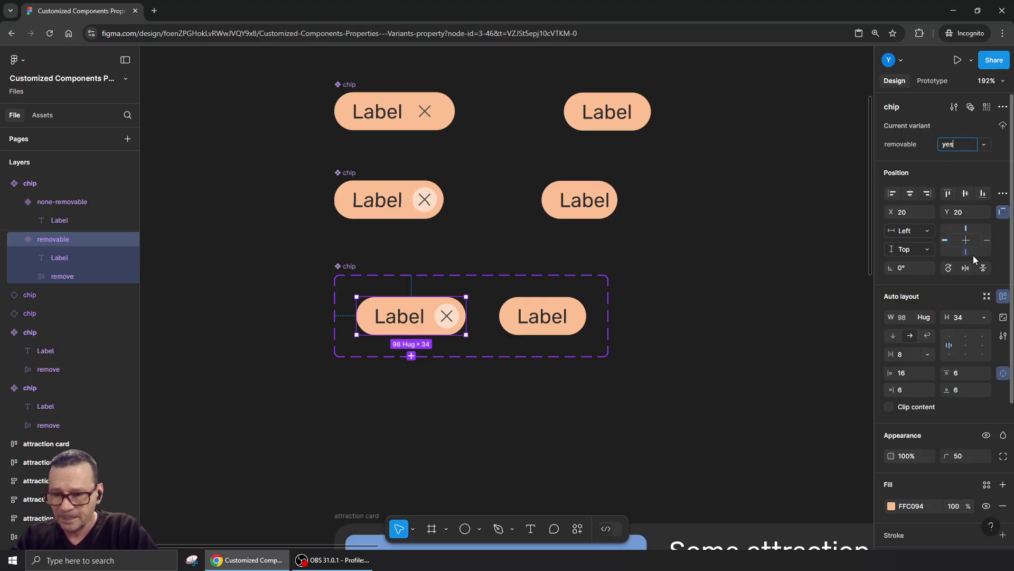
pyautogui.press('Return')
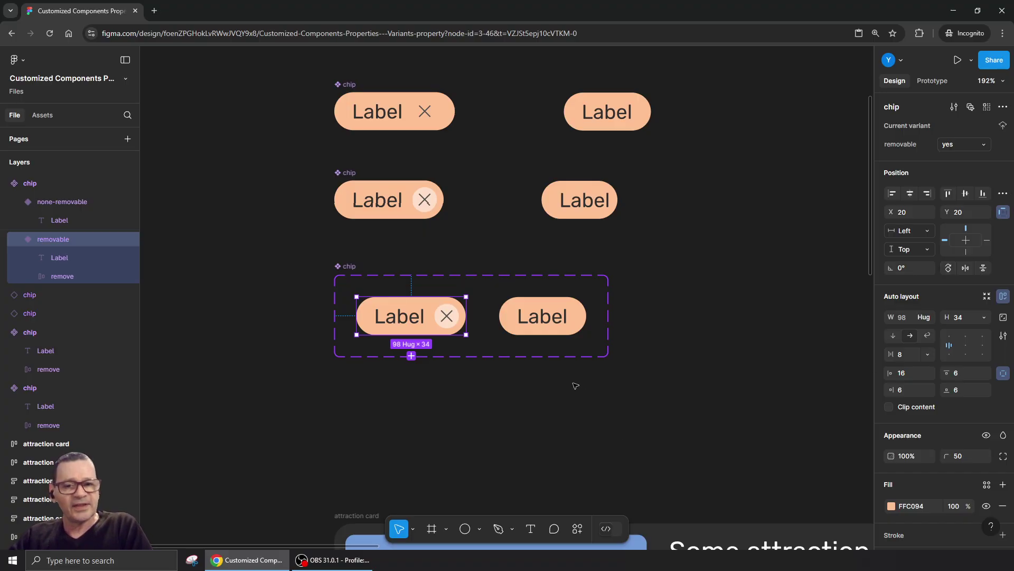
# Set the removable property's value to no for the chip variant without the remove icon.
pyautogui.click(539, 323)
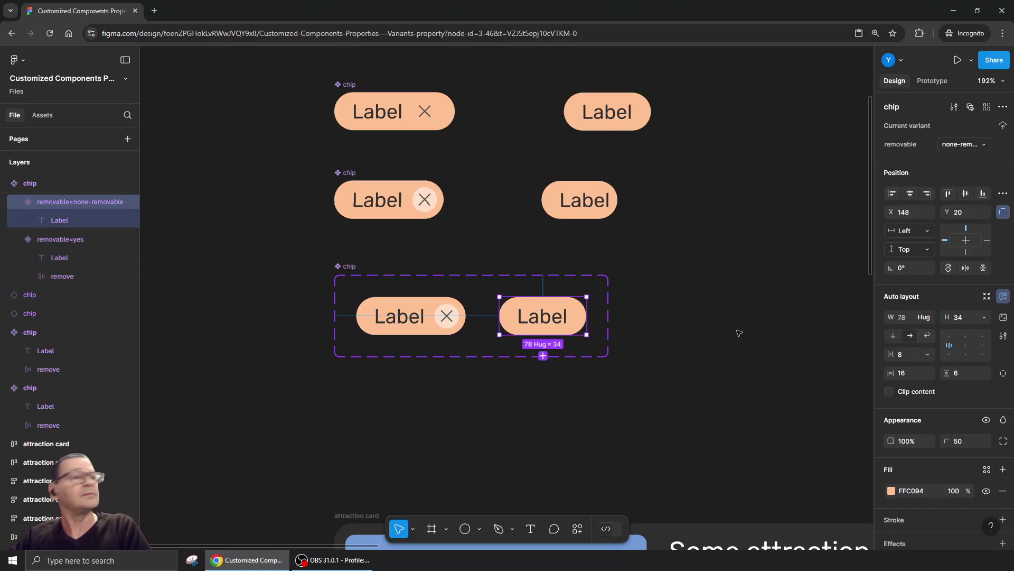
pyautogui.click(943, 145)
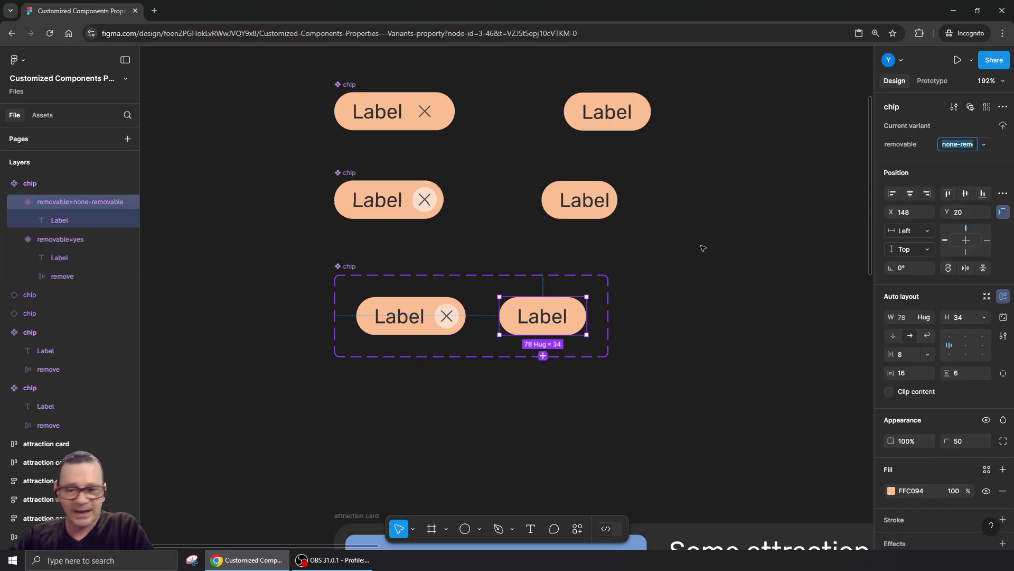
pyautogui.write('no')
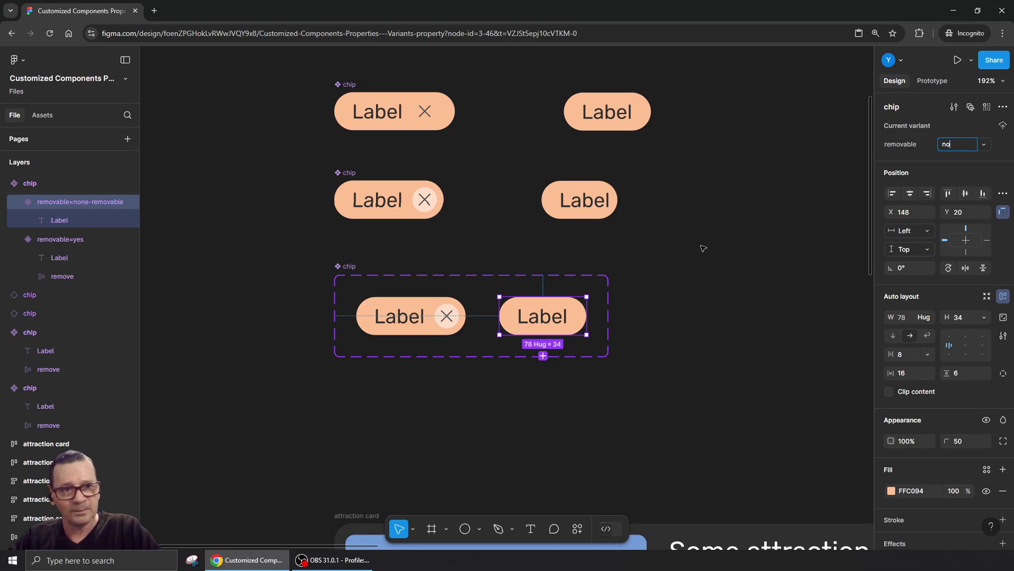
pyautogui.press('Return')
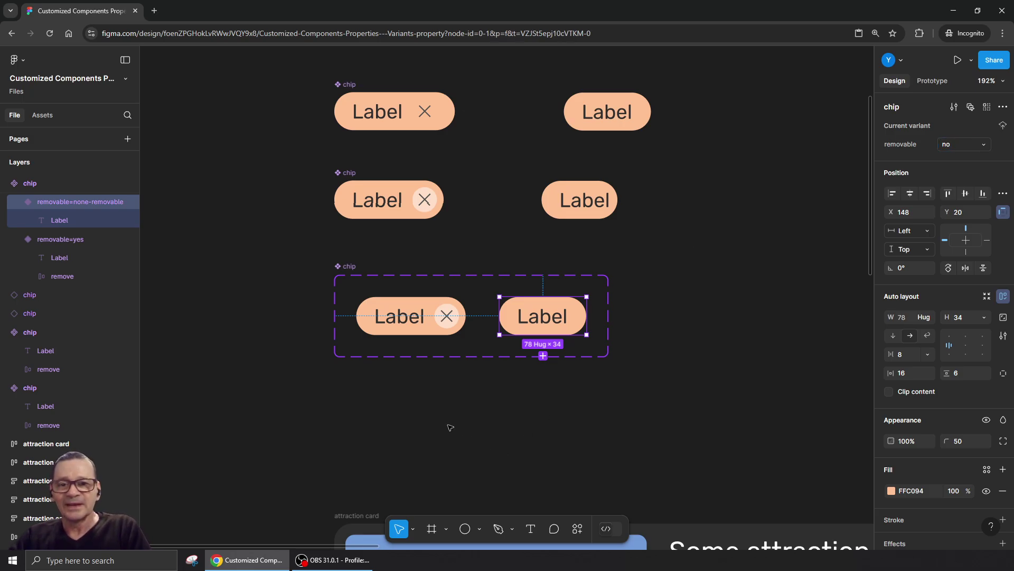
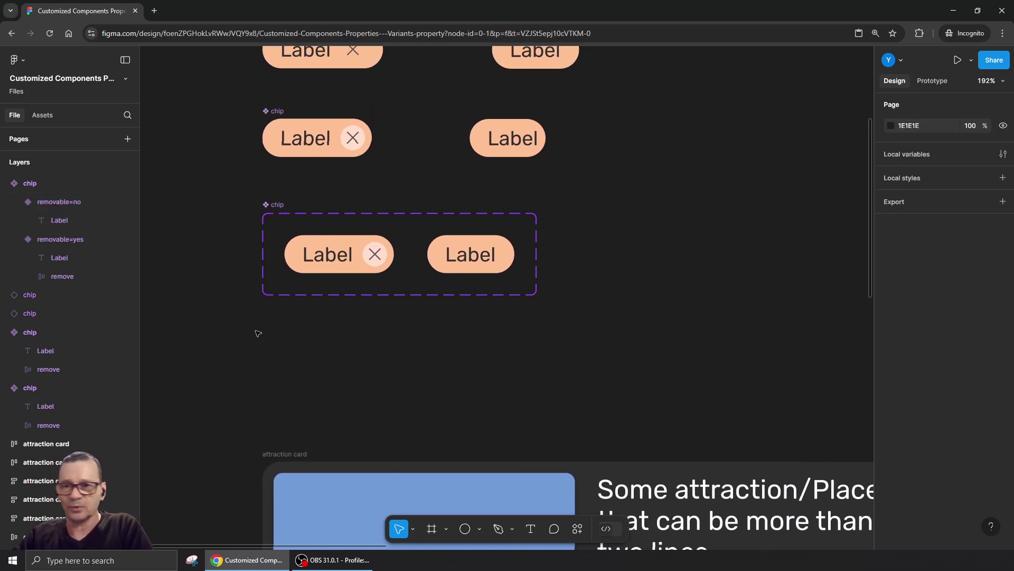
# Place an instance of the removable chip variant in the empty space beside the chip component set, at about X 239, Y 84.
pyautogui.click(323, 245)
pyautogui.moveTo(324, 245); pyautogui.dragTo(703, 247)
pyautogui.moveTo(671, 335); pyautogui.dragTo(447, 356)
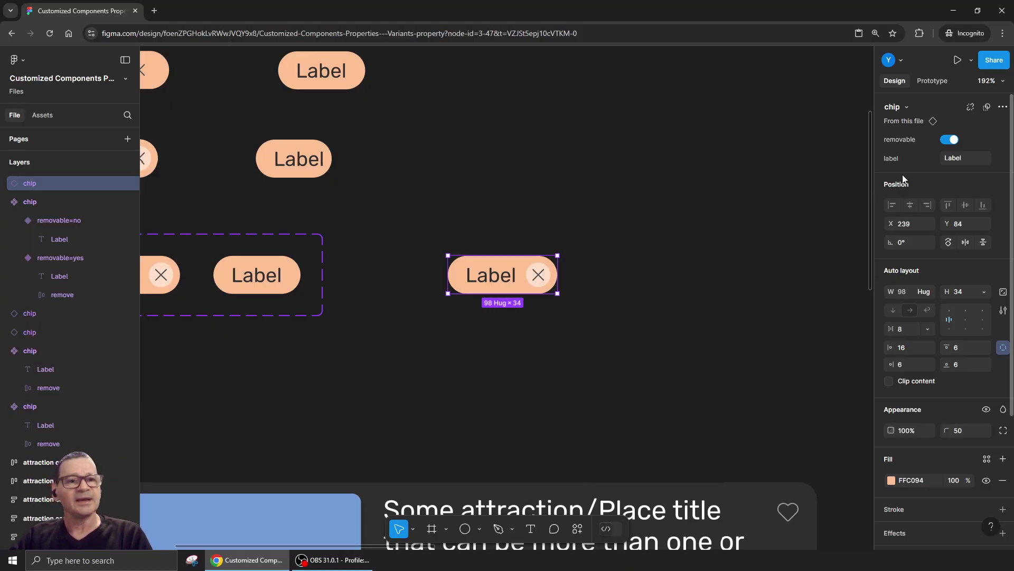
# Set the chip instance's label to Some chip label and switch its removable property off.
pyautogui.click(948, 141)
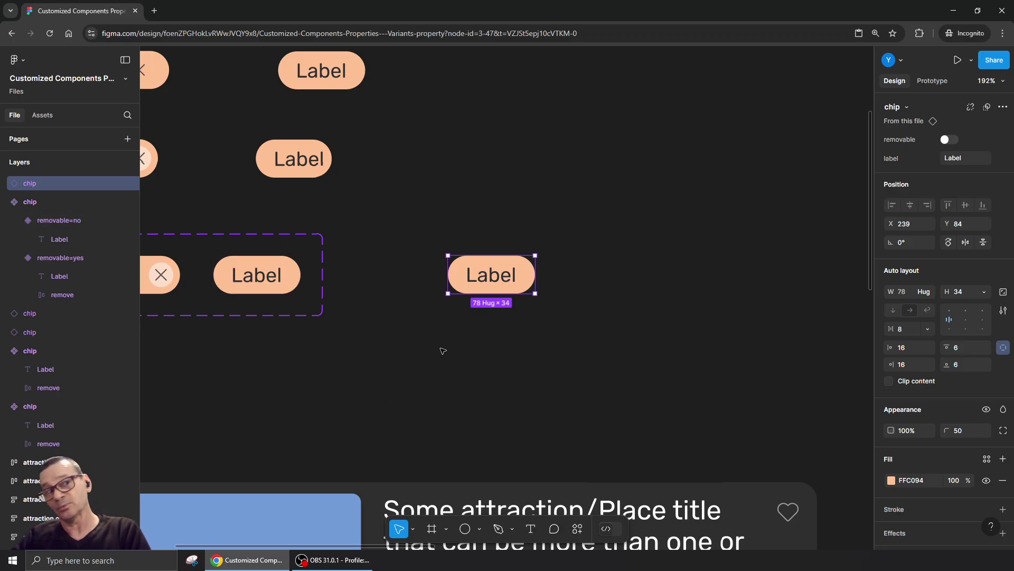
pyautogui.click(953, 158)
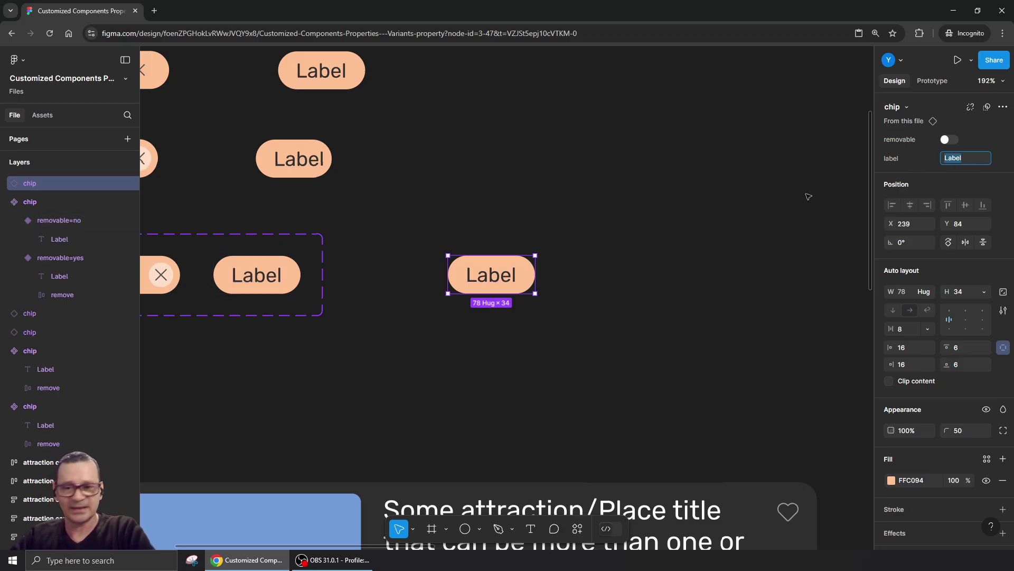
pyautogui.write('Some chip label')
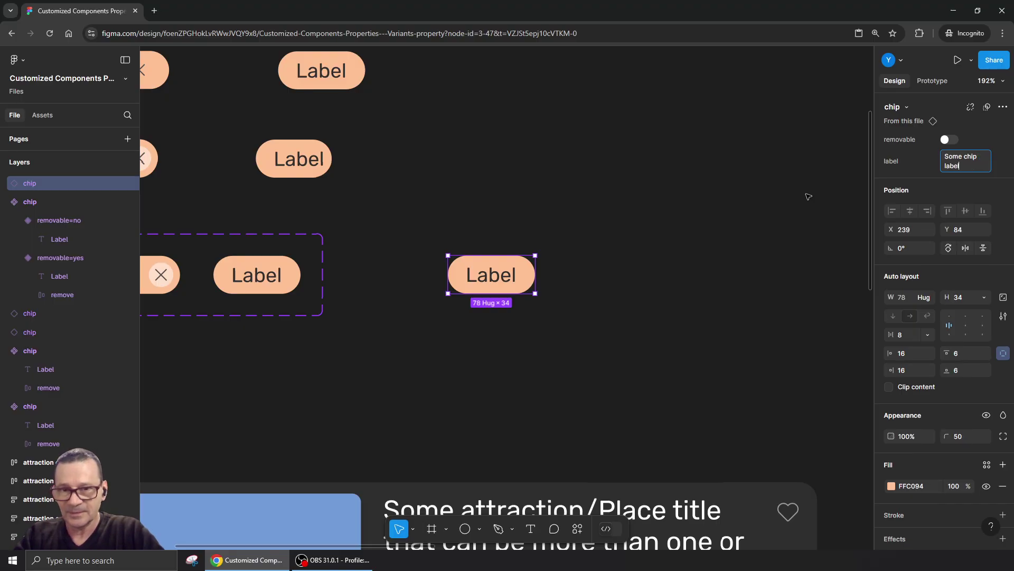
pyautogui.press('Return')
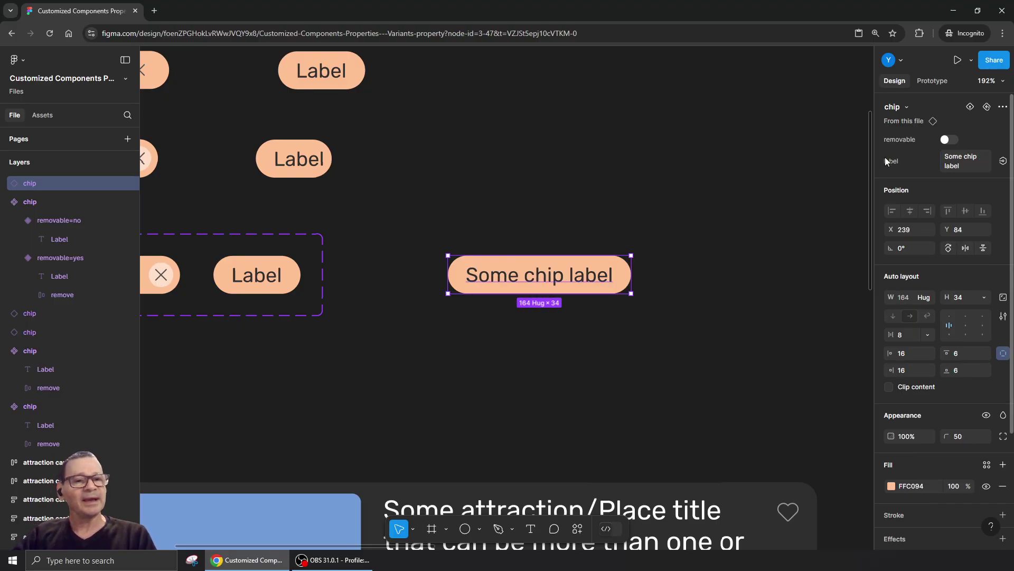
pyautogui.click(954, 140)
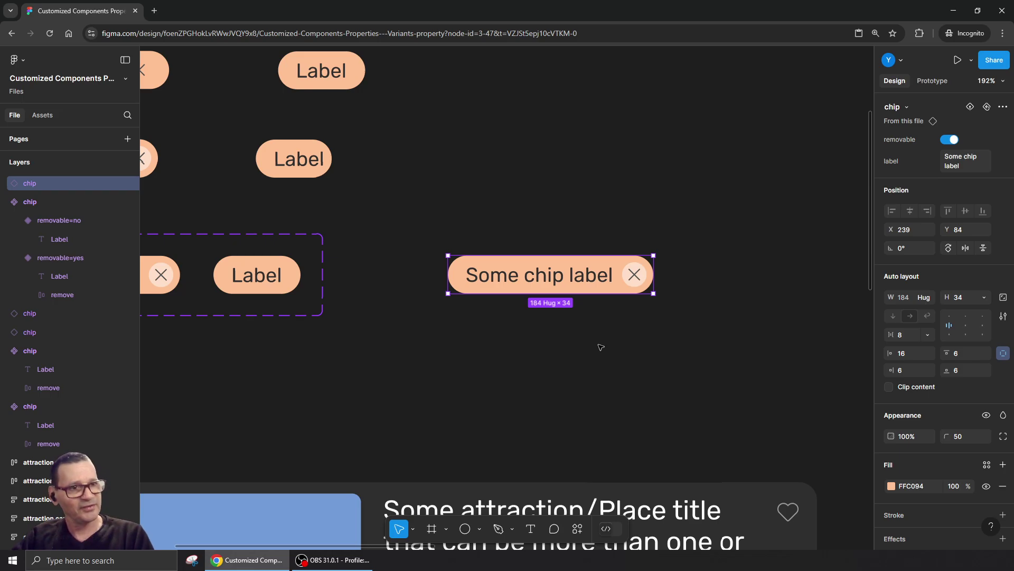
pyautogui.click(949, 140)
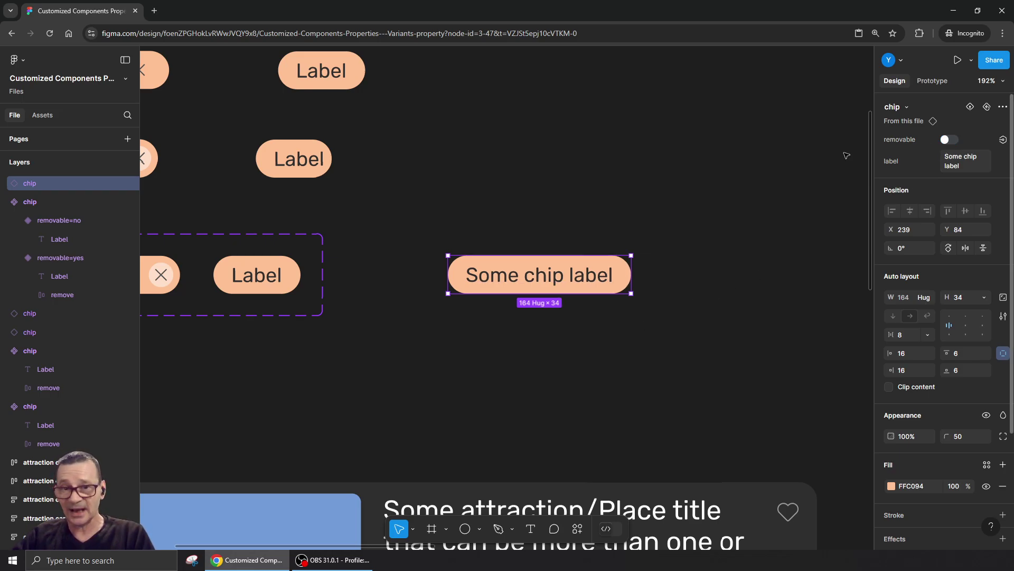
# Move the Some chip label instance farther from the component set into the open canvas area, to about X 612, Y -40.
pyautogui.click(399, 269)
pyautogui.hscroll(-3, 387, 332)
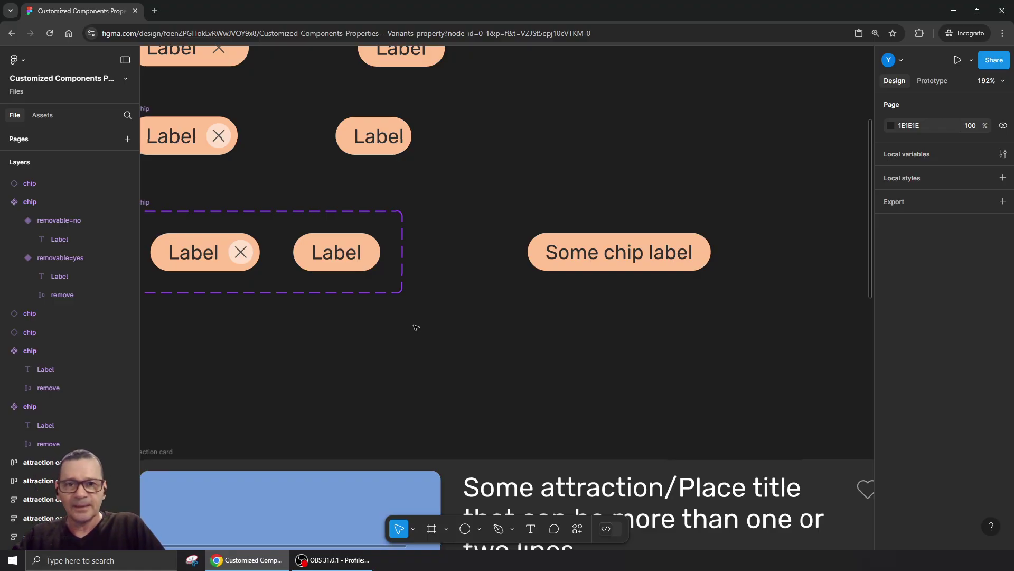
pyautogui.scroll(-5, 421, 301)
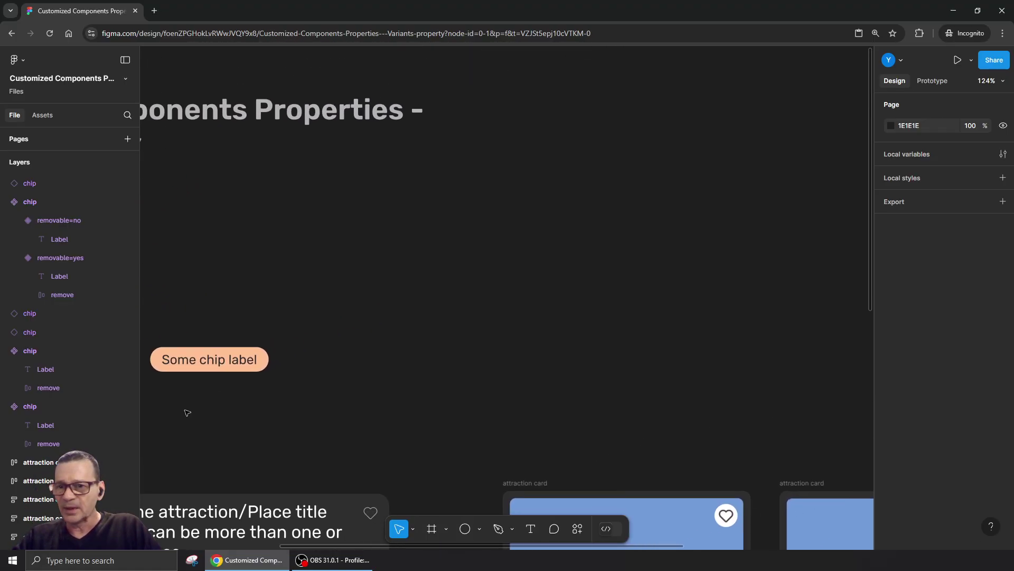
pyautogui.moveTo(179, 366); pyautogui.dragTo(402, 269)
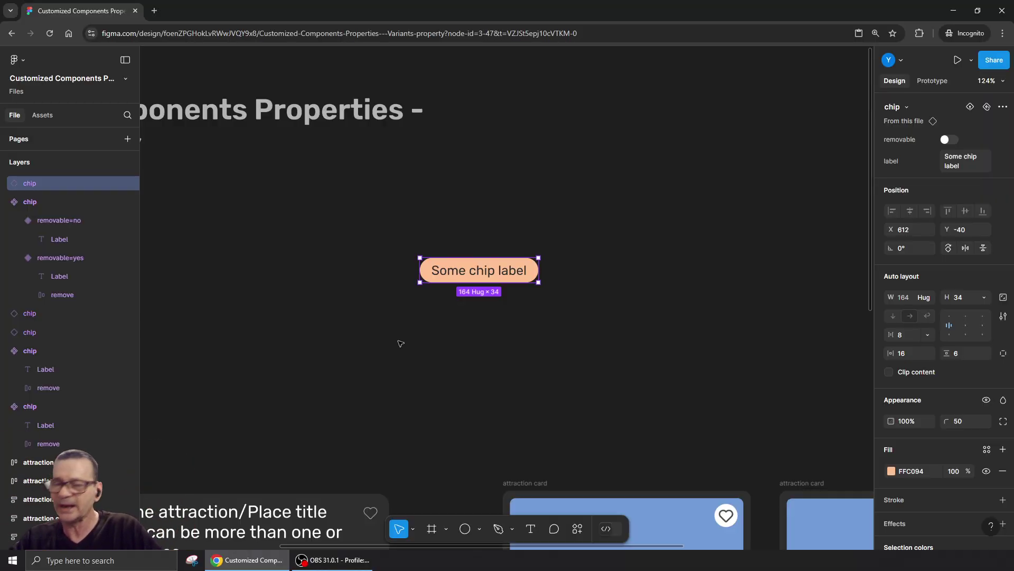
# Move all six attraction cards straight down to leave more space below the chip components.
pyautogui.scroll(-5, 348, 331)
pyautogui.moveTo(313, 327); pyautogui.dragTo(541, 127)
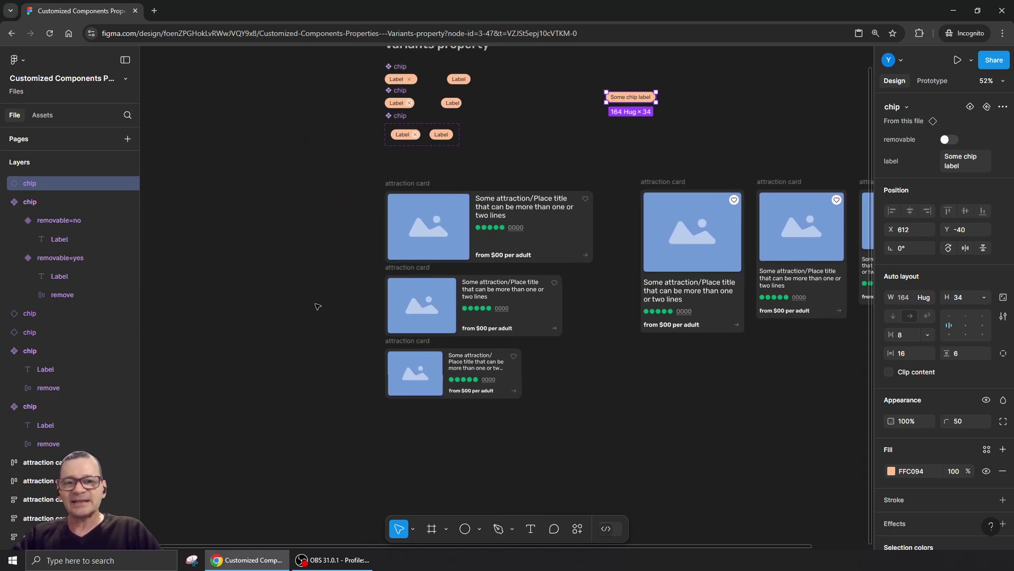
pyautogui.moveTo(317, 305); pyautogui.dragTo(182, 259)
pyautogui.moveTo(191, 131); pyautogui.dragTo(302, 216)
pyautogui.moveTo(779, 431); pyautogui.dragTo(782, 430)
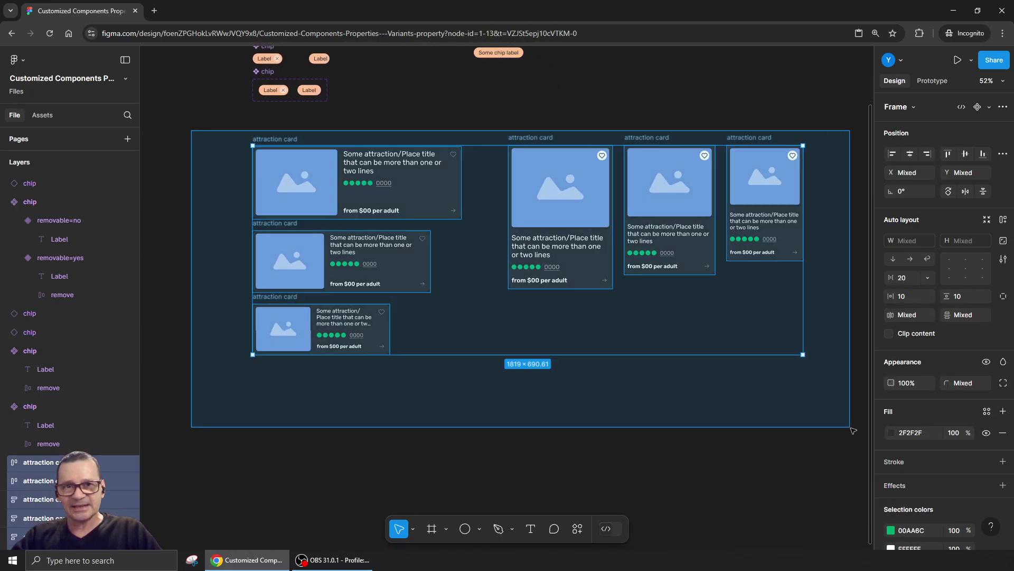
pyautogui.moveTo(400, 204); pyautogui.dragTo(400, 269)
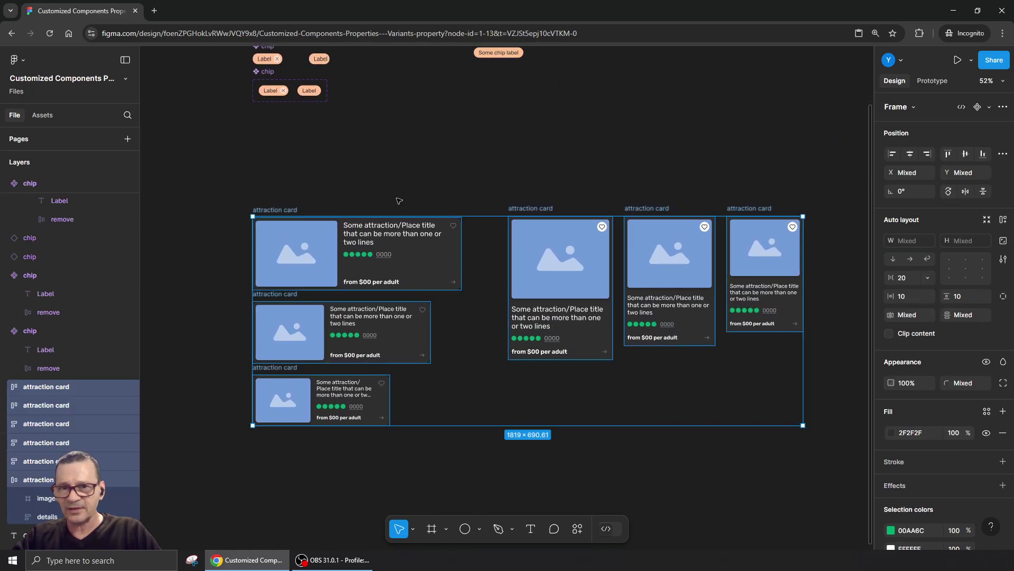
# Create a component set from all six attraction cards.
pyautogui.click(392, 179)
pyautogui.scroll(3, 380, 180)
pyautogui.moveTo(381, 187); pyautogui.dragTo(397, 121)
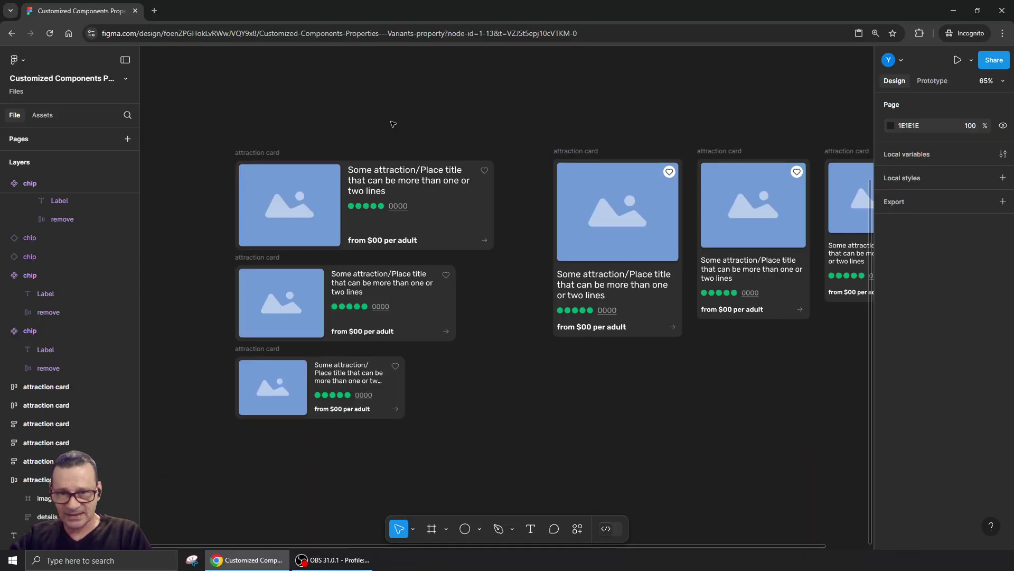
pyautogui.moveTo(693, 415); pyautogui.dragTo(657, 379)
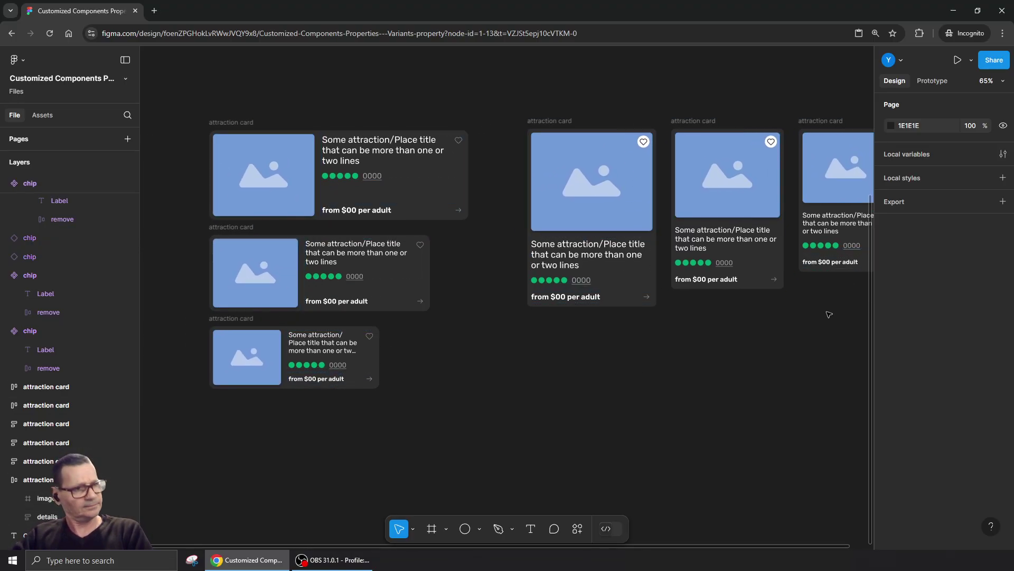
pyautogui.moveTo(709, 333); pyautogui.dragTo(659, 315)
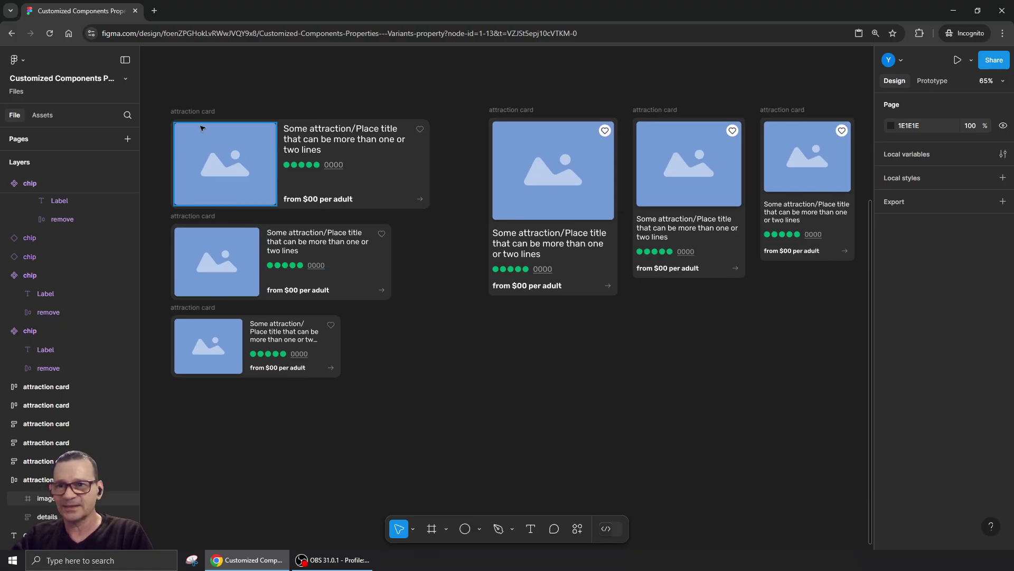
pyautogui.moveTo(146, 87); pyautogui.dragTo(843, 410)
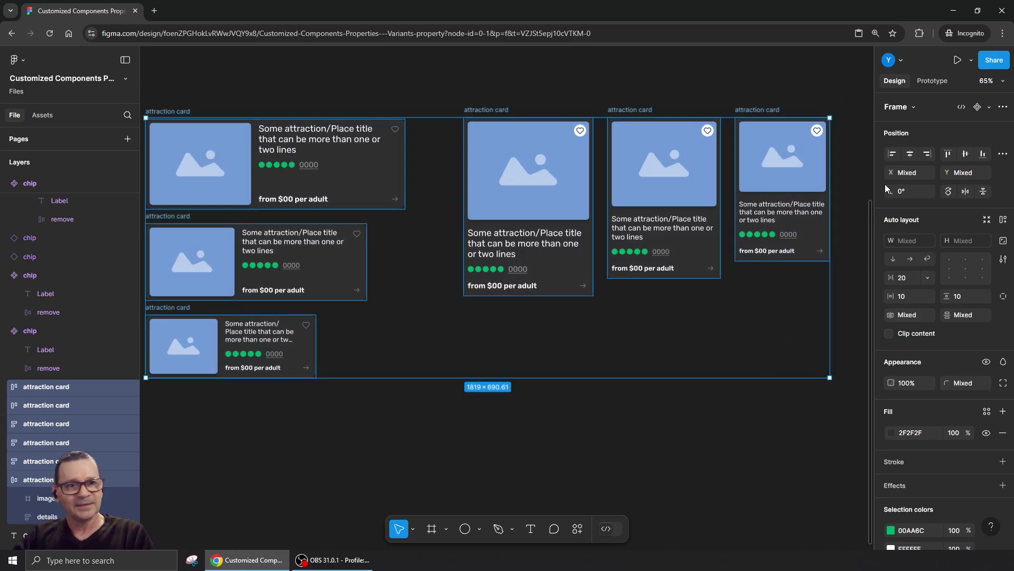
pyautogui.click(1002, 108)
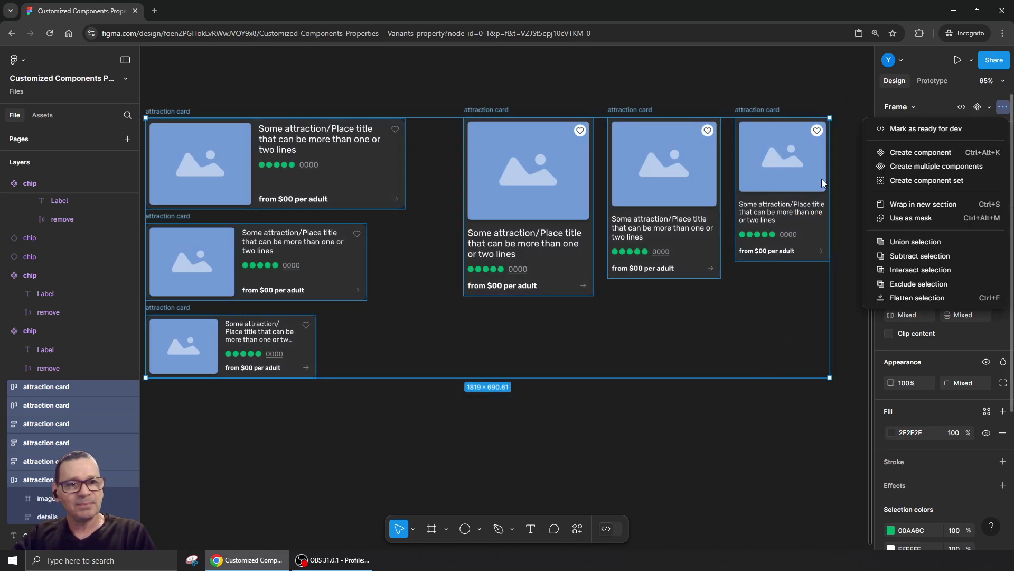
pyautogui.click(913, 183)
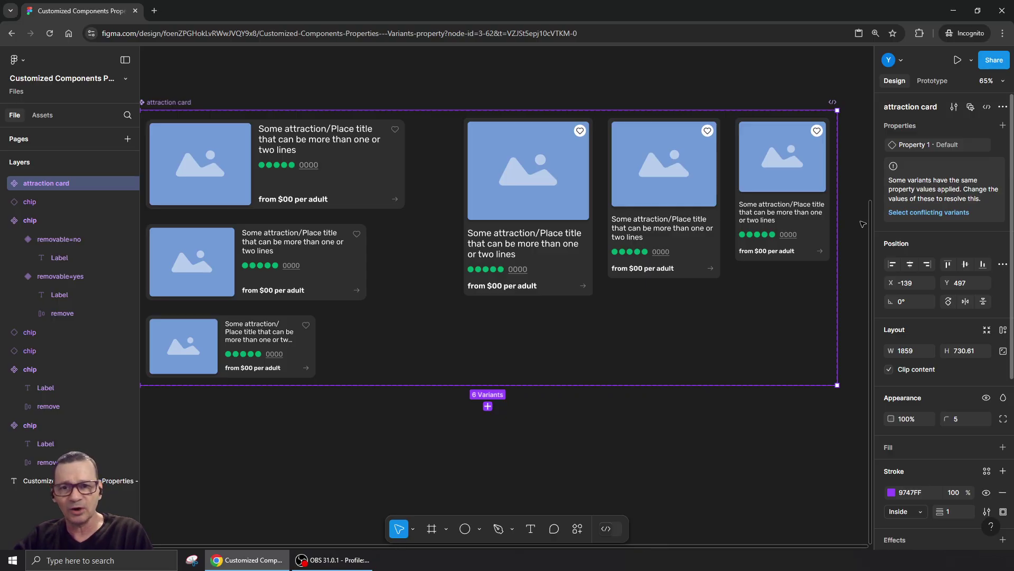
# Examine the Property 1 value of each attraction card variant in the new component set.
pyautogui.click(343, 157)
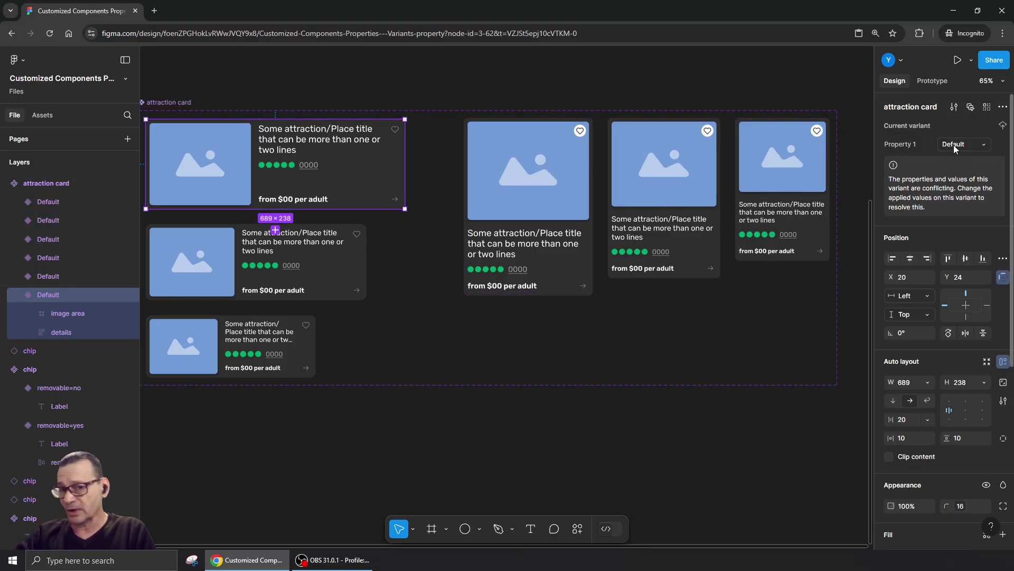
pyautogui.click(329, 262)
pyautogui.click(264, 344)
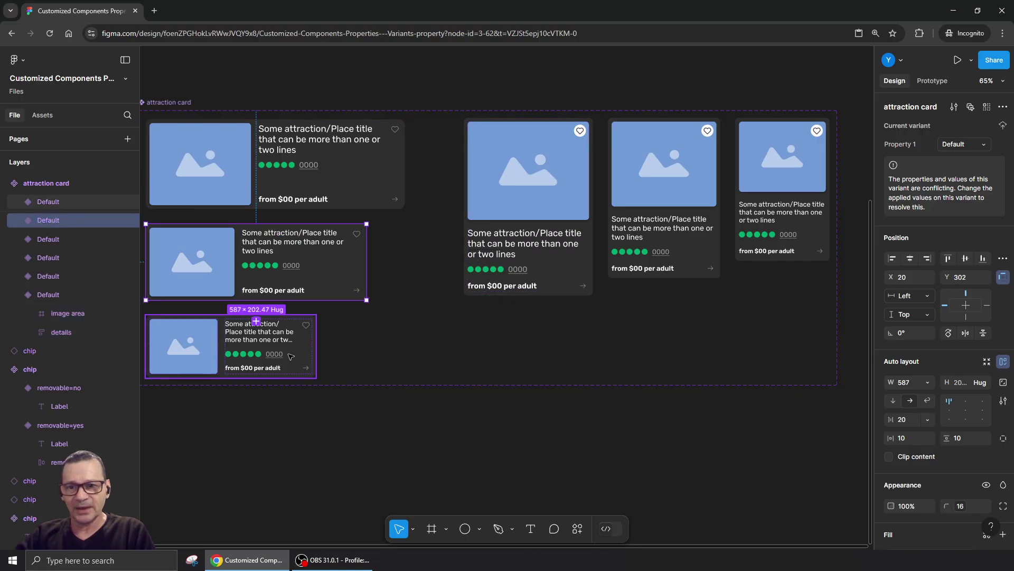
pyautogui.click(523, 252)
pyautogui.click(687, 203)
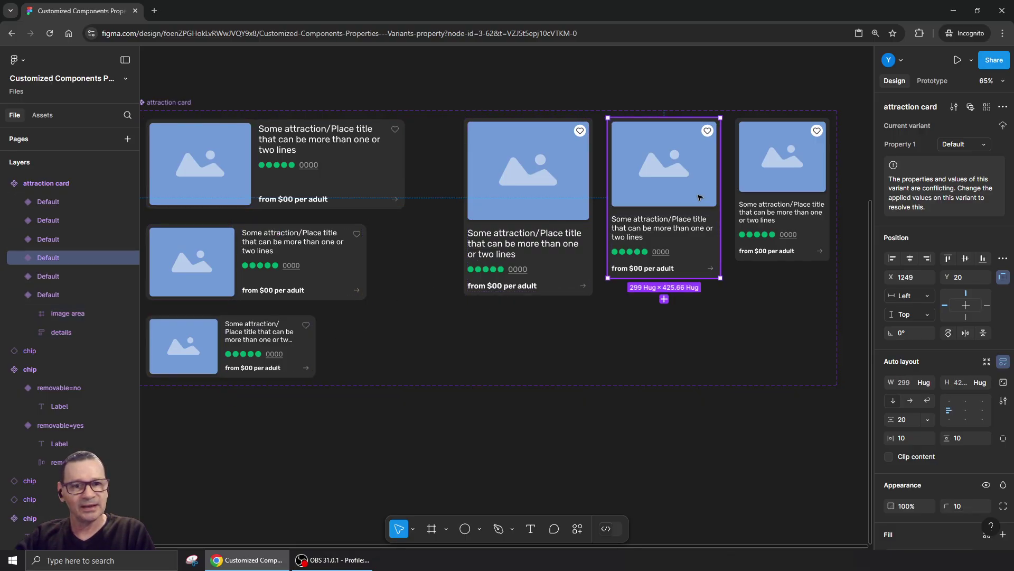
pyautogui.click(747, 207)
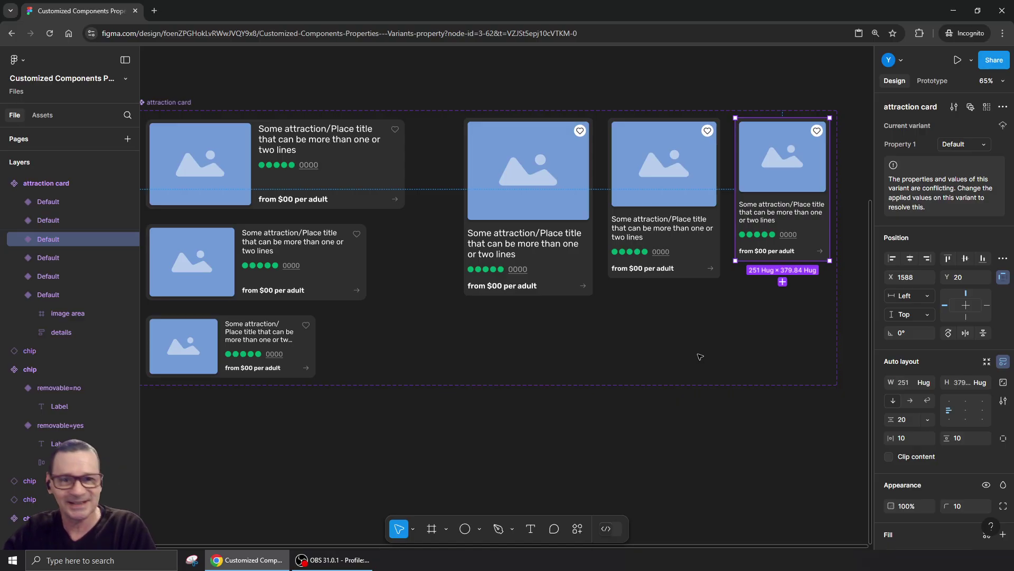
pyautogui.click(636, 359)
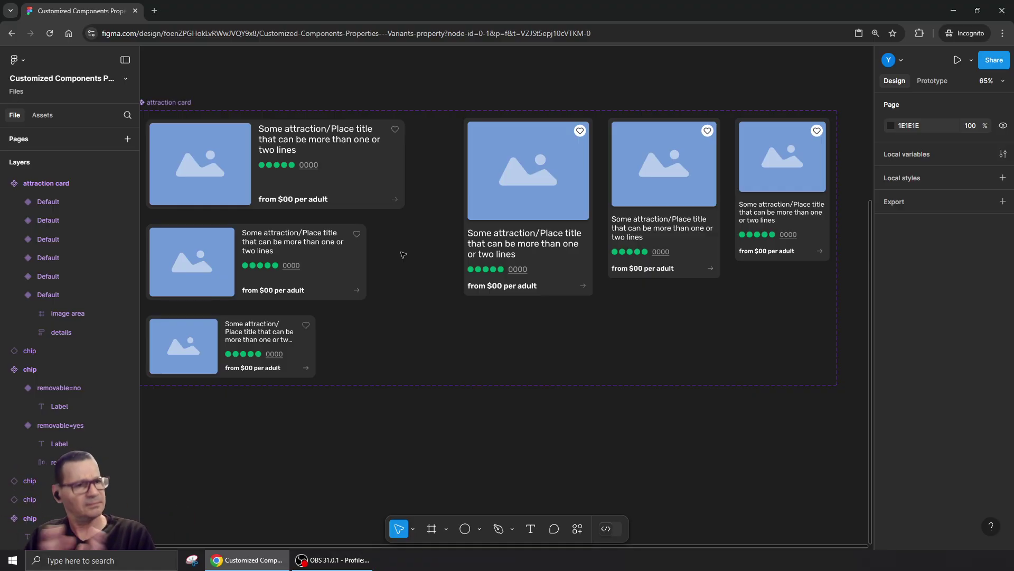
# Rename the attraction card component set's variant property Property 1 as direction.
pyautogui.click(169, 102)
pyautogui.moveTo(249, 92); pyautogui.dragTo(319, 98)
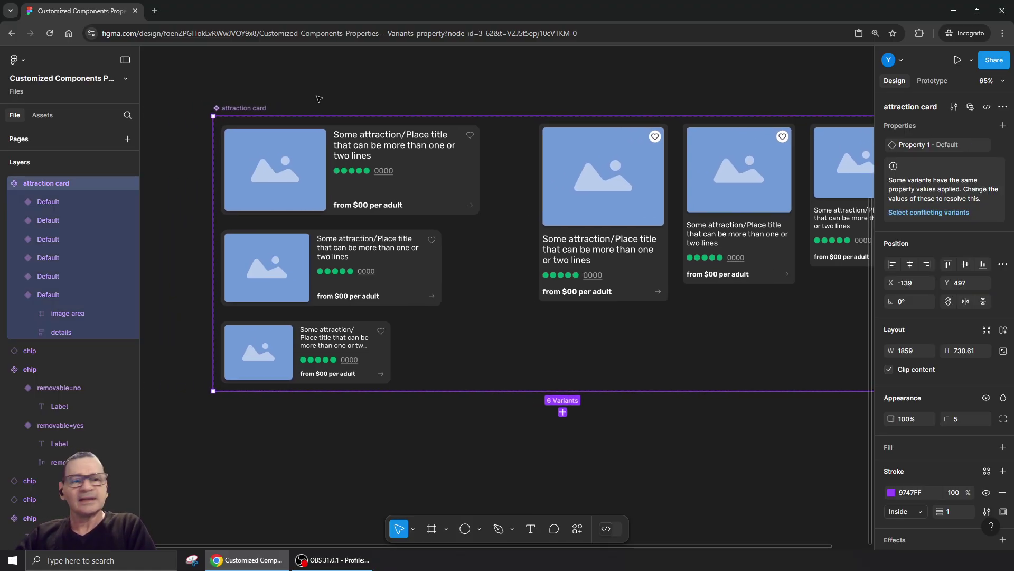
pyautogui.doubleClick(915, 145)
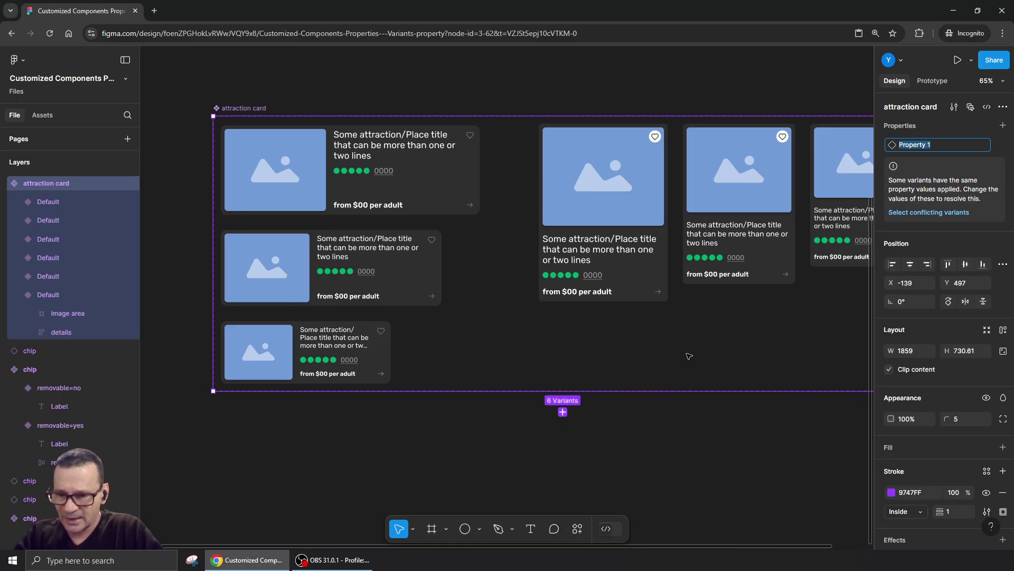
pyautogui.write('dire')
pyautogui.write('ction')
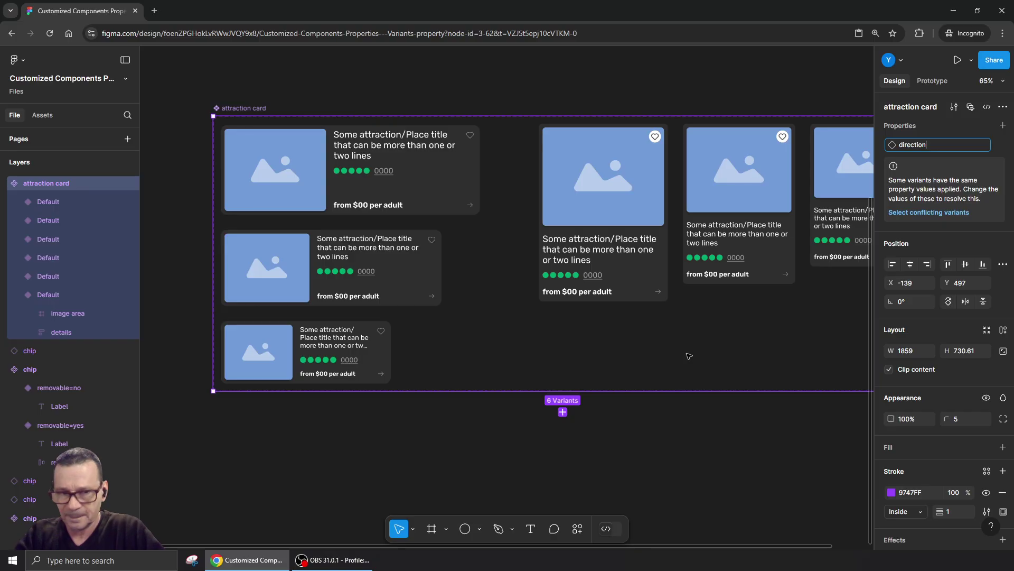
pyautogui.press('Return')
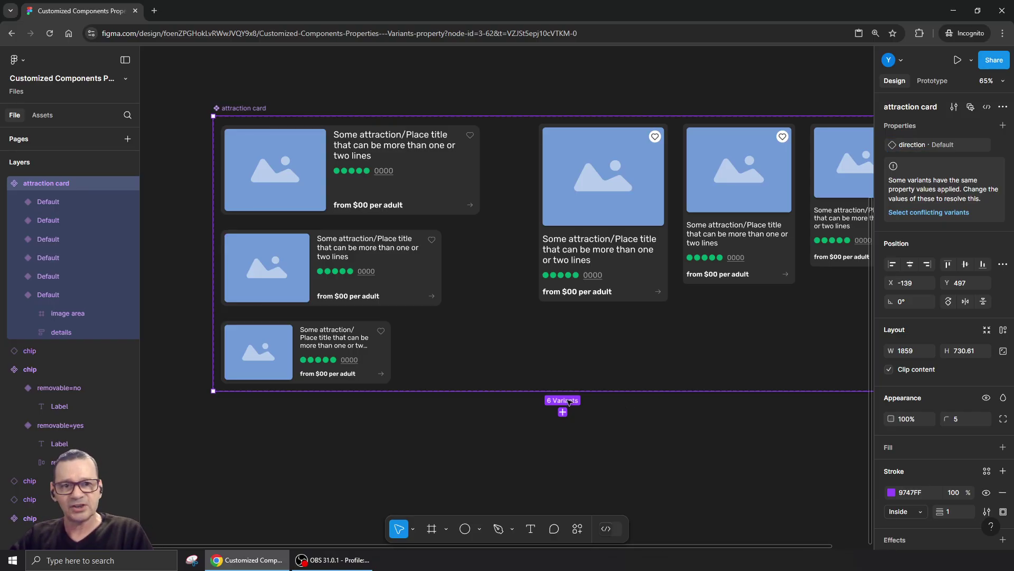
pyautogui.moveTo(484, 148); pyautogui.dragTo(420, 239)
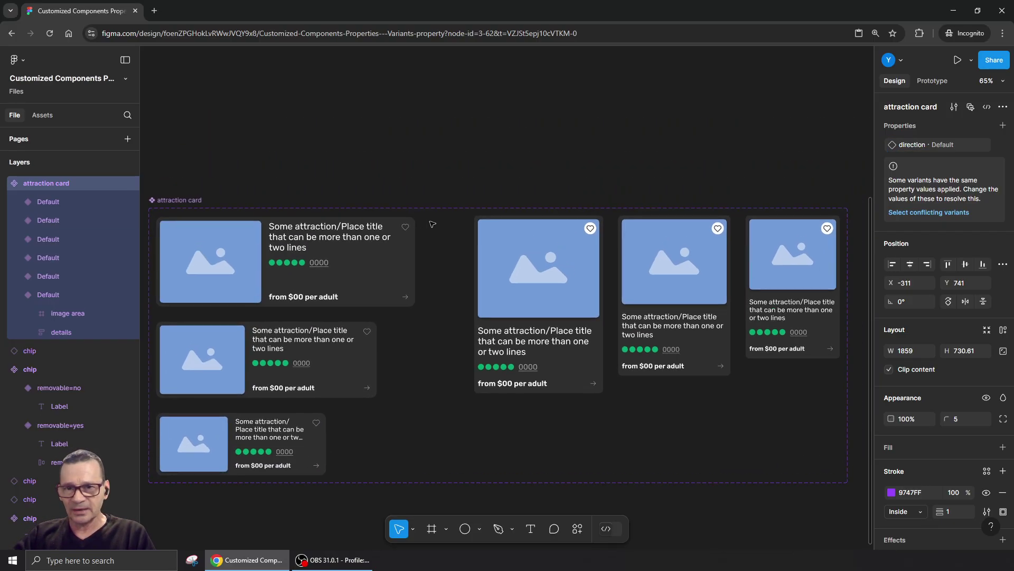
pyautogui.hotkey('ctrl', 'z')
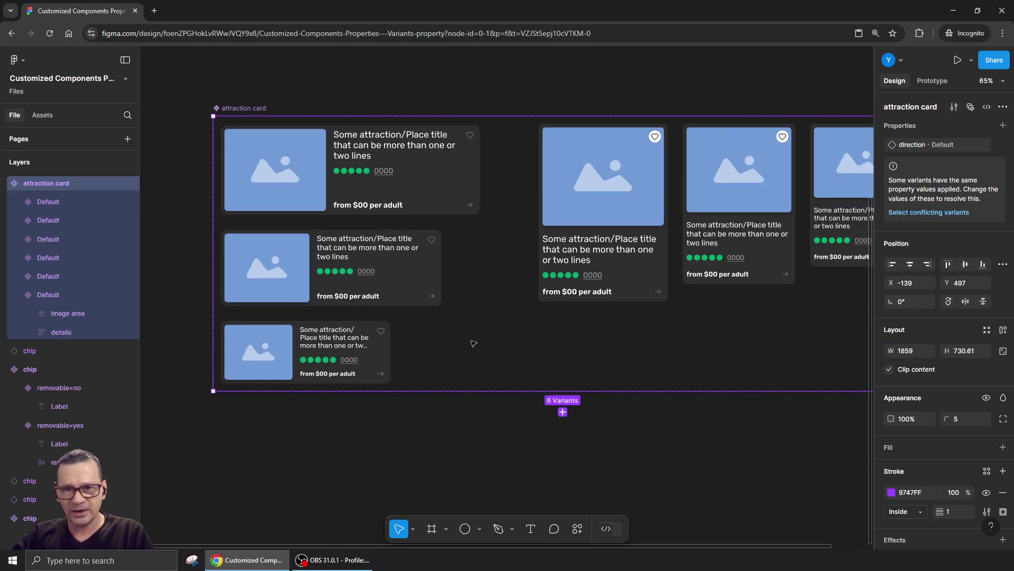
# Set the direction value of the three stacked horizontal-layout attraction cards to horizontal.
pyautogui.press('Escape')
pyautogui.moveTo(497, 122); pyautogui.dragTo(221, 390)
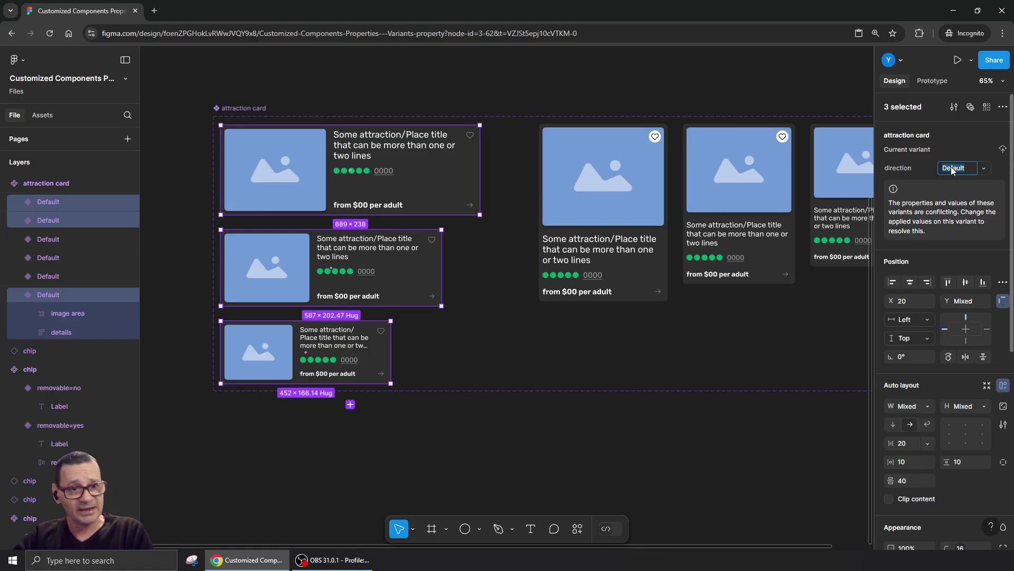
pyautogui.write('hori')
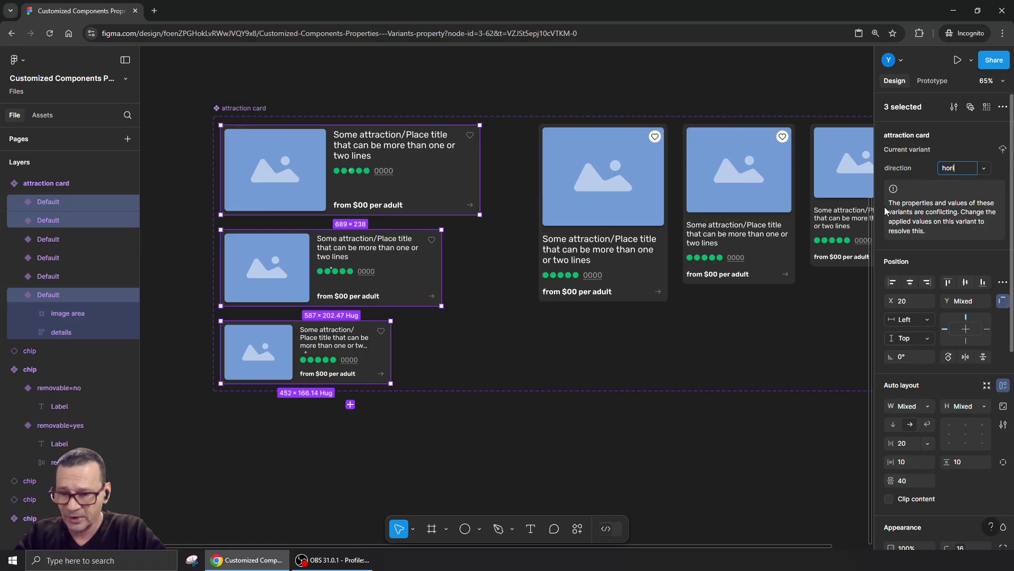
pyautogui.write('zonata')
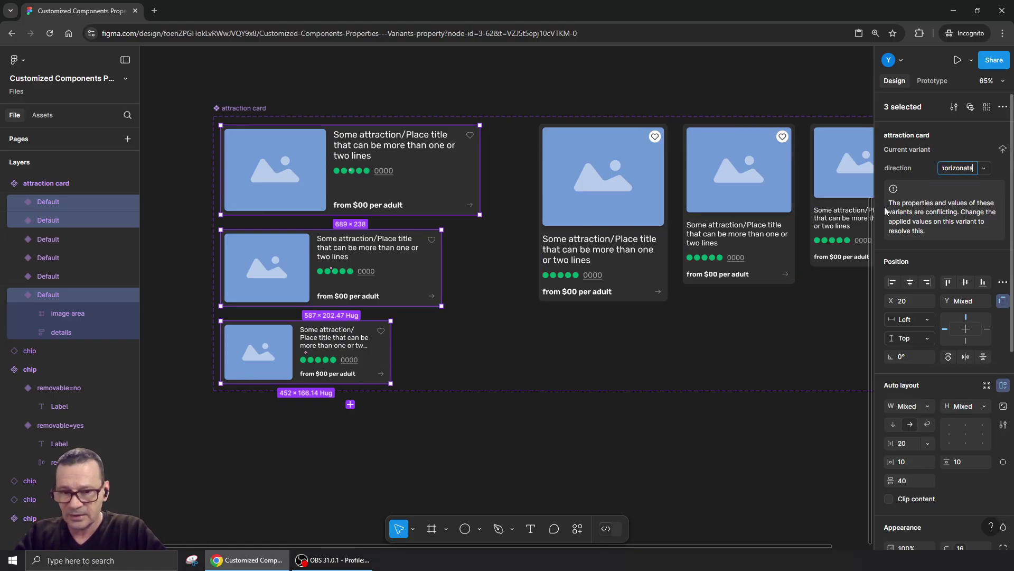
pyautogui.press('BackSpace')
pyautogui.press('BackSpace')
pyautogui.press('BackSpace')
pyautogui.write('tal')
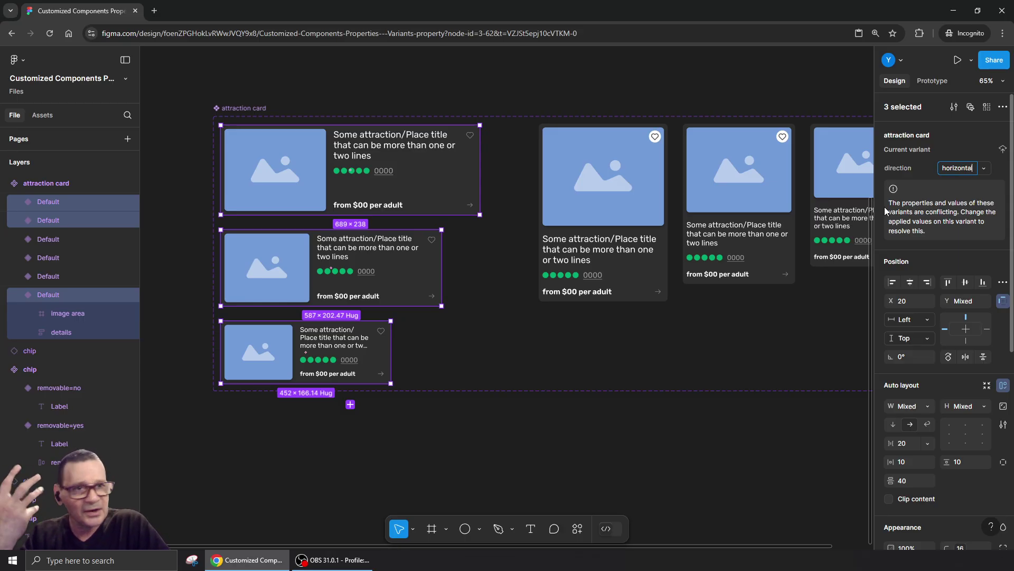
pyautogui.press('Return')
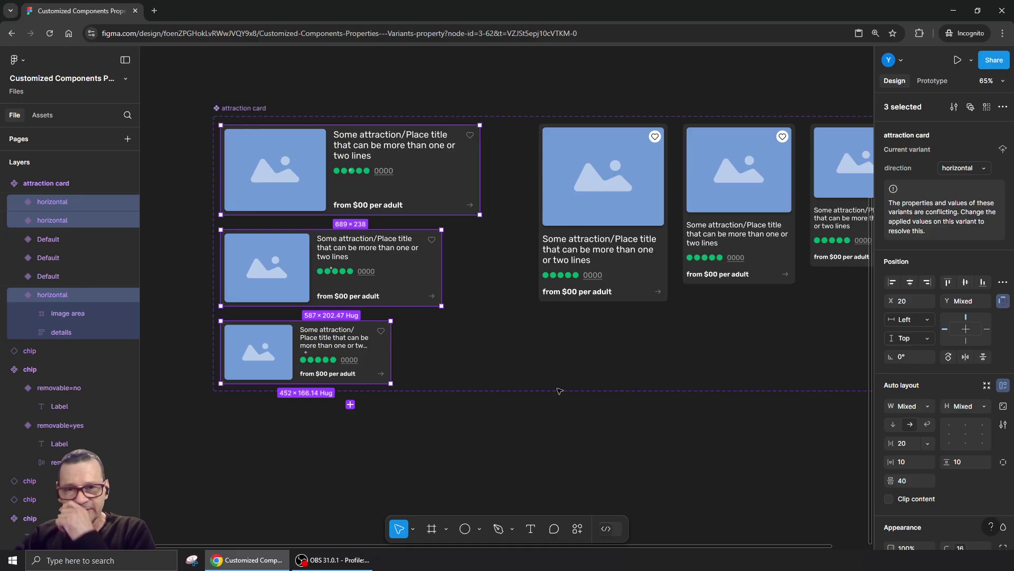
# Set the direction value of the three vertical-layout attraction cards to vertical.
pyautogui.hscroll(5, 435, 336)
pyautogui.click(325, 336)
pyautogui.moveTo(328, 325); pyautogui.dragTo(736, 125)
pyautogui.click(953, 168)
pyautogui.write('vertical')
pyautogui.press('Return')
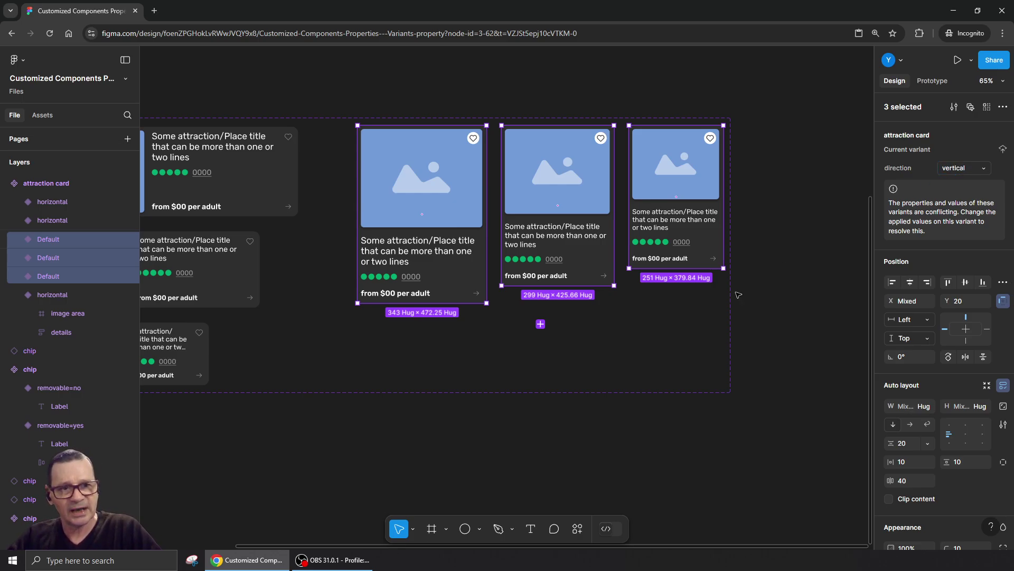
pyautogui.hscroll(-5, 279, 466)
pyautogui.click(365, 423)
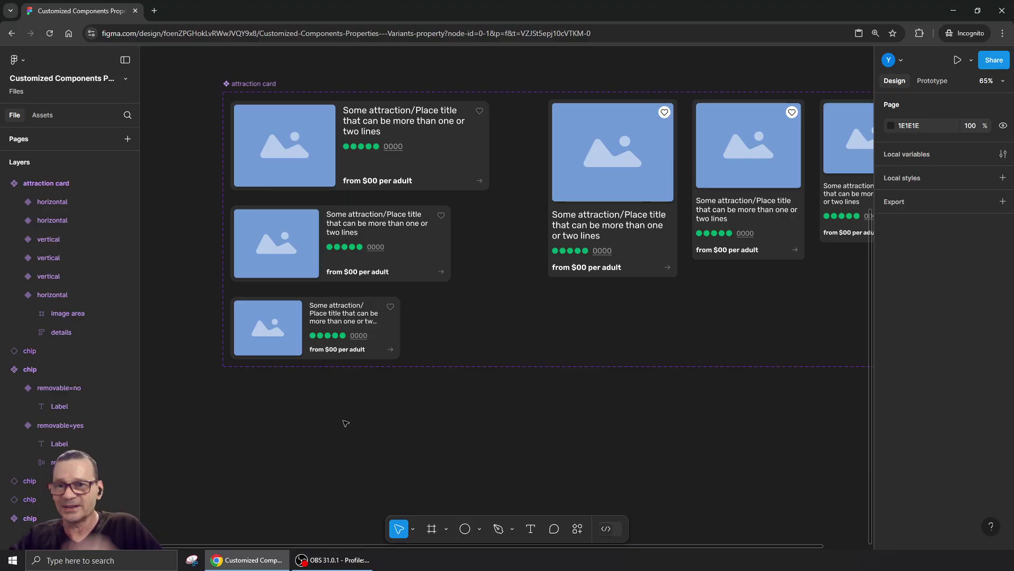
# Add a second variant property named size to the attraction card component set, keeping Default as its value.
pyautogui.moveTo(561, 333); pyautogui.dragTo(491, 347)
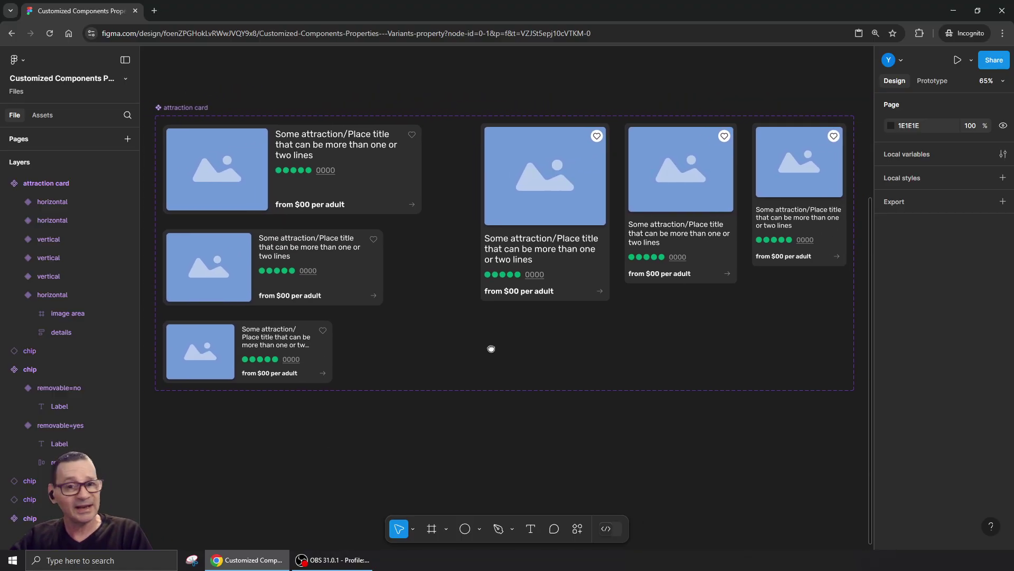
pyautogui.click(181, 108)
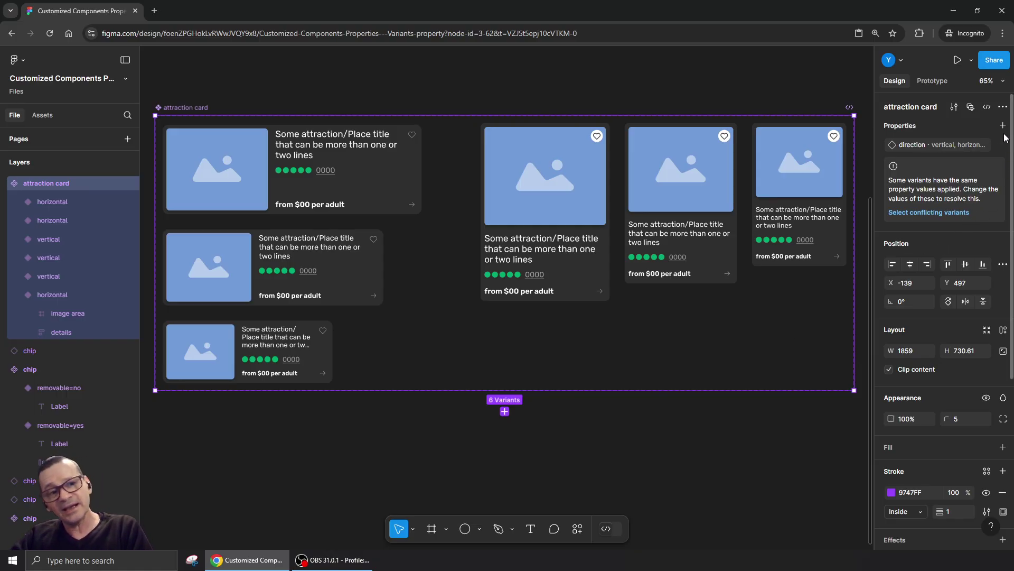
pyautogui.click(1003, 127)
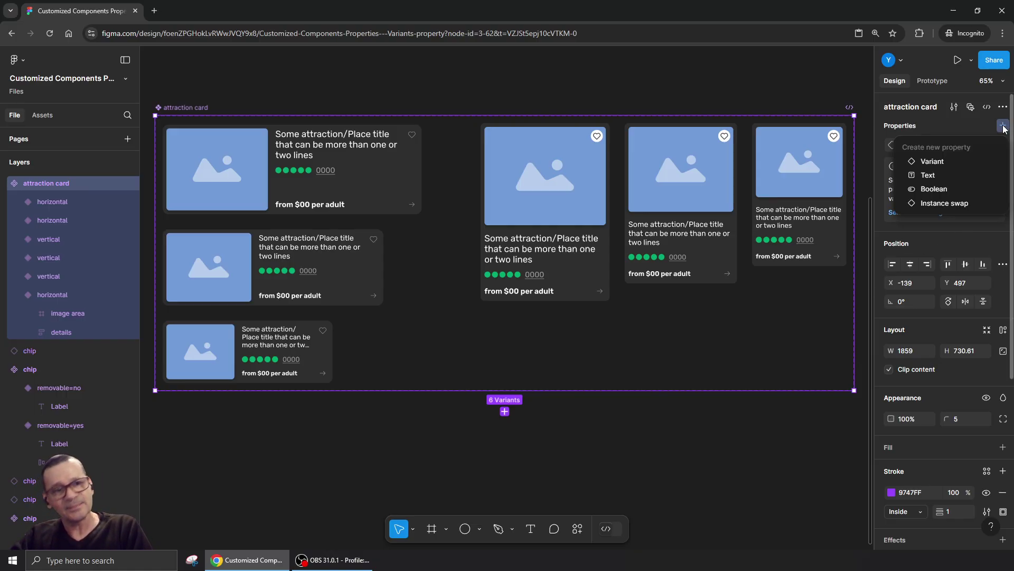
pyautogui.click(931, 160)
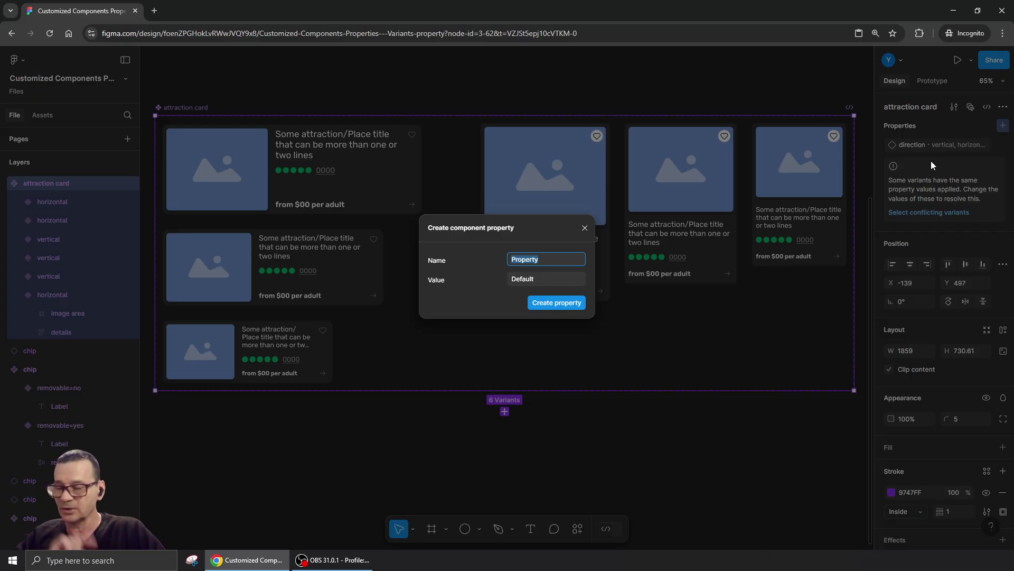
pyautogui.write('size')
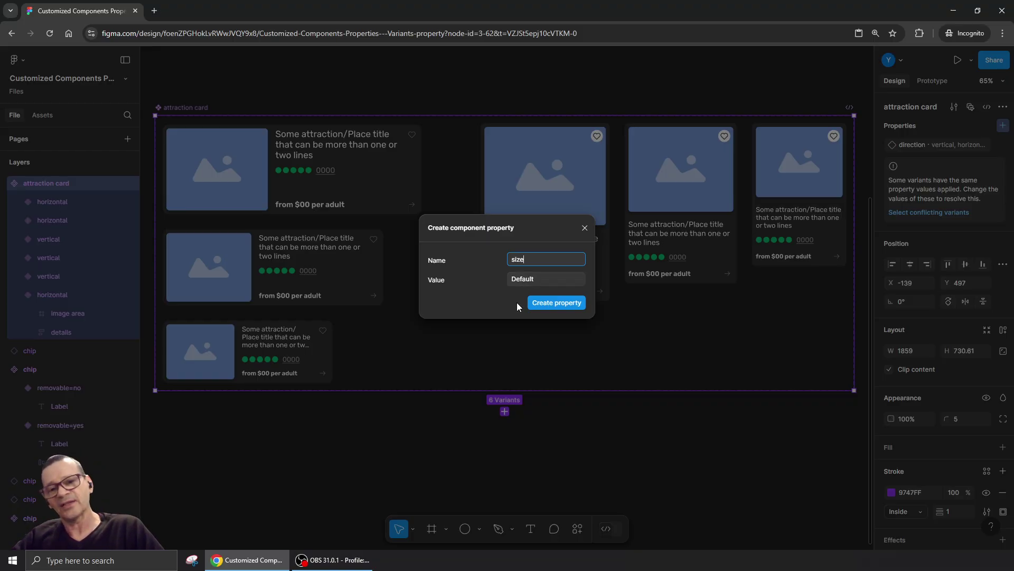
pyautogui.click(547, 302)
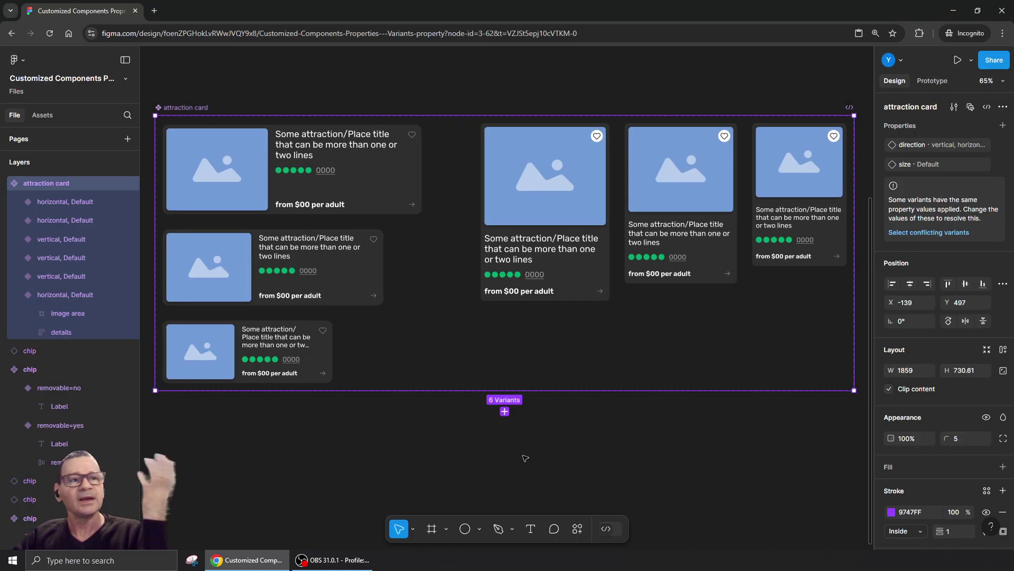
pyautogui.click(392, 470)
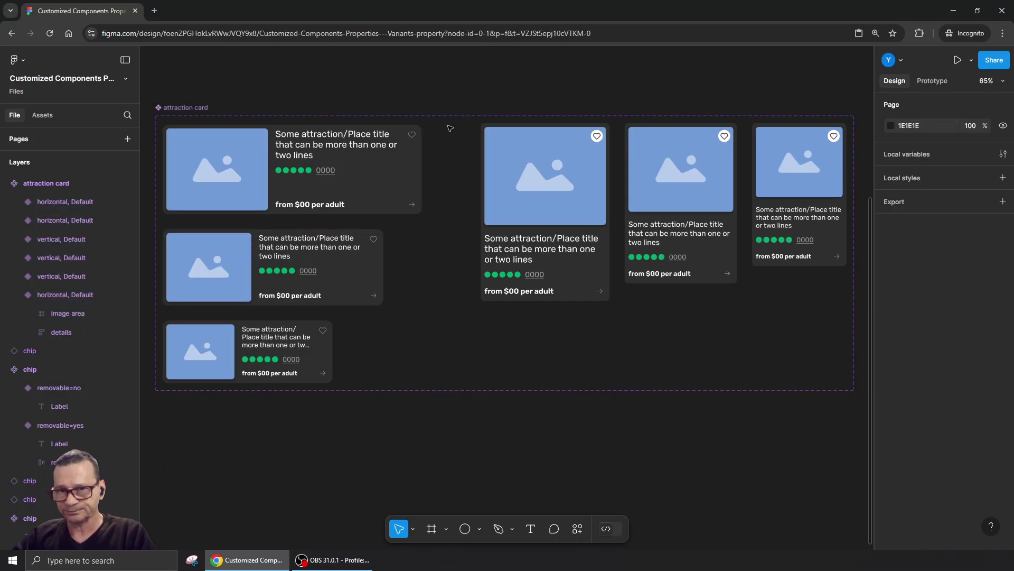
# Set the size value of the largest horizontal and largest vertical attraction cards to big.
pyautogui.click(361, 168)
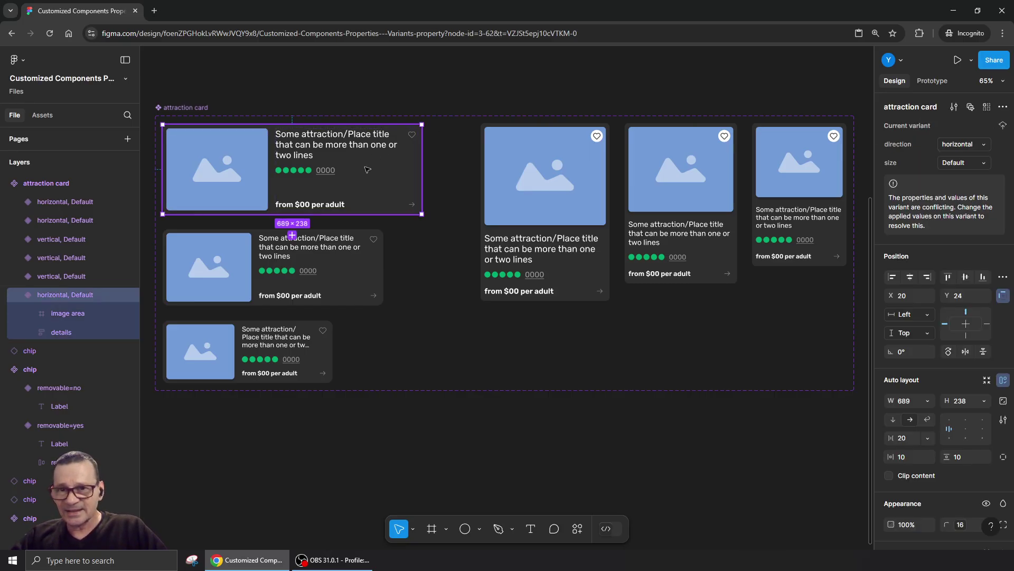
pyautogui.keyDown('shift'); pyautogui.click(525, 170); pyautogui.keyUp('shift')
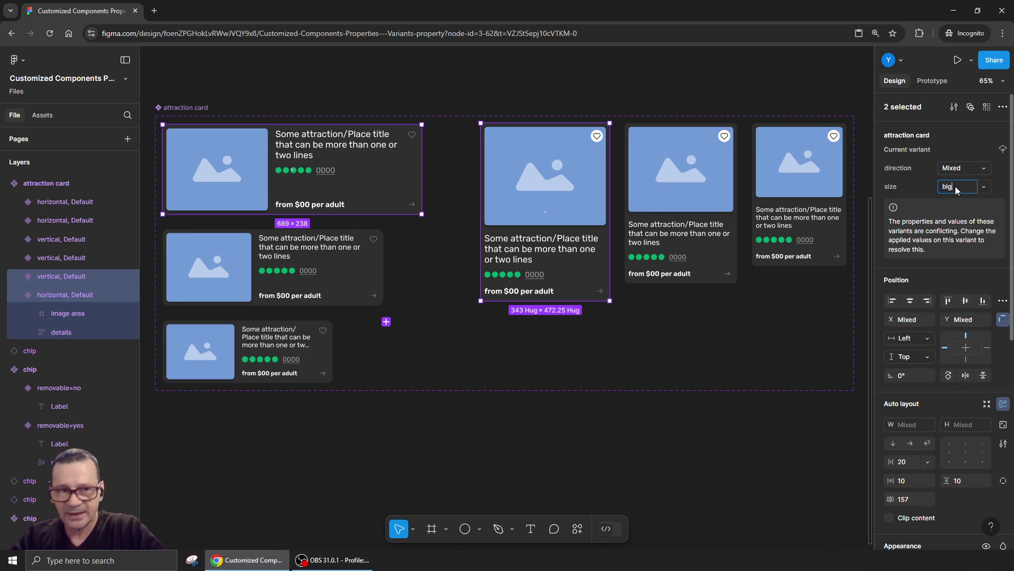
pyautogui.press('Return')
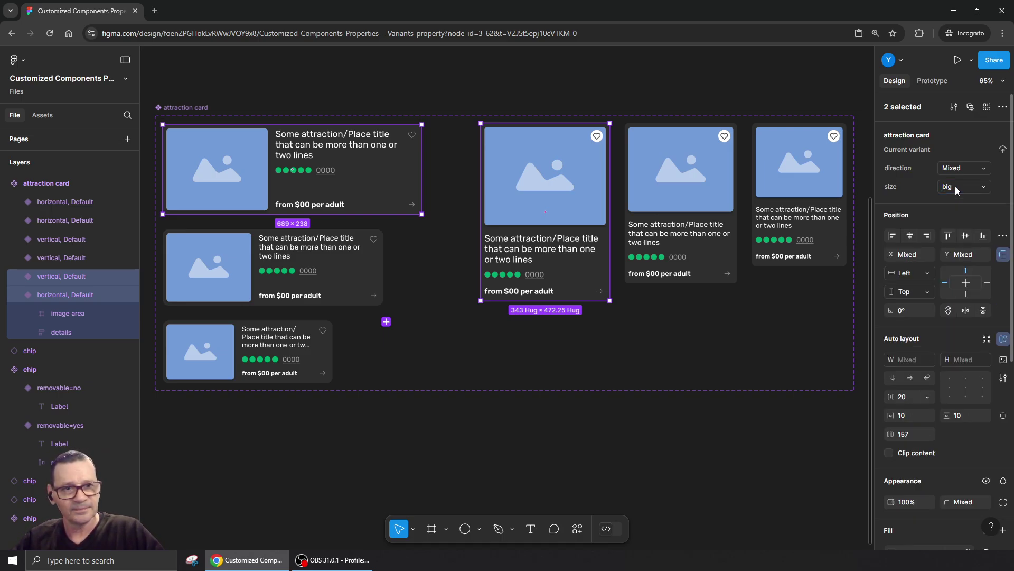
# Set the size value of the middle-sized horizontal and vertical attraction cards to medium.
pyautogui.click(325, 297)
pyautogui.keyDown('shift'); pyautogui.click(681, 203); pyautogui.keyUp('shift')
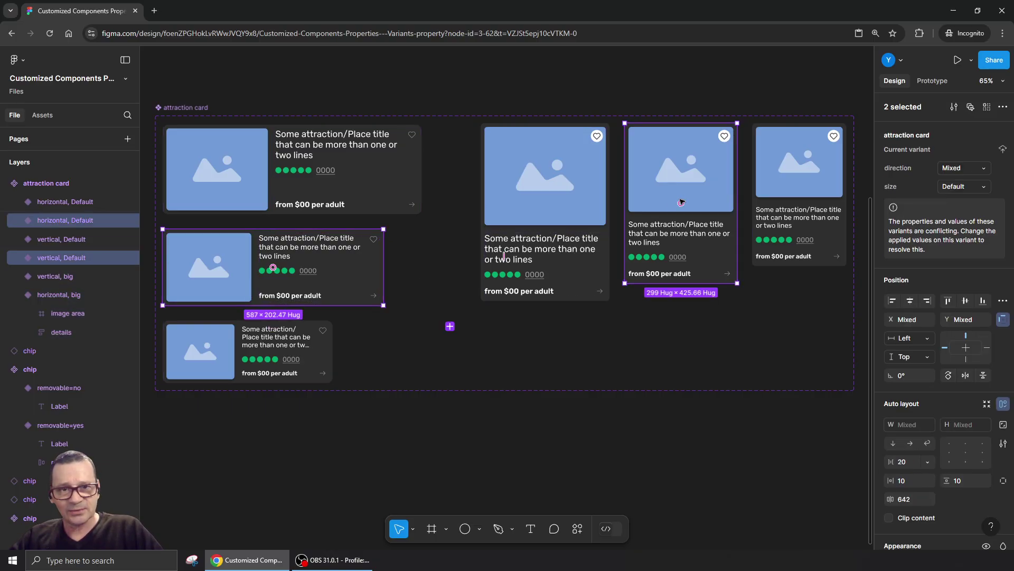
pyautogui.click(953, 192)
pyautogui.write('mediu')
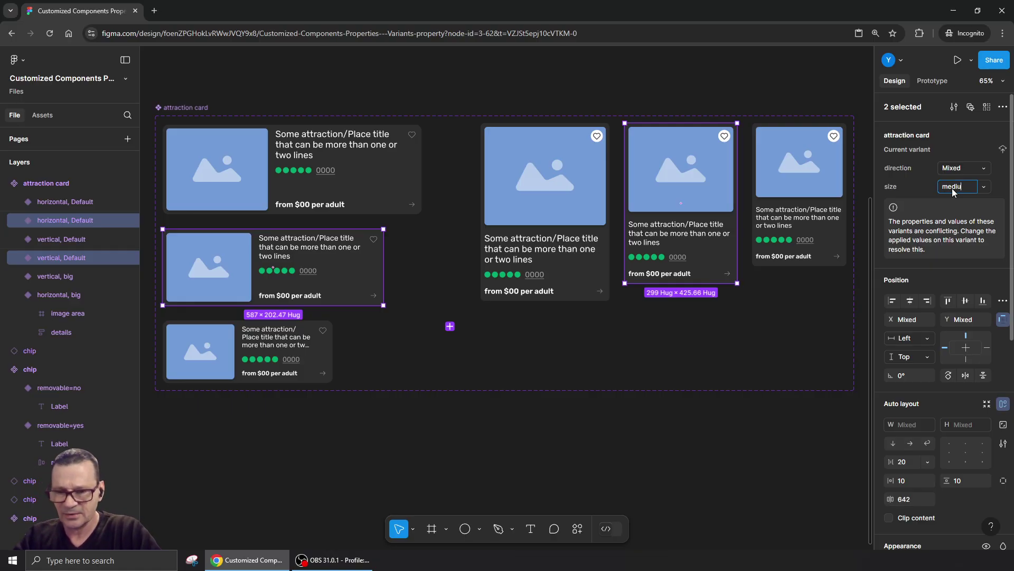
pyautogui.write('m')
pyautogui.press('Return')
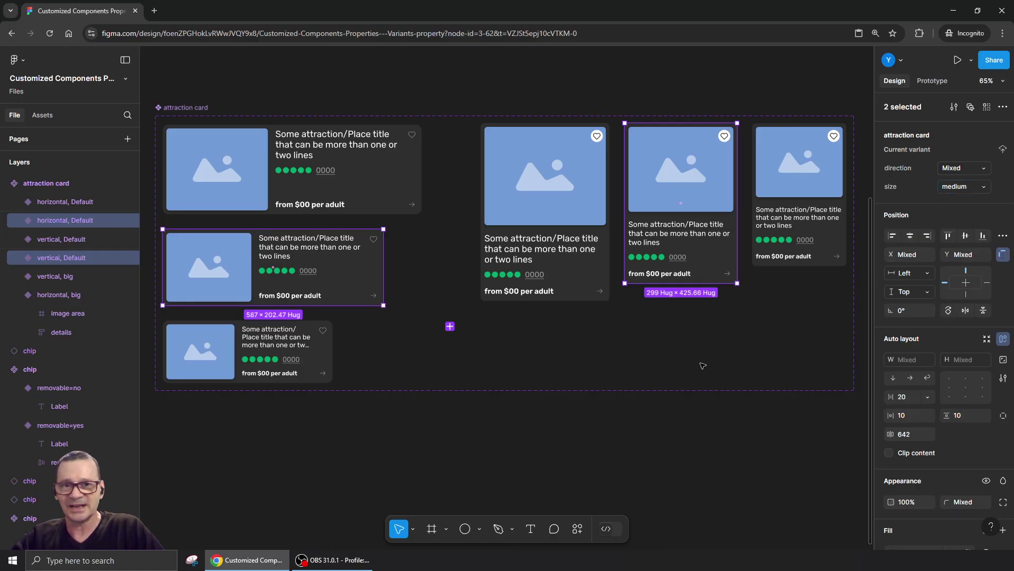
# Set the size value of the smallest horizontal and vertical attraction cards to small.
pyautogui.click(787, 174)
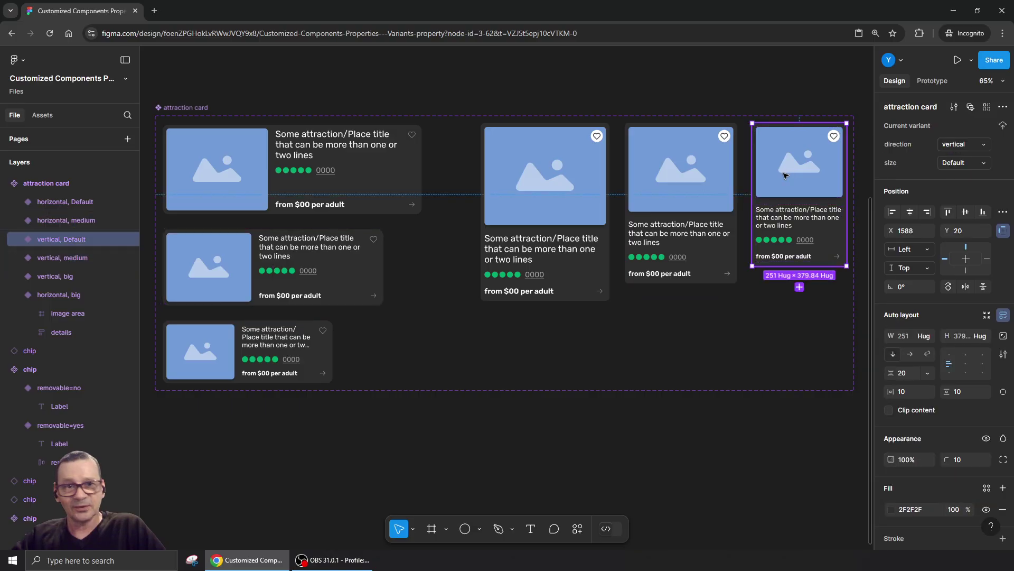
pyautogui.keyDown('shift'); pyautogui.click(317, 371); pyautogui.keyUp('shift')
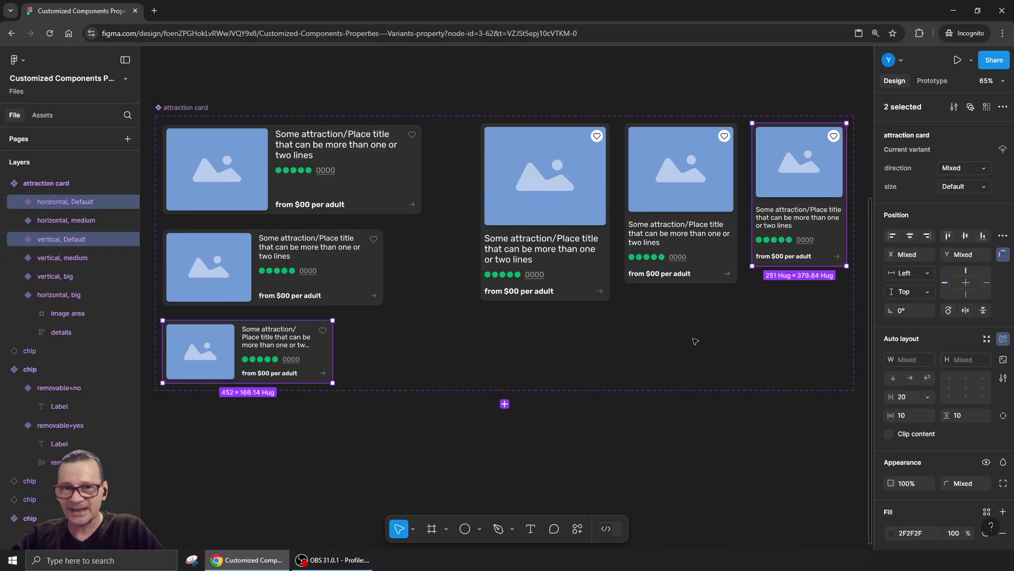
pyautogui.click(954, 186)
pyautogui.write('small')
pyautogui.press('Return')
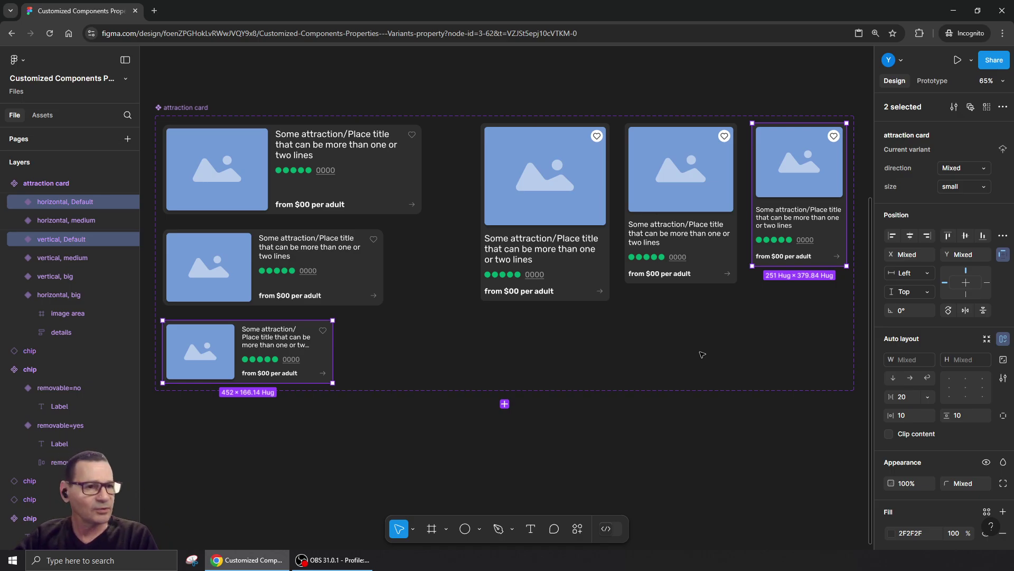
pyautogui.click(593, 356)
# Place an instance of the small horizontal attraction card on the empty canvas below the component set, at about X 91, Y 1682.
pyautogui.scroll(-3, 457, 398)
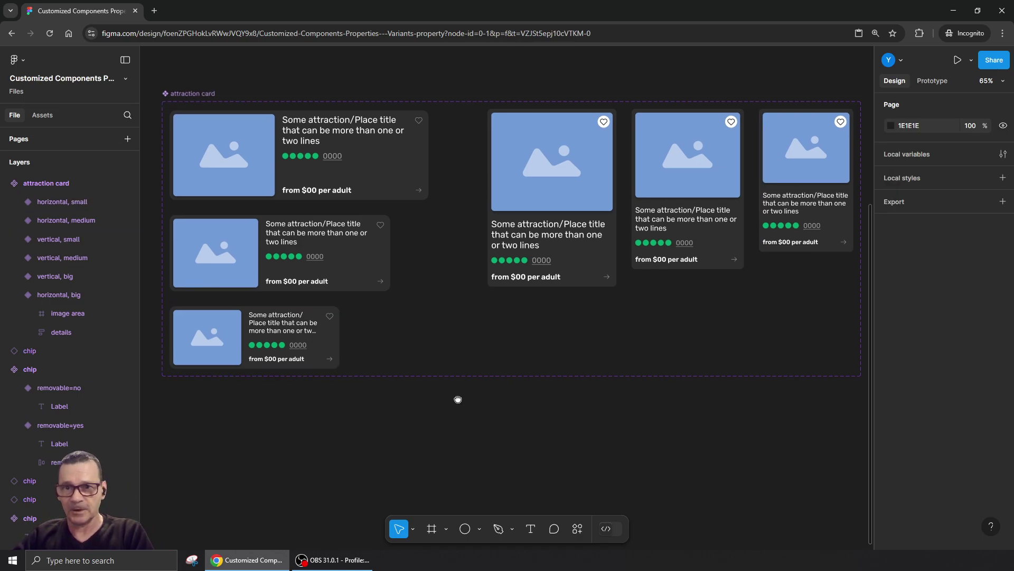
pyautogui.click(240, 284)
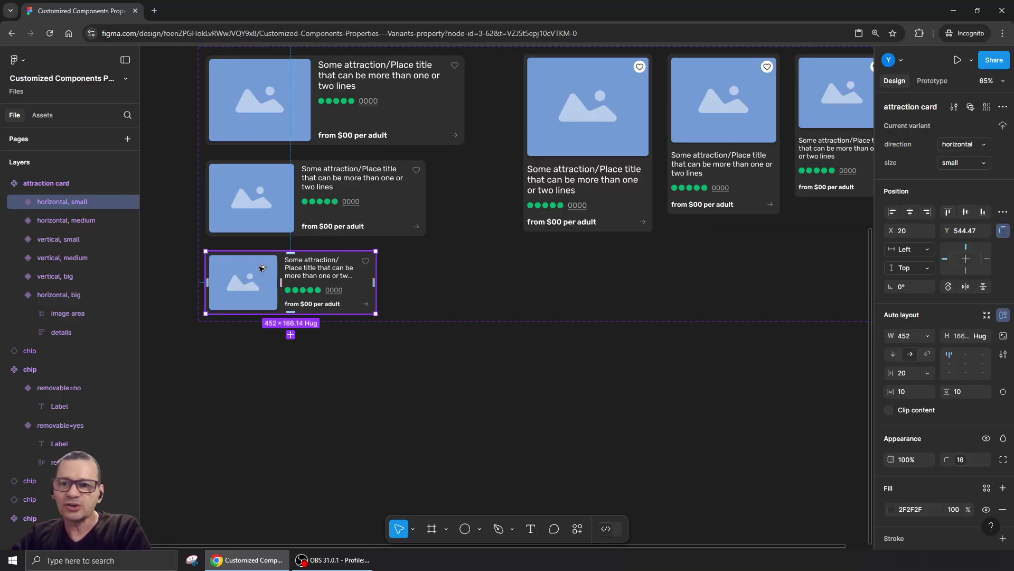
pyautogui.keyDown('alt'); pyautogui.moveTo(246, 290); pyautogui.dragTo(270, 494); pyautogui.keyUp('alt')
pyautogui.scroll(-6, 238, 369)
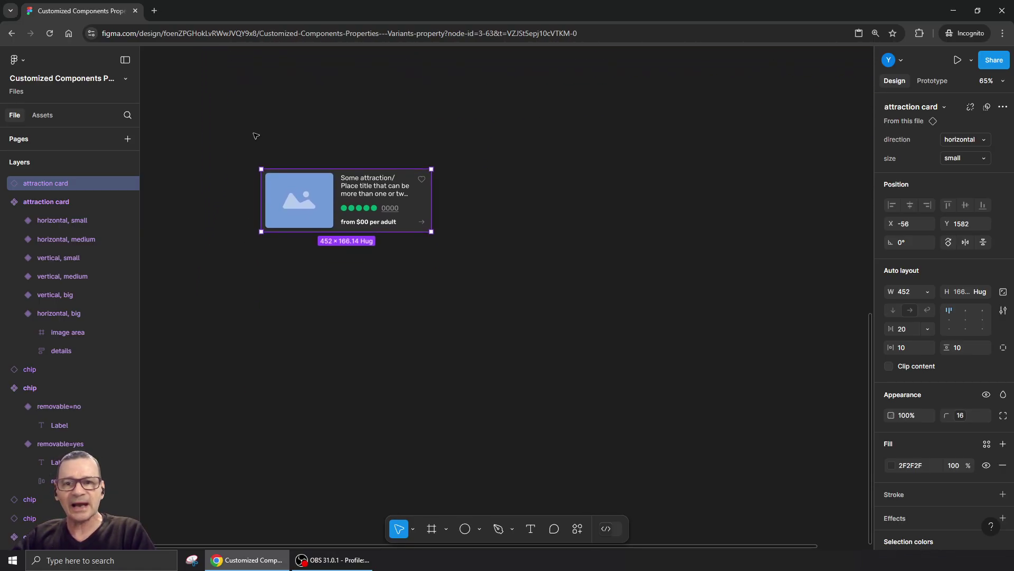
pyautogui.moveTo(302, 194); pyautogui.dragTo(357, 232)
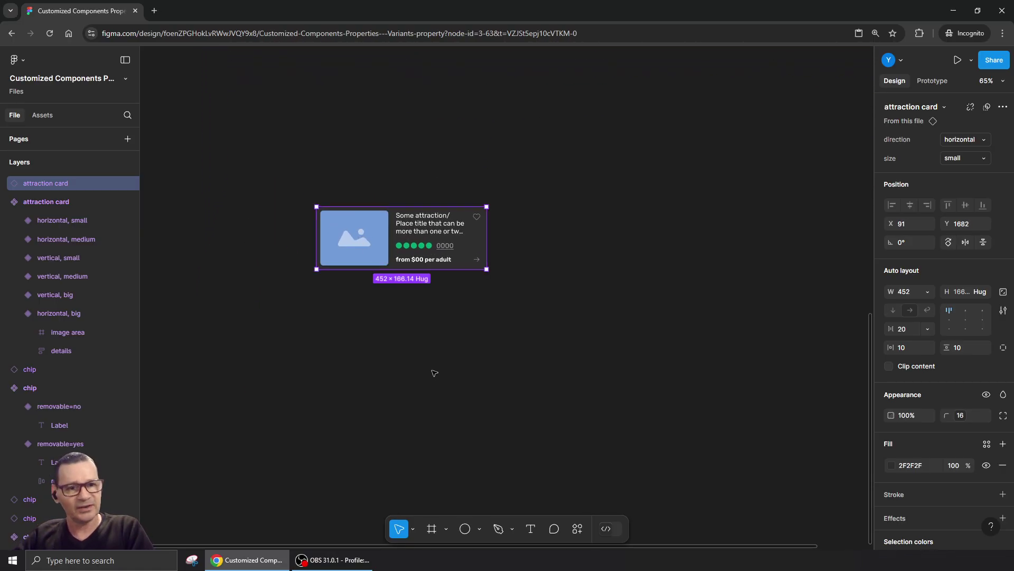
# Try the attraction card instance in the vertical direction, first in size big and then in size medium.
pyautogui.click(950, 140)
pyautogui.click(936, 127)
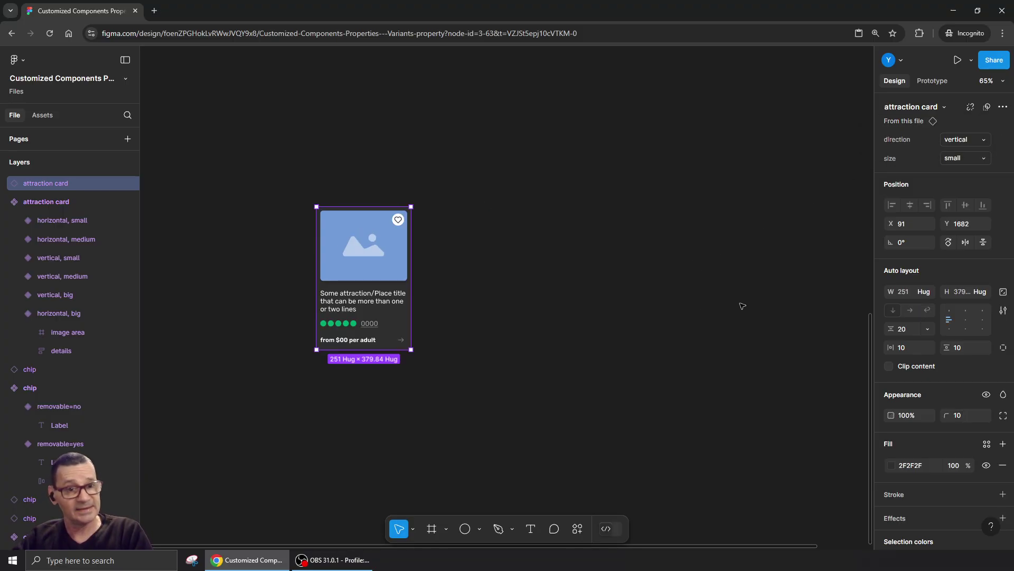
pyautogui.click(957, 158)
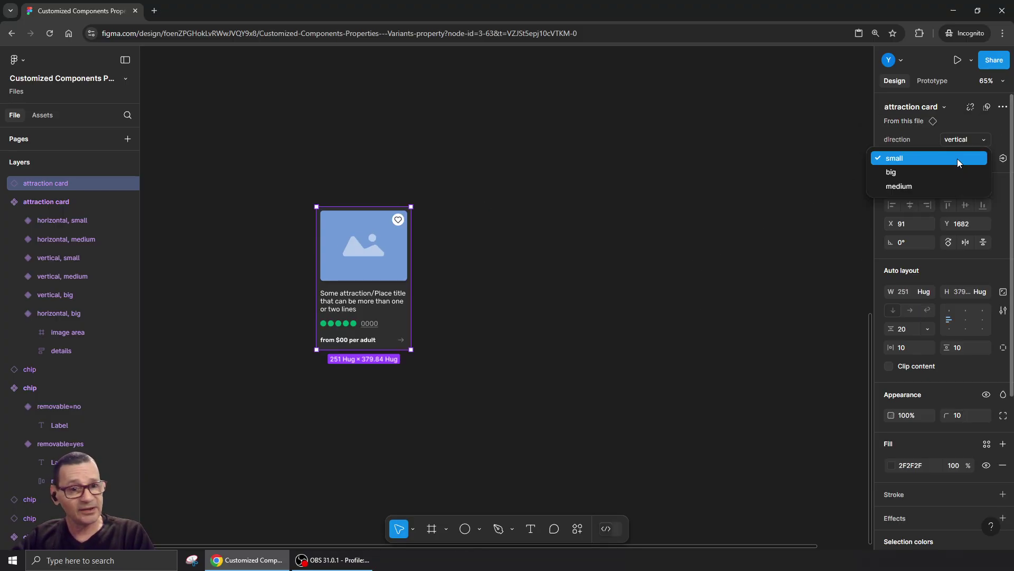
pyautogui.click(960, 171)
pyautogui.click(964, 157)
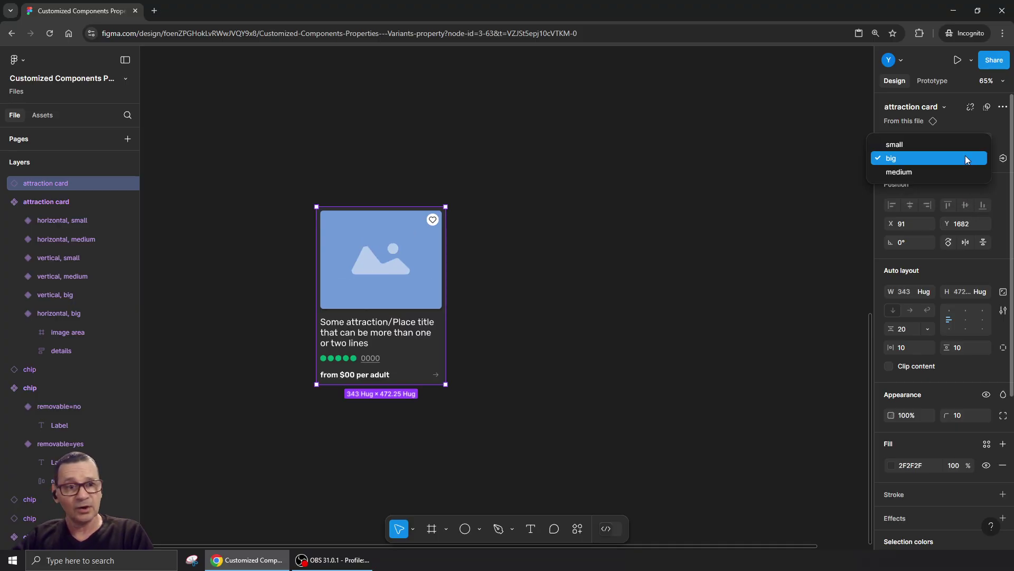
pyautogui.click(962, 173)
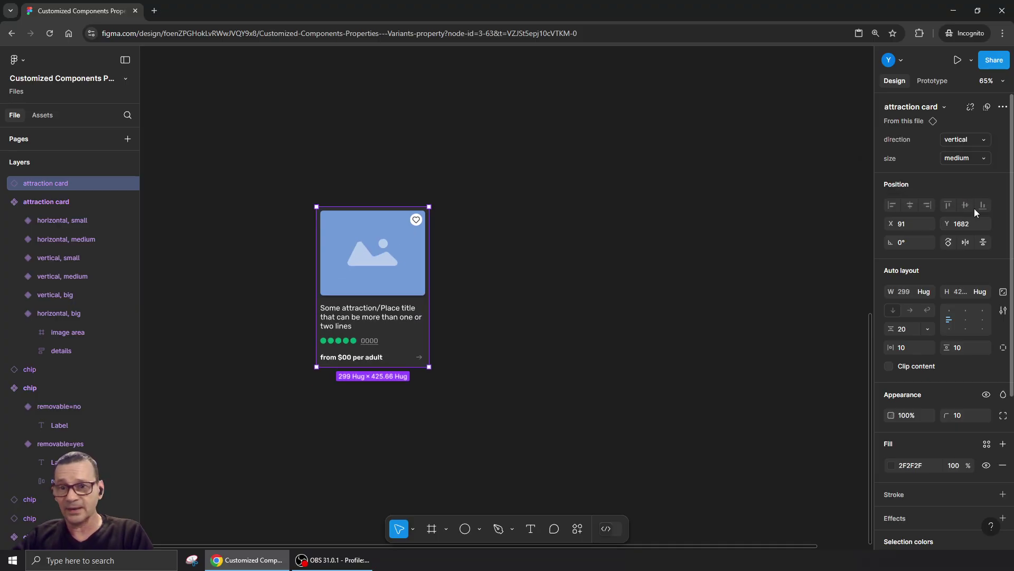
# Set the attraction card instance's size to big and its direction to horizontal.
pyautogui.click(951, 158)
pyautogui.click(945, 148)
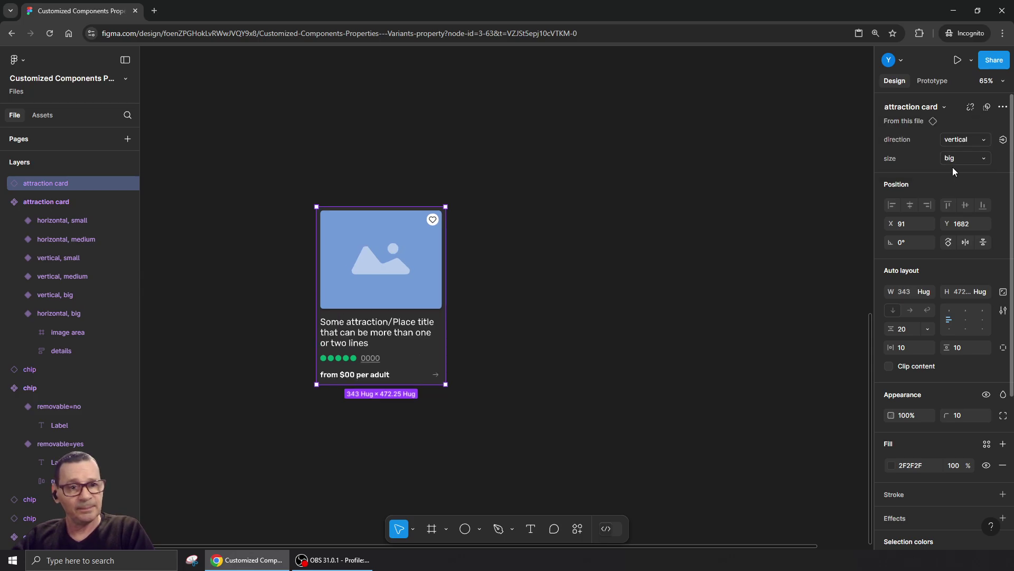
pyautogui.click(958, 139)
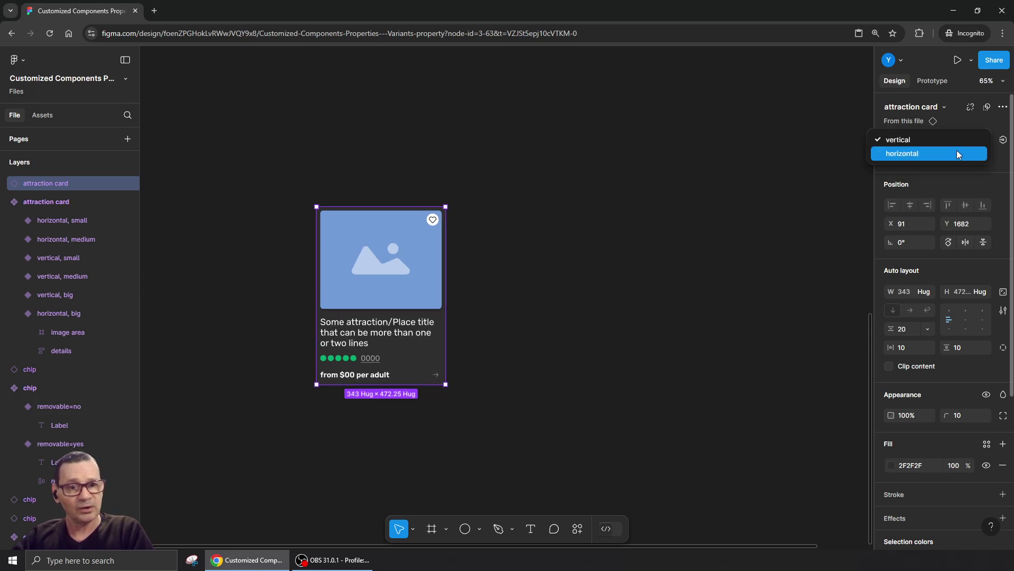
pyautogui.click(956, 152)
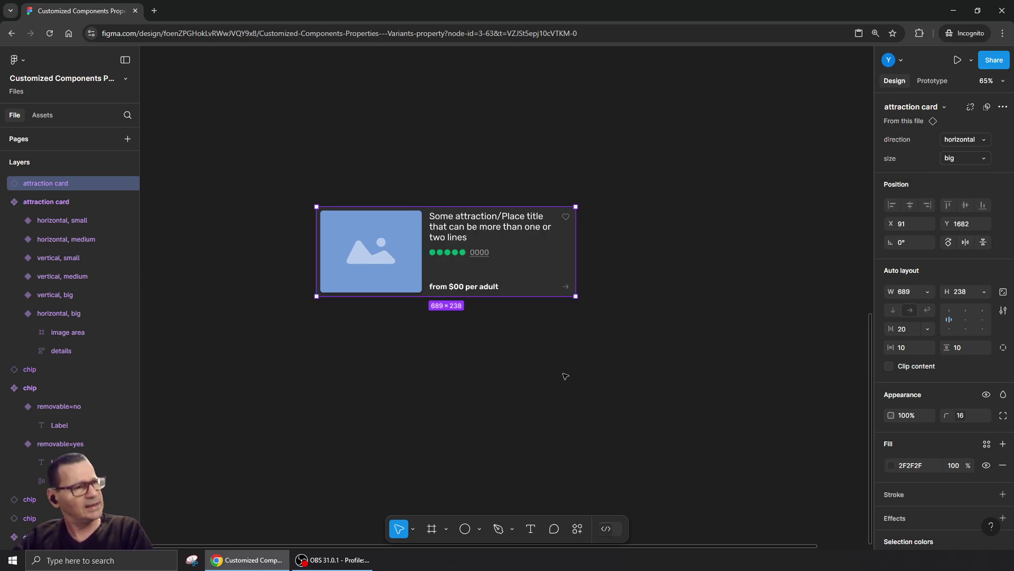
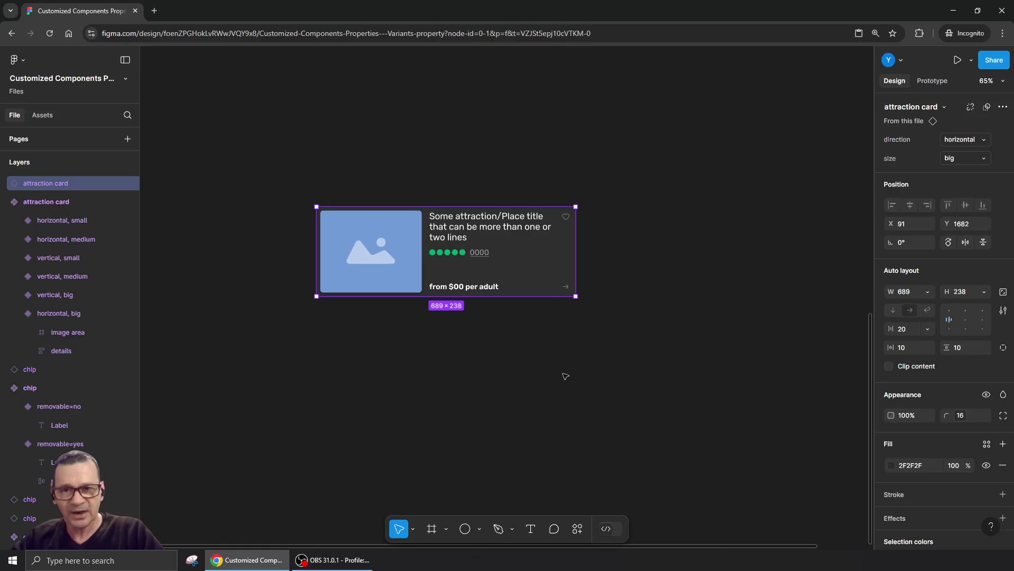
# Delete the attraction card test instance below the component set.
pyautogui.click(565, 375)
pyautogui.moveTo(453, 159); pyautogui.dragTo(403, 355)
pyautogui.scroll(1, 412, 338)
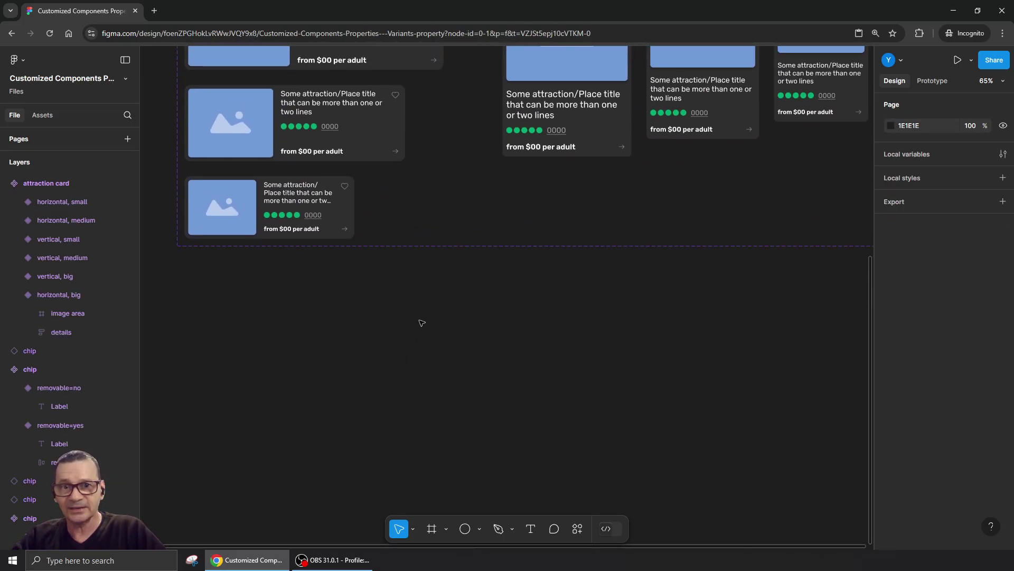
# Review the chip components and the attraction card component set on the canvas.
pyautogui.keyDown('ctrl'); pyautogui.scroll(-5, 419, 322); pyautogui.keyUp('ctrl')
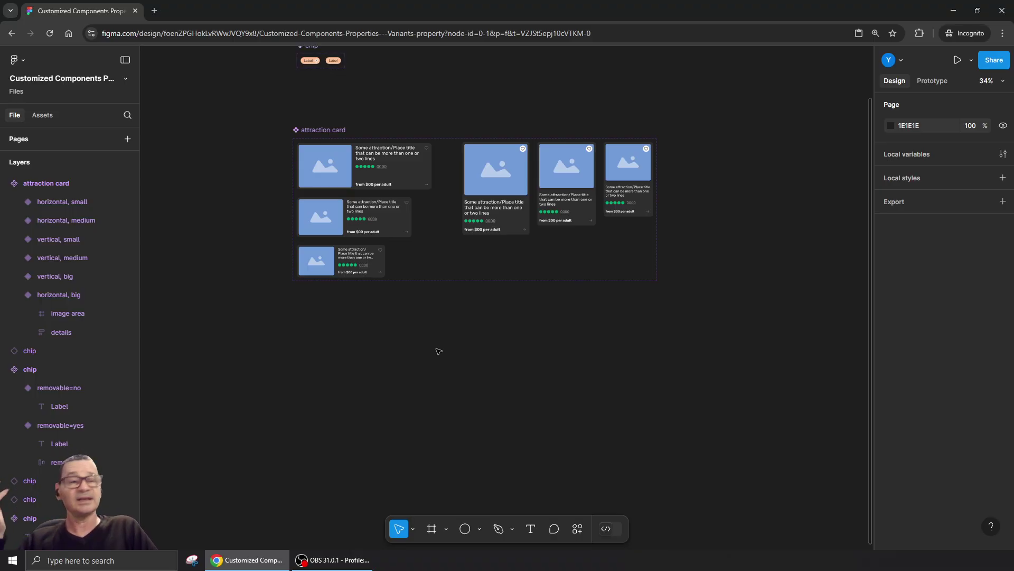
pyautogui.scroll(6, 294, 317)
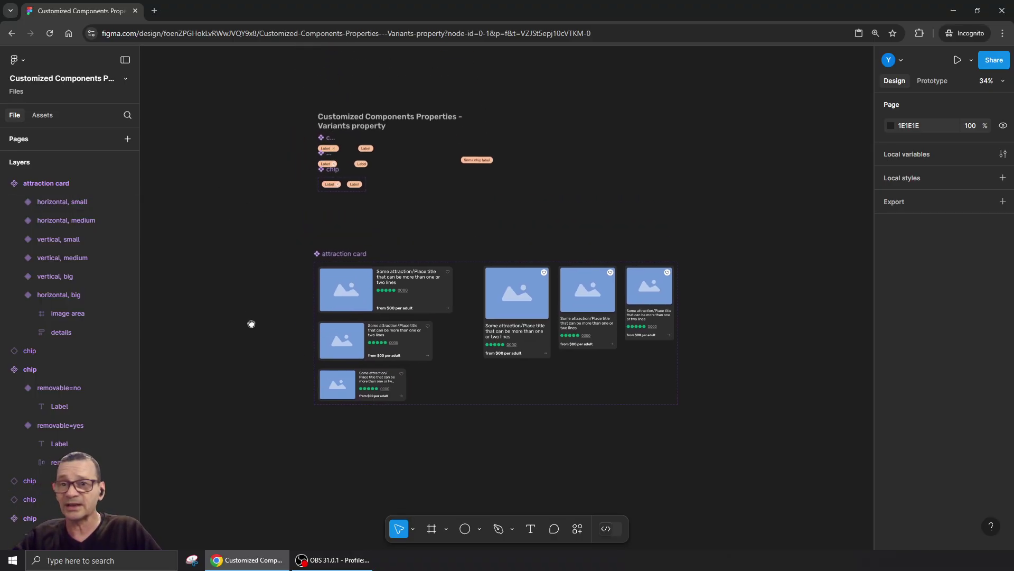
pyautogui.scroll(3, 417, 263)
pyautogui.hscroll(3, 417, 263)
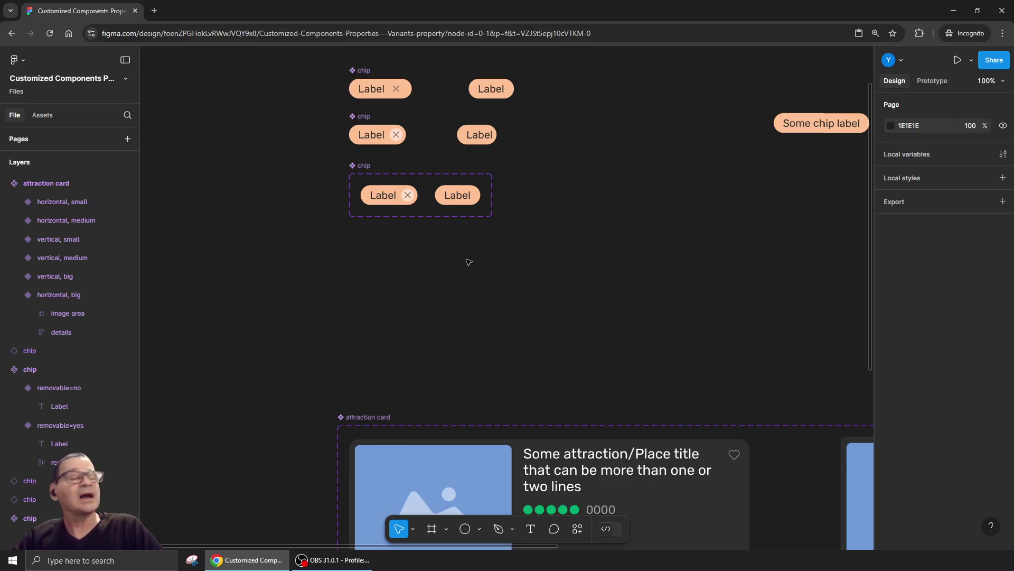
pyautogui.scroll(-5, 519, 267)
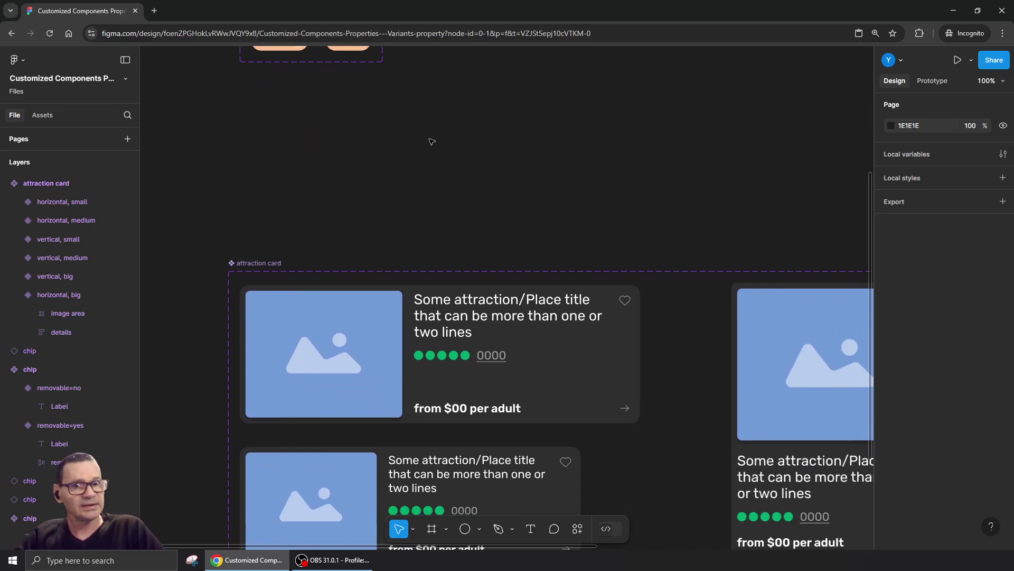
pyautogui.moveTo(512, 430); pyautogui.dragTo(437, 306)
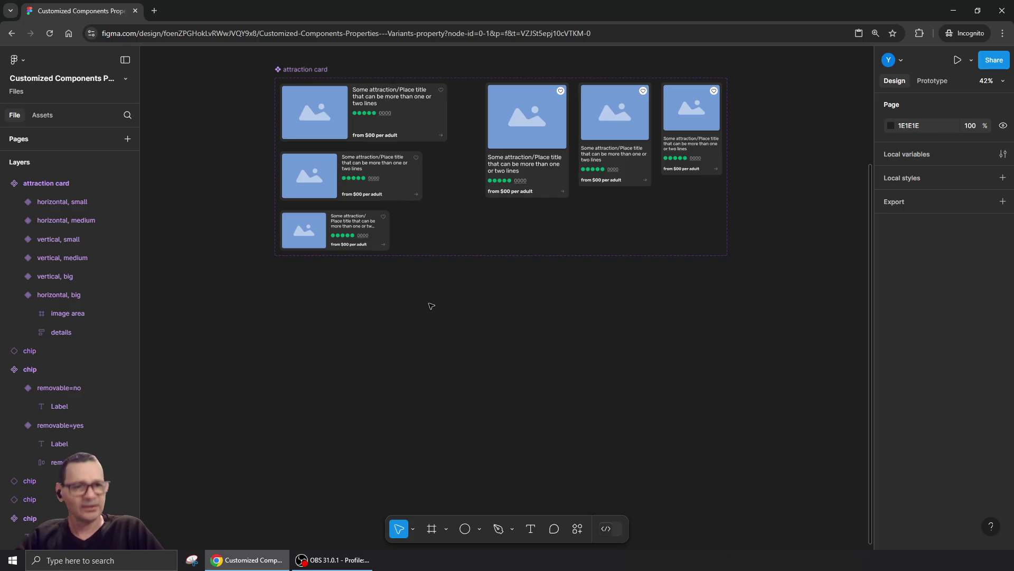
pyautogui.moveTo(236, 331); pyautogui.dragTo(249, 344)
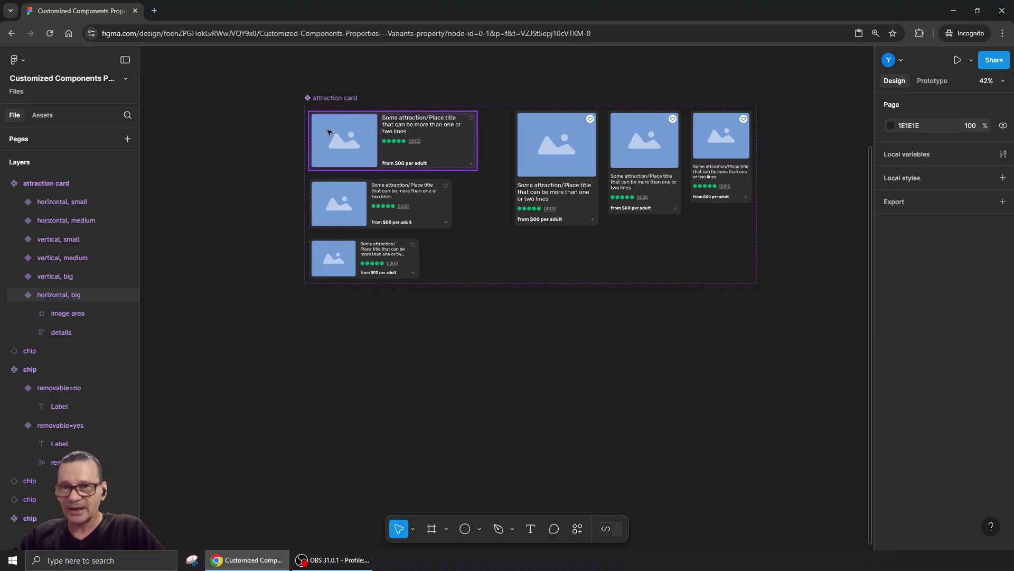
# Extend the attraction card component set downward to a height of about 1645.
pyautogui.click(328, 99)
pyautogui.moveTo(434, 284); pyautogui.dragTo(430, 507)
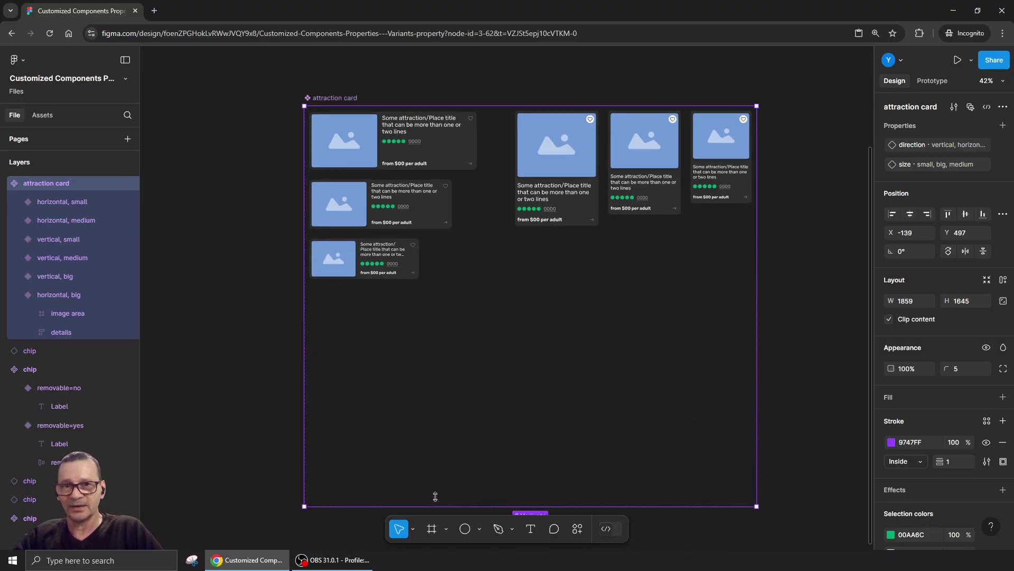
pyautogui.click(518, 333)
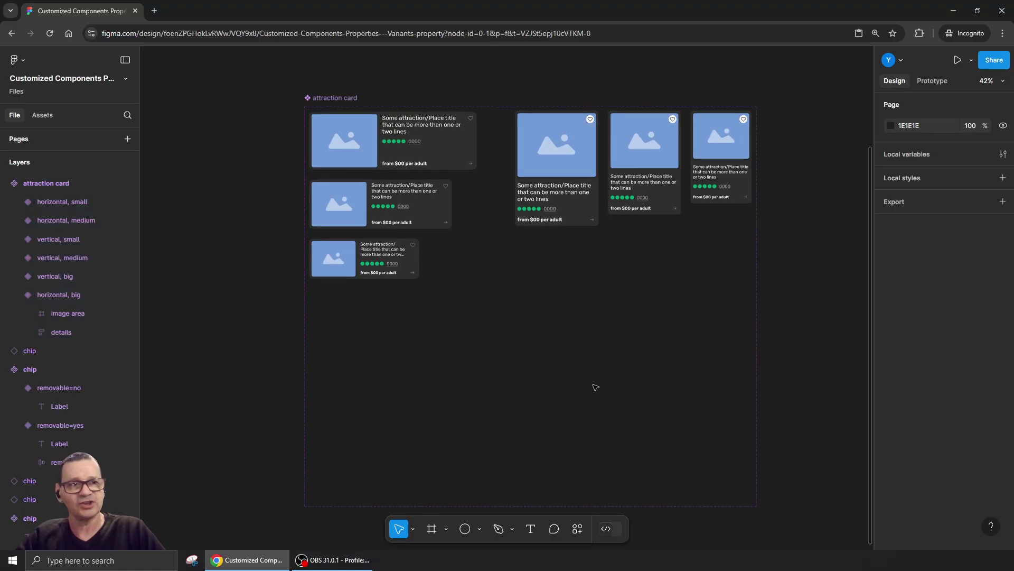
# Duplicate all six attraction card variants into the set's empty lower area and reduce the set's height to about 1474.
pyautogui.moveTo(336, 313); pyautogui.dragTo(729, 125)
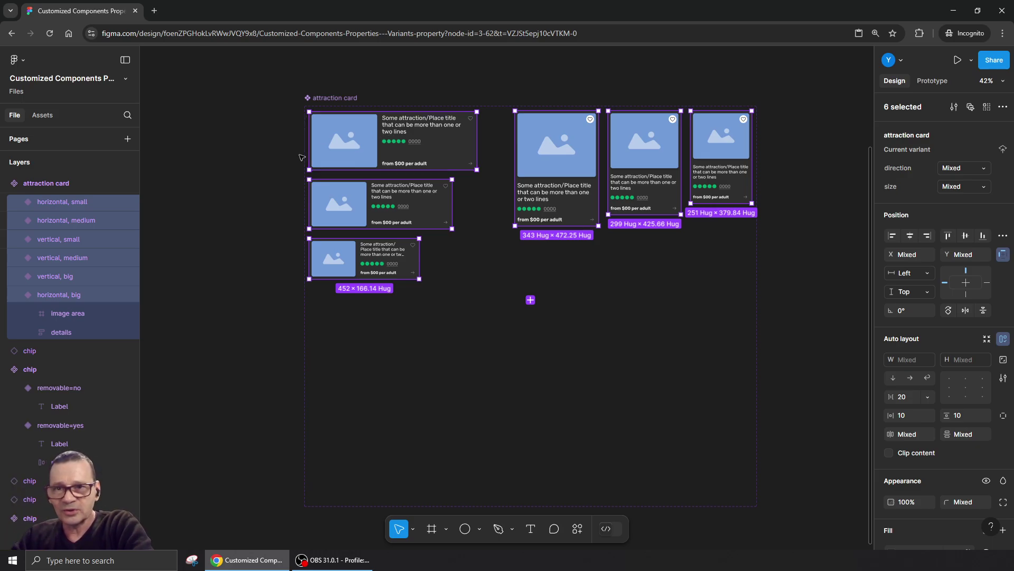
pyautogui.moveTo(363, 146); pyautogui.dragTo(381, 323)
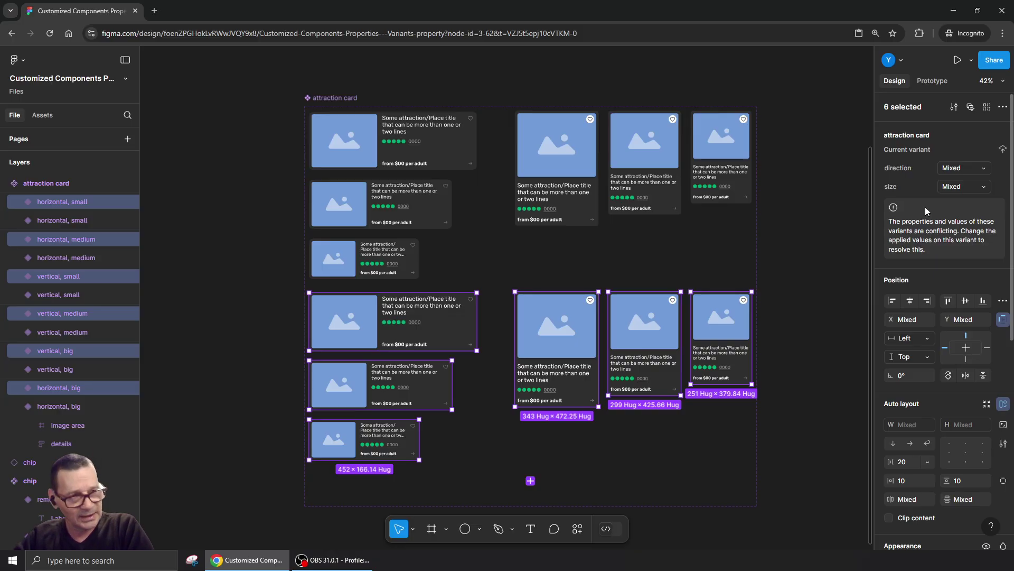
pyautogui.click(328, 101)
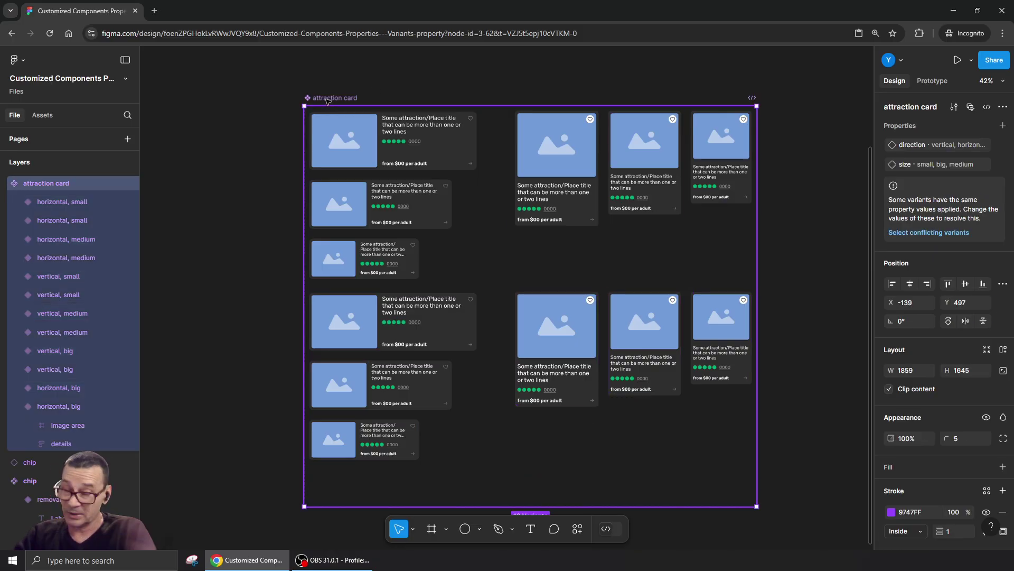
pyautogui.moveTo(333, 507); pyautogui.dragTo(311, 465)
pyautogui.scroll(-5, 252, 274)
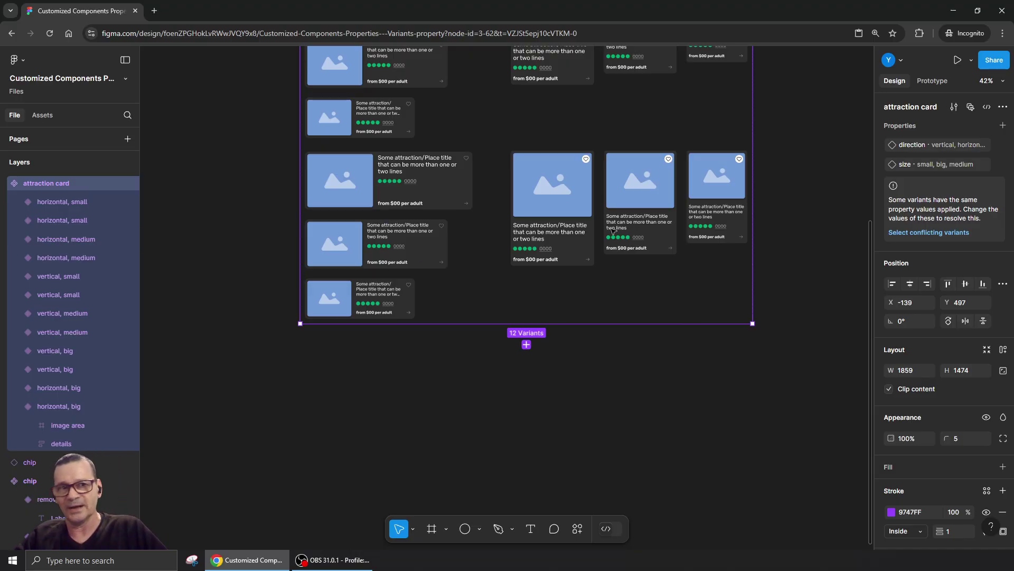
# Add a variant property named stroke to the attraction card set, keeping Default as its value.
pyautogui.click(1002, 125)
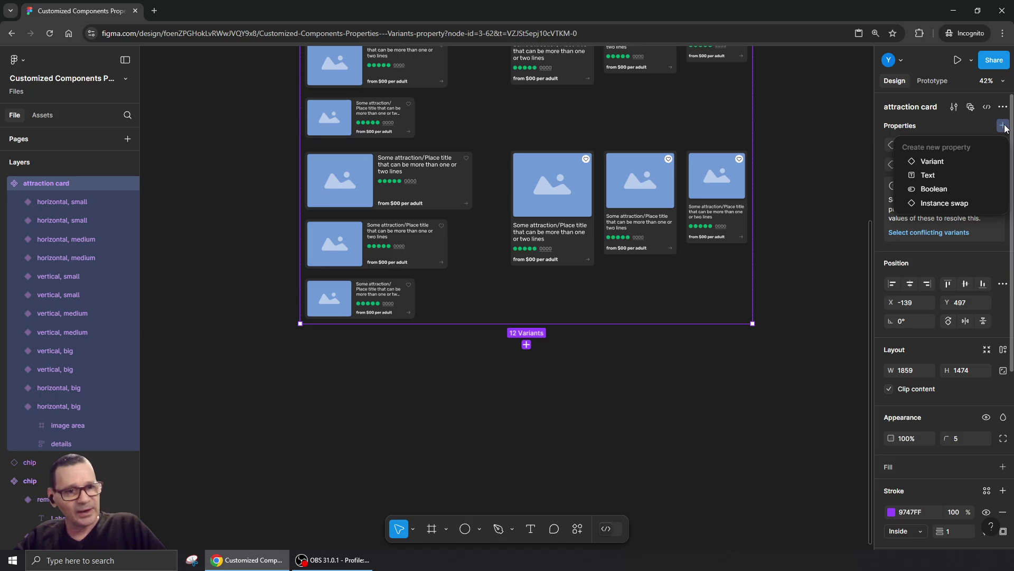
pyautogui.click(944, 161)
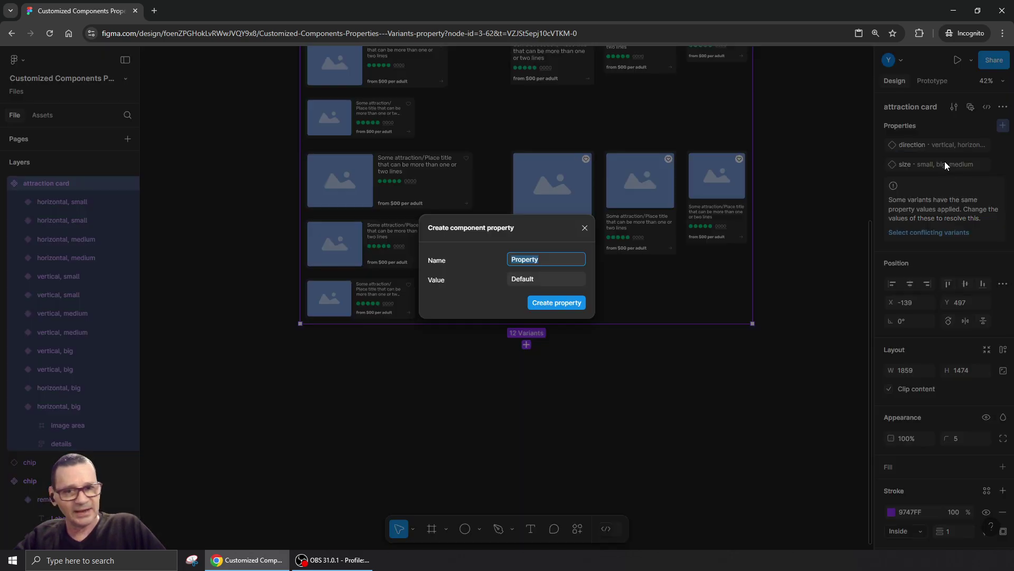
pyautogui.write('stroke')
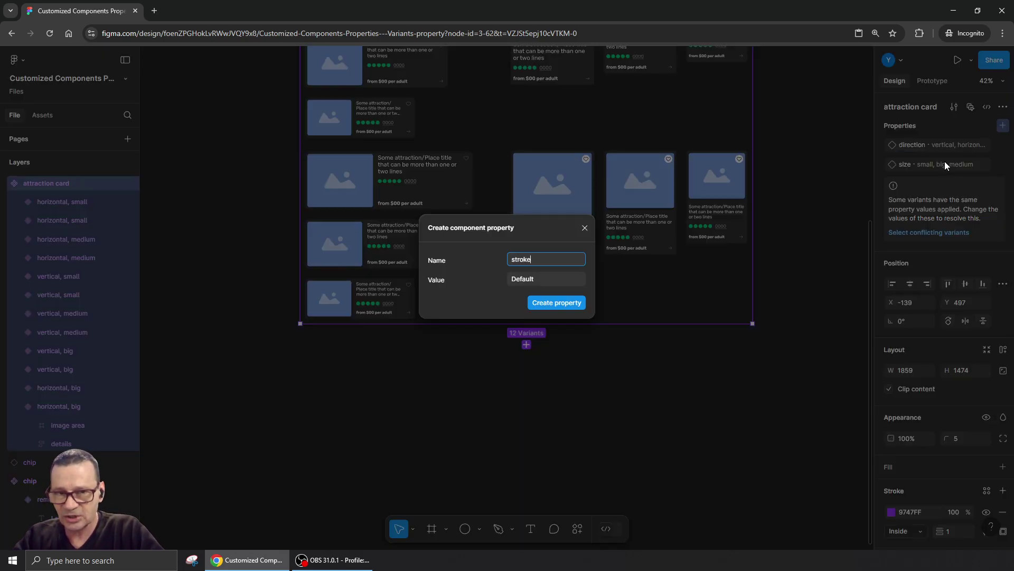
pyautogui.press('Return')
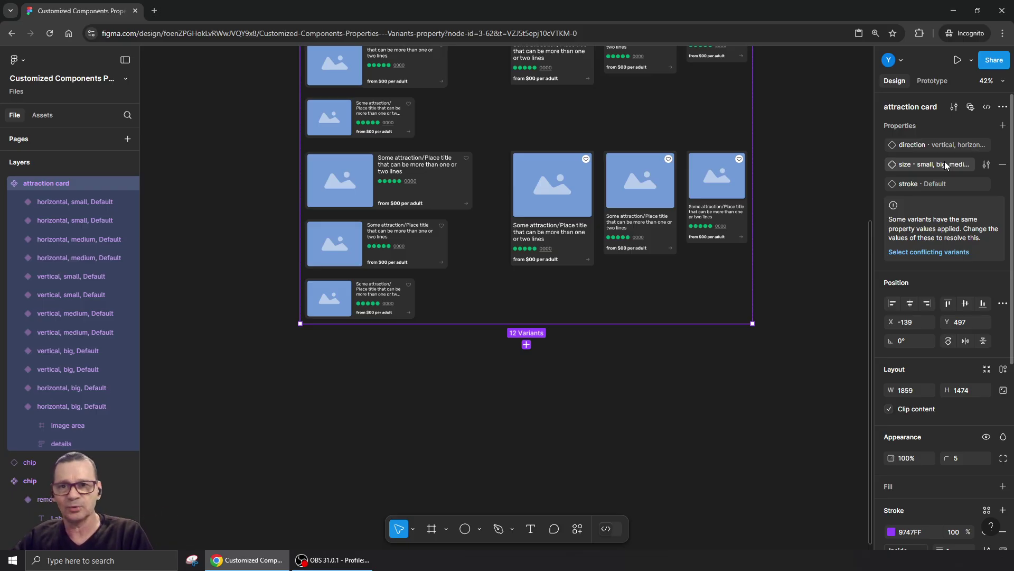
# Give the six duplicated attraction cards in the lower half a 1 px inside stroke in grey 717171.
pyautogui.click(310, 146)
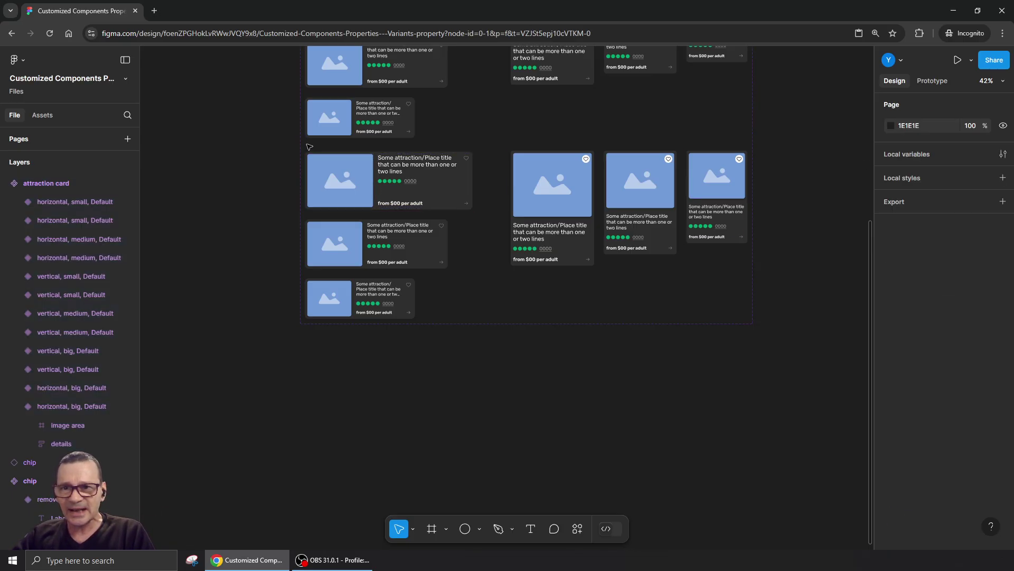
pyautogui.moveTo(306, 146); pyautogui.dragTo(748, 317)
pyautogui.moveTo(661, 287); pyautogui.dragTo(645, 331)
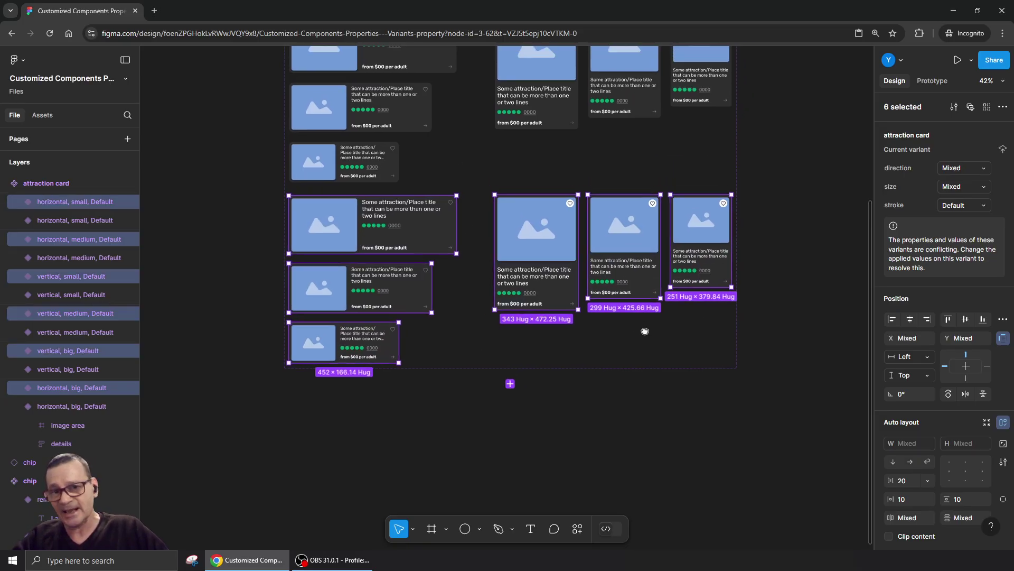
pyautogui.scroll(10, 645, 331)
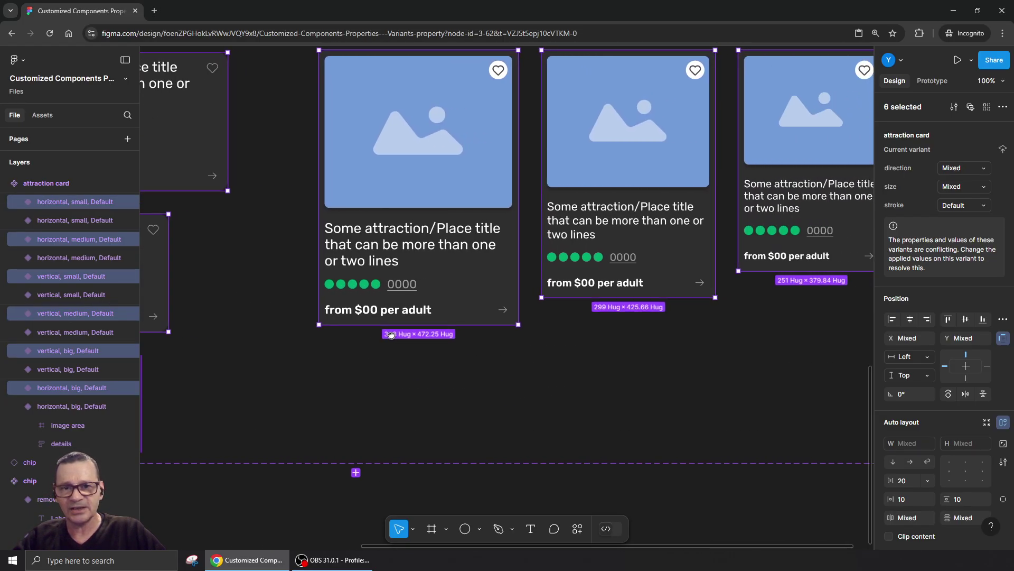
pyautogui.moveTo(391, 334); pyautogui.dragTo(359, 305)
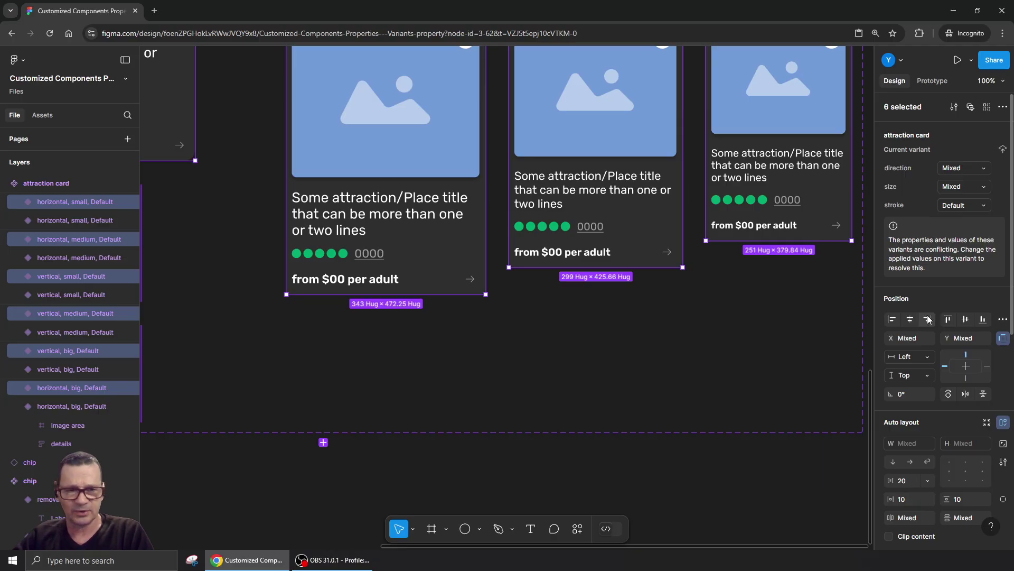
pyautogui.scroll(-7, 924, 322)
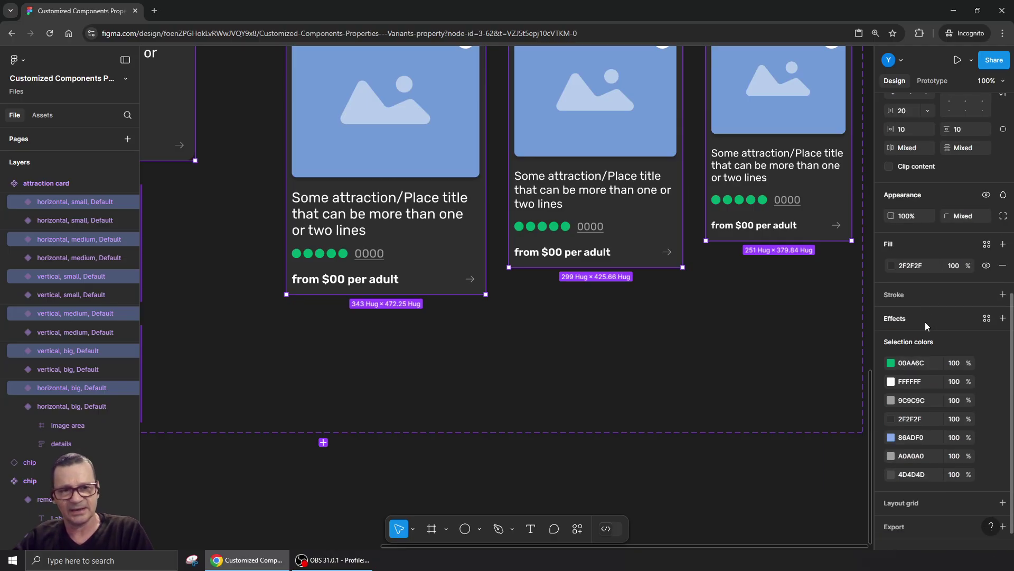
pyautogui.click(892, 295)
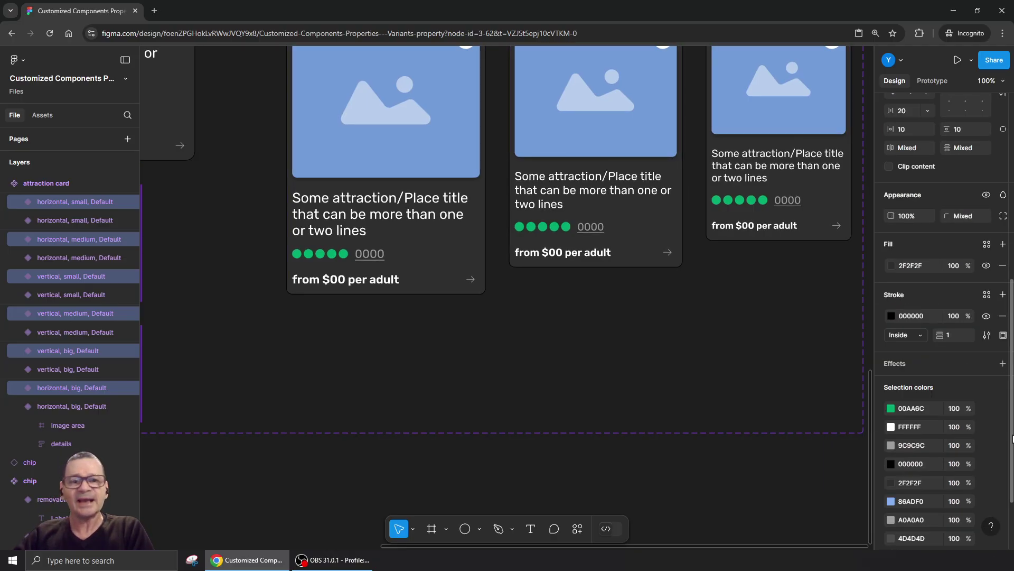
pyautogui.click(892, 315)
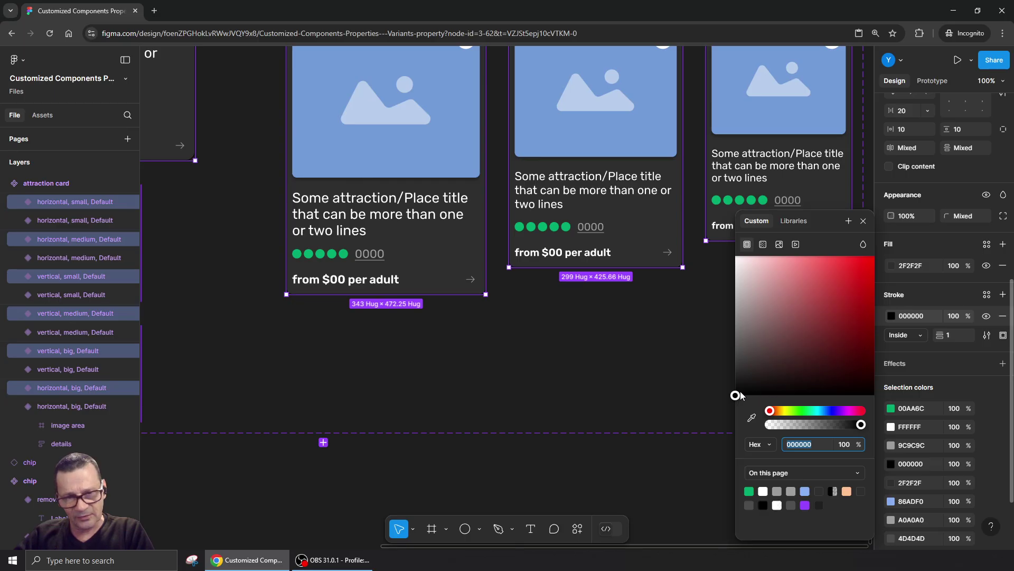
pyautogui.moveTo(735, 396); pyautogui.dragTo(708, 328)
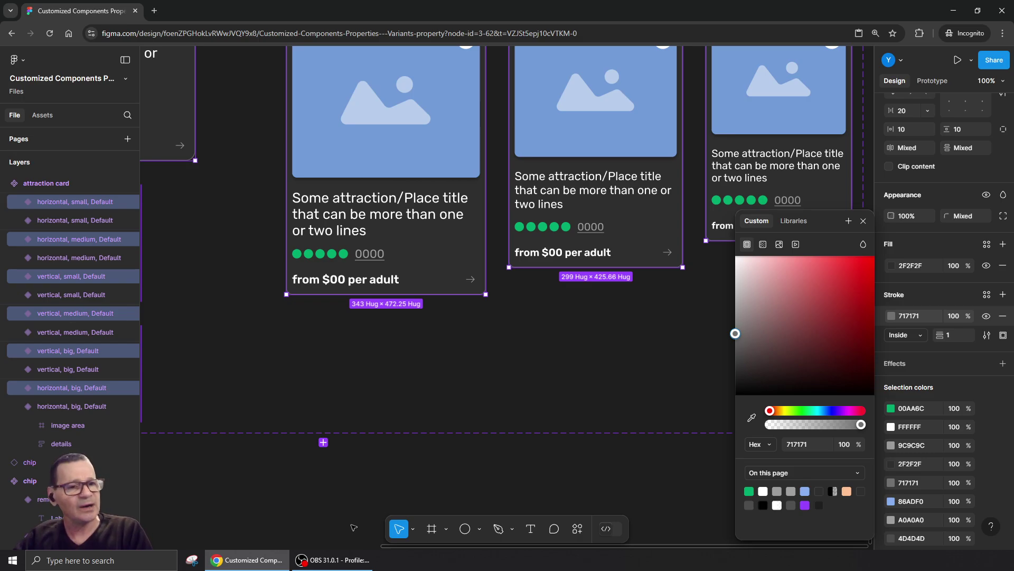
pyautogui.click(540, 379)
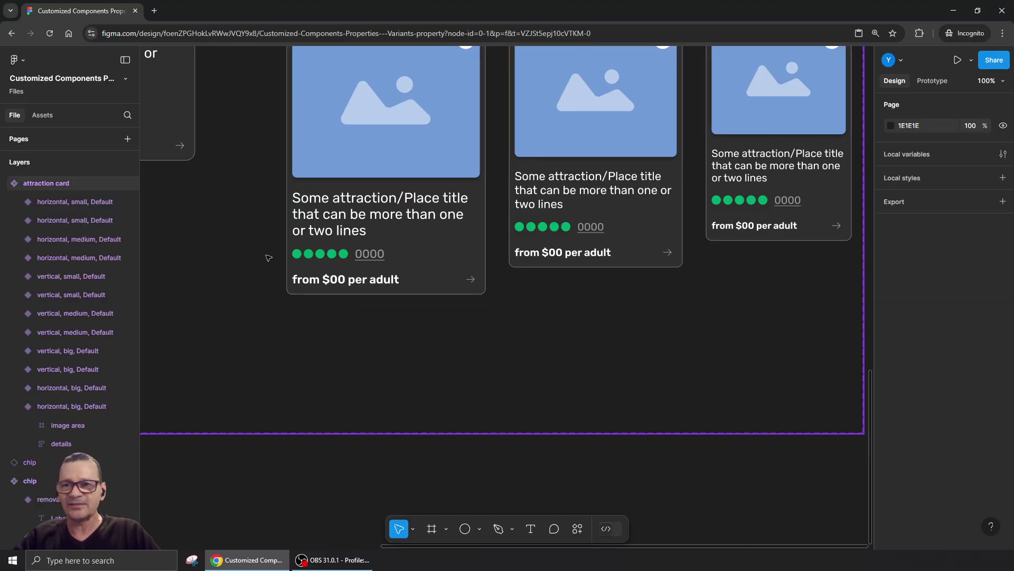
# Set the stroke property to no for the six attraction cards in the upper half of the set.
pyautogui.scroll(-3, 264, 254)
pyautogui.moveTo(262, 253); pyautogui.dragTo(523, 306)
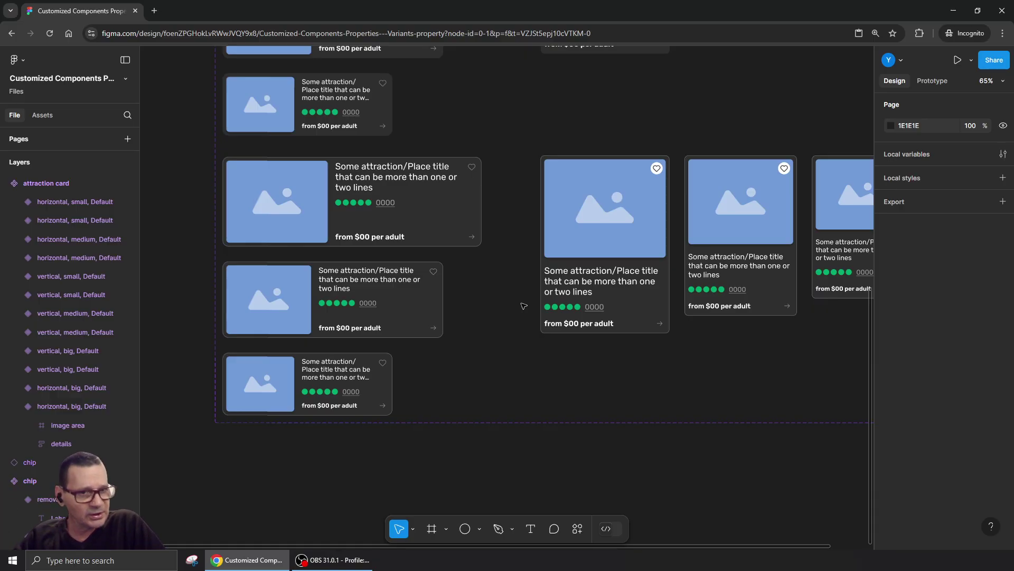
pyautogui.scroll(-3, 455, 260)
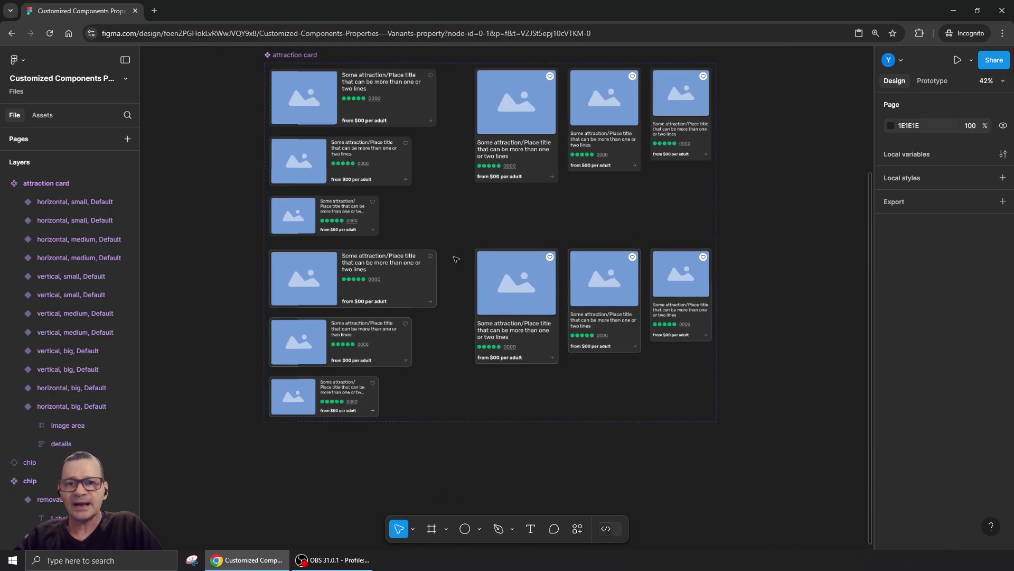
pyautogui.scroll(1, 460, 238)
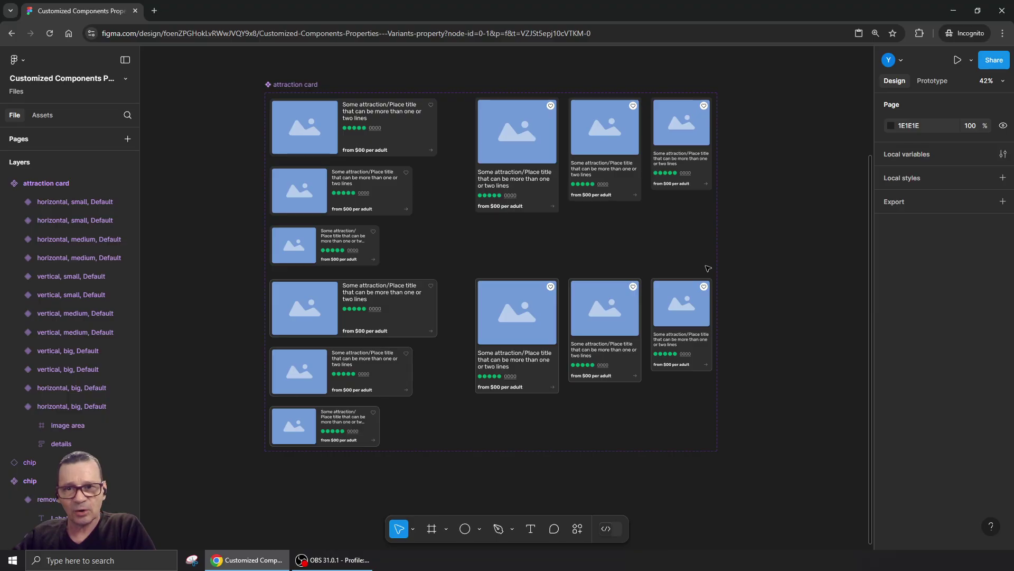
pyautogui.moveTo(706, 266)
pyautogui.mouseDown()
pyautogui.moveTo(455, 209)
pyautogui.moveTo(289, 109)
pyautogui.mouseUp()
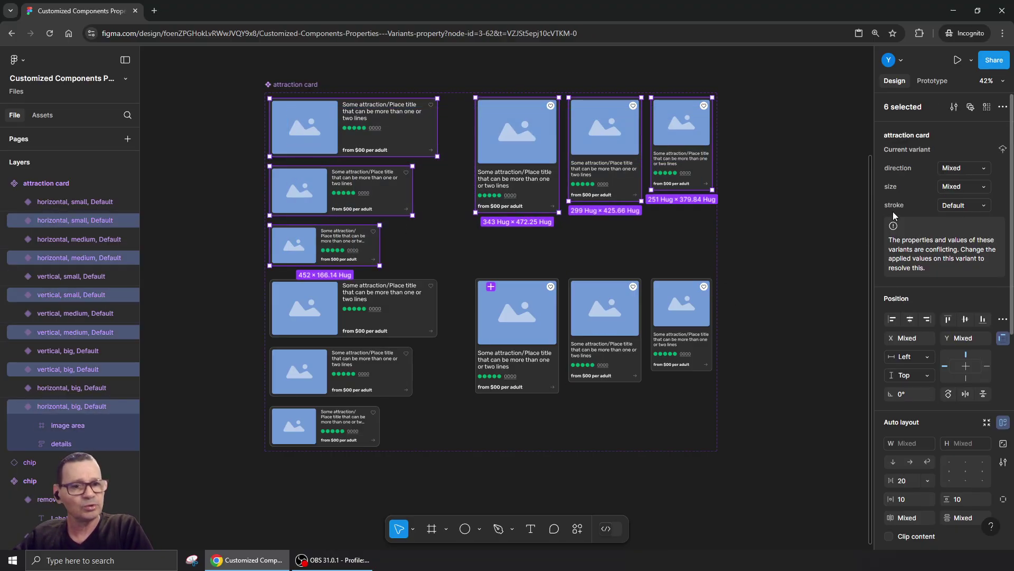
pyautogui.click(953, 207)
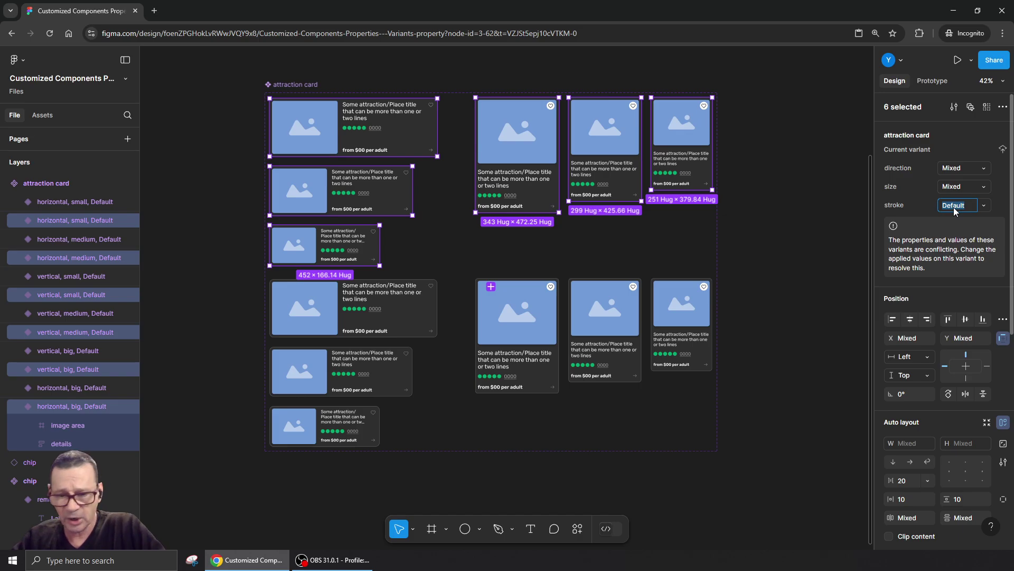
pyautogui.write('no')
pyautogui.press('Return')
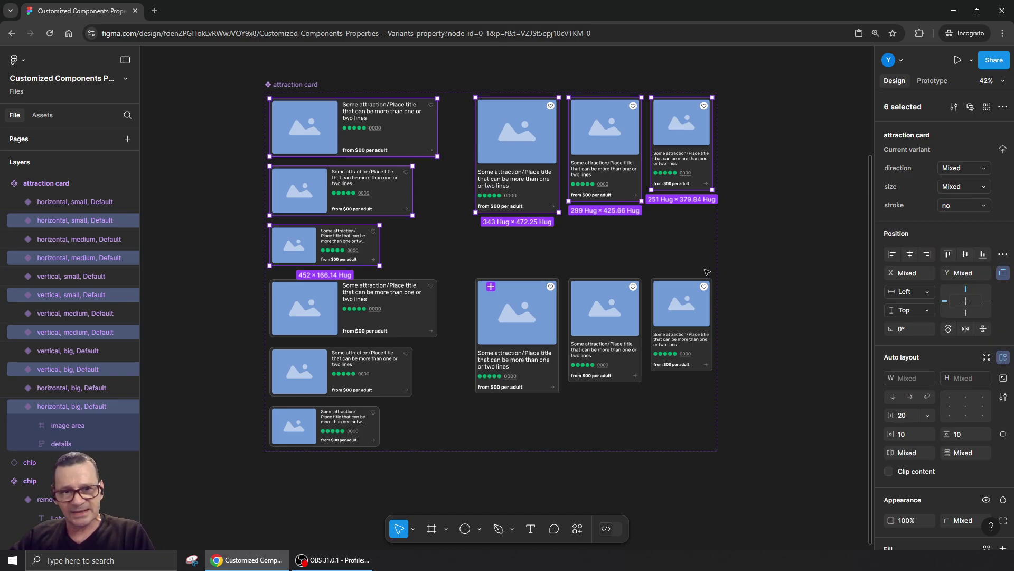
# Set the stroke property to yes for the six outlined attraction cards in the lower half of the set.
pyautogui.moveTo(704, 268)
pyautogui.mouseDown()
pyautogui.moveTo(665, 302)
pyautogui.moveTo(449, 403)
pyautogui.moveTo(268, 443)
pyautogui.mouseUp()
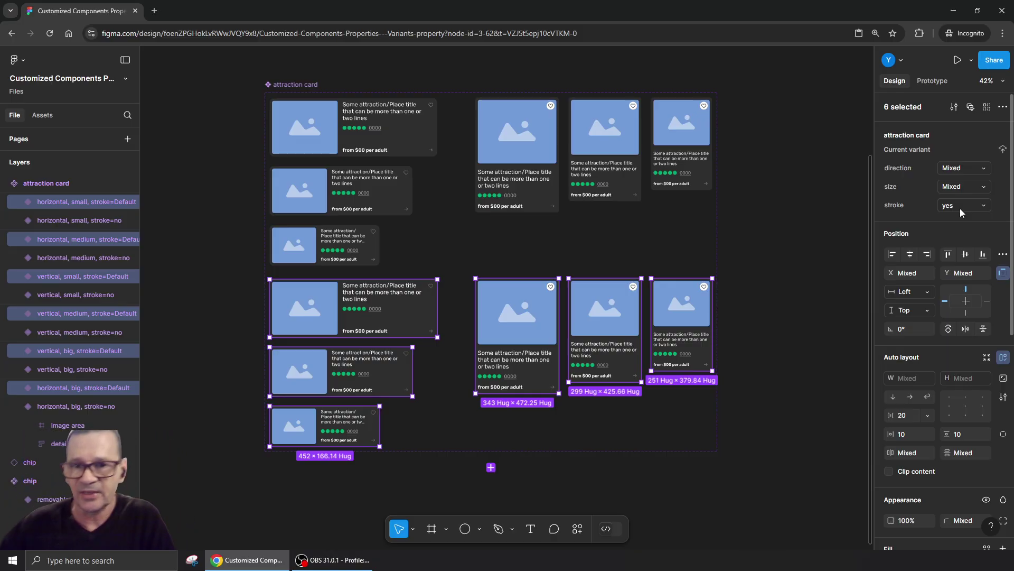
pyautogui.click(646, 203)
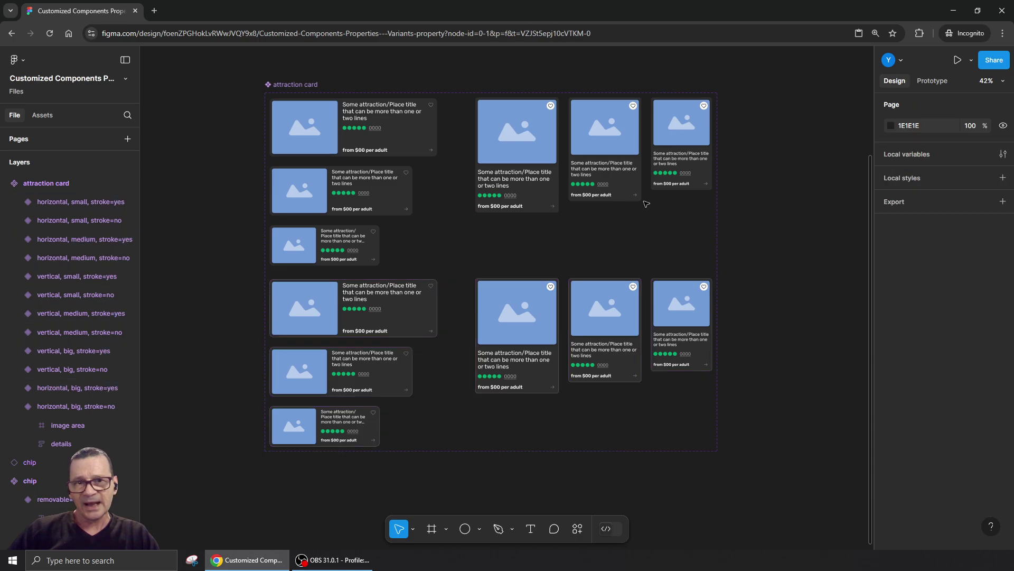
# Place an instance of the small vertical attraction card without stroke on the empty canvas beside the set and set its size to medium.
pyautogui.click(683, 135)
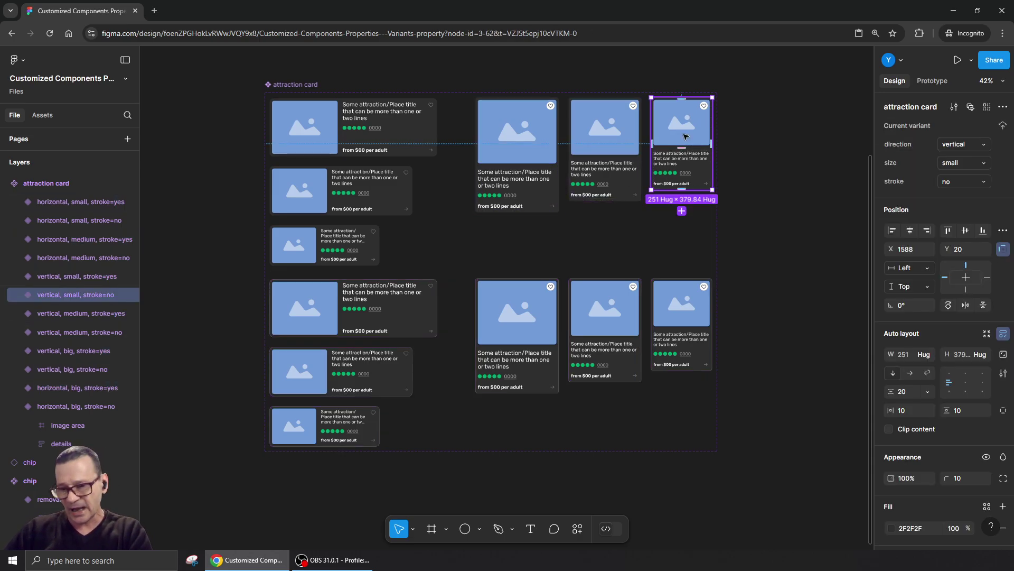
pyautogui.moveTo(684, 136); pyautogui.dragTo(597, 203)
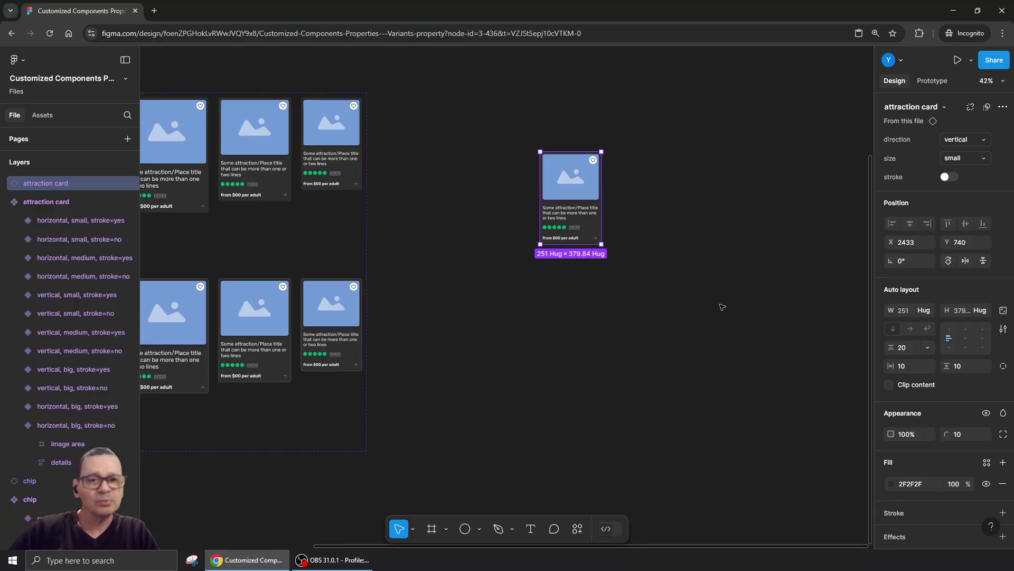
pyautogui.click(954, 158)
pyautogui.click(954, 185)
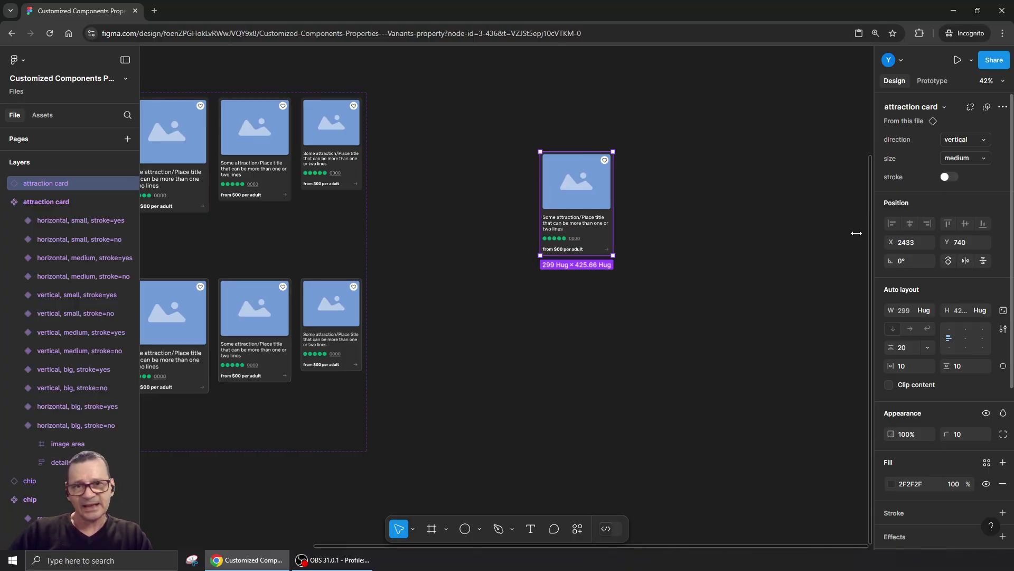
# Set the attraction card instance's direction to horizontal.
pyautogui.click(956, 140)
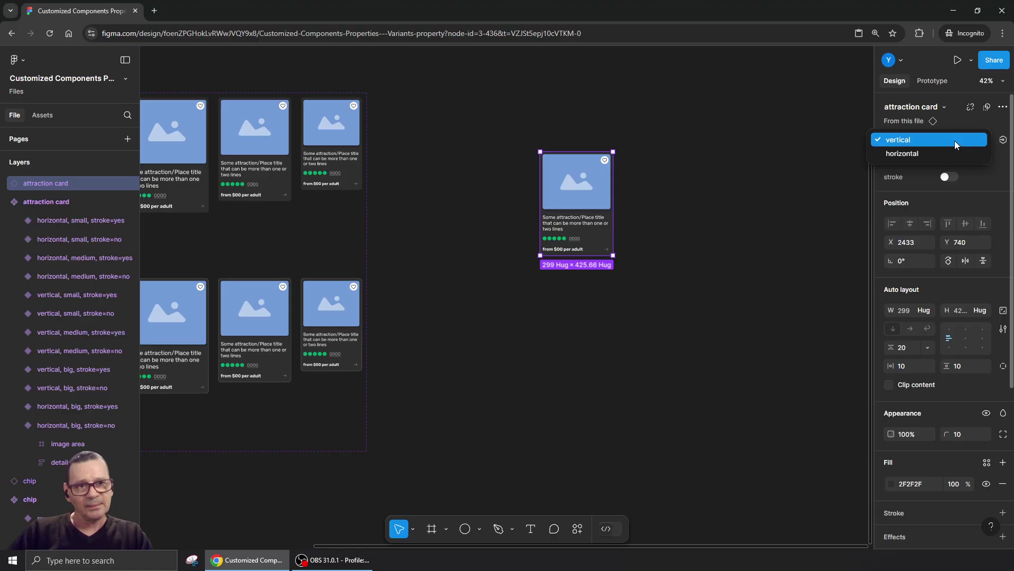
pyautogui.click(903, 153)
pyautogui.scroll(5, 775, 248)
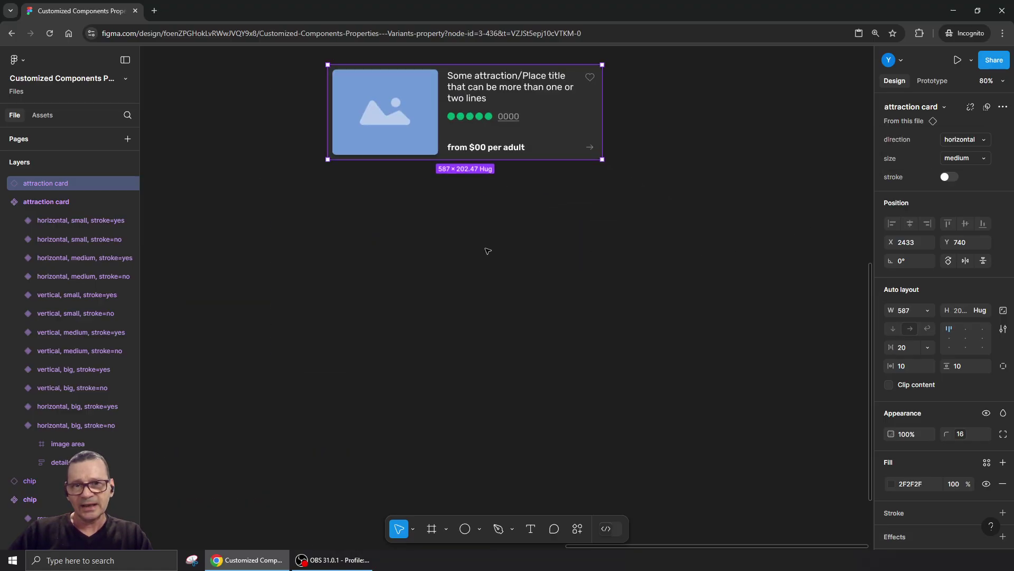
pyautogui.scroll(3, 487, 250)
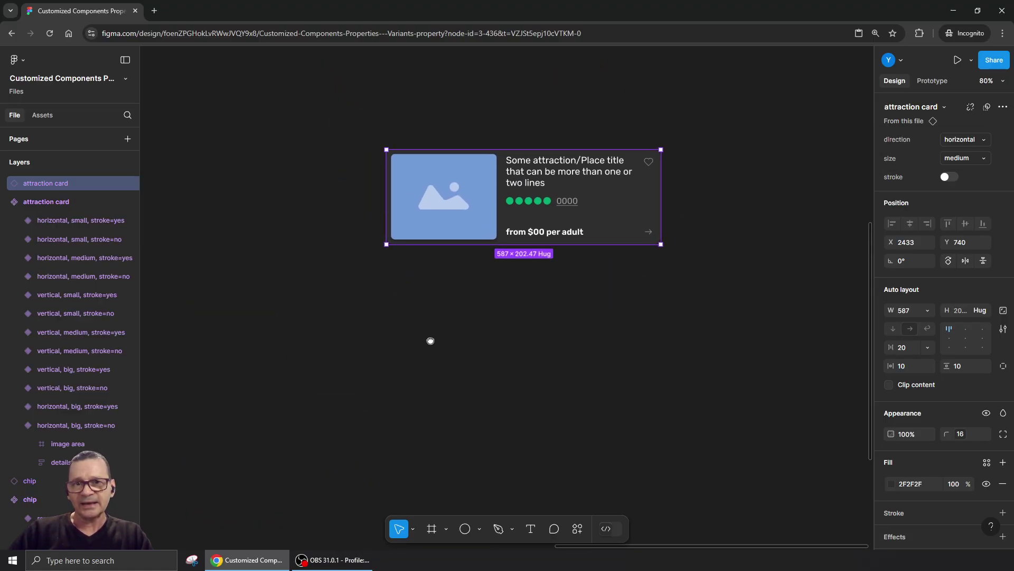
# Test the stroke property on the attraction card instance by turning it on and back off.
pyautogui.click(951, 177)
pyautogui.click(485, 317)
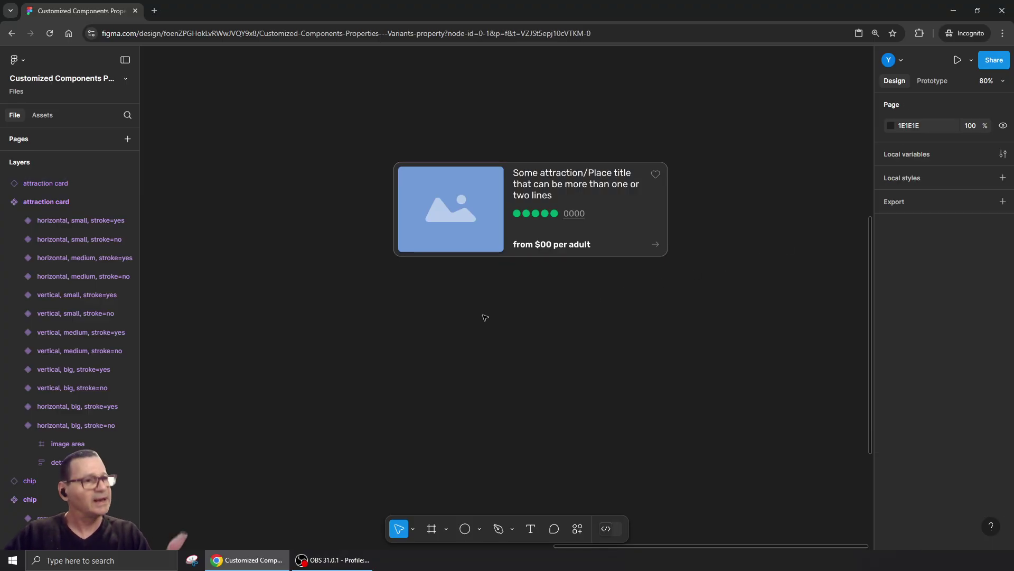
pyautogui.click(465, 236)
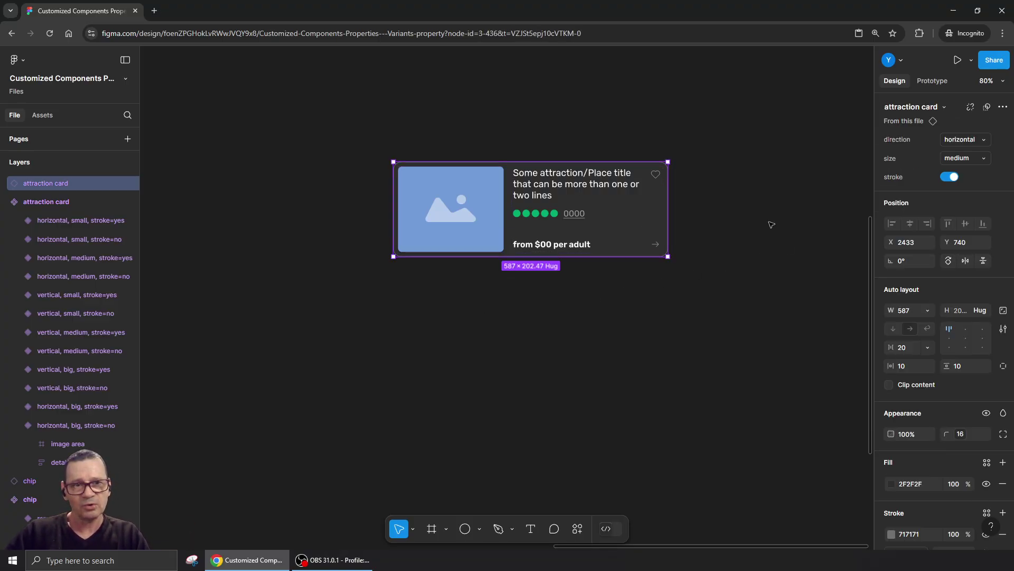
pyautogui.click(951, 177)
pyautogui.click(529, 315)
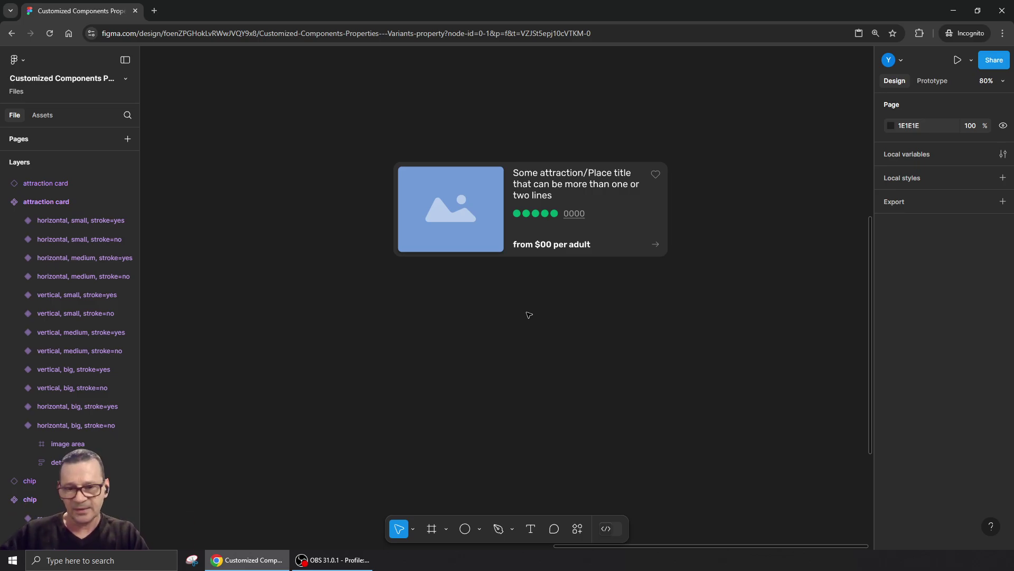
# Compare the variants in the attraction card set with the instance beside it and examine the instance's direction, size and stroke properties.
pyautogui.scroll(-6, 453, 310)
pyautogui.moveTo(301, 344); pyautogui.dragTo(744, 281)
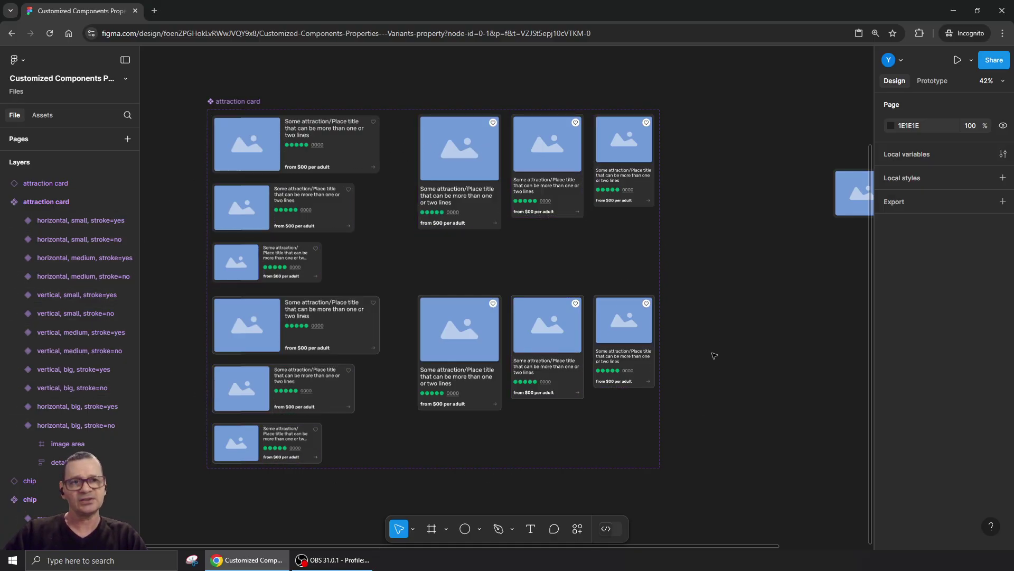
pyautogui.moveTo(782, 301); pyautogui.dragTo(400, 352)
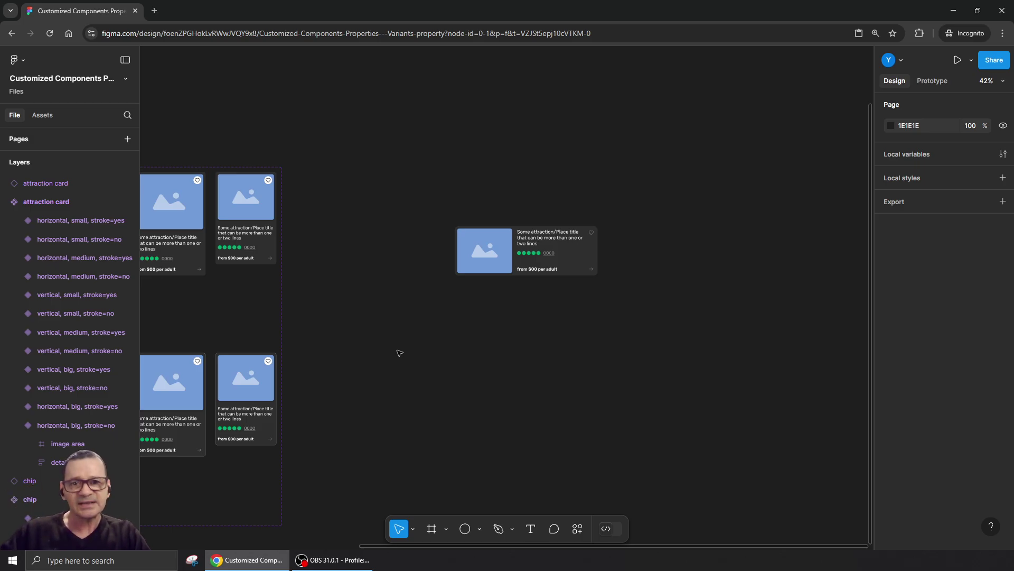
pyautogui.moveTo(331, 335); pyautogui.dragTo(788, 290)
pyautogui.scroll(3, 791, 290)
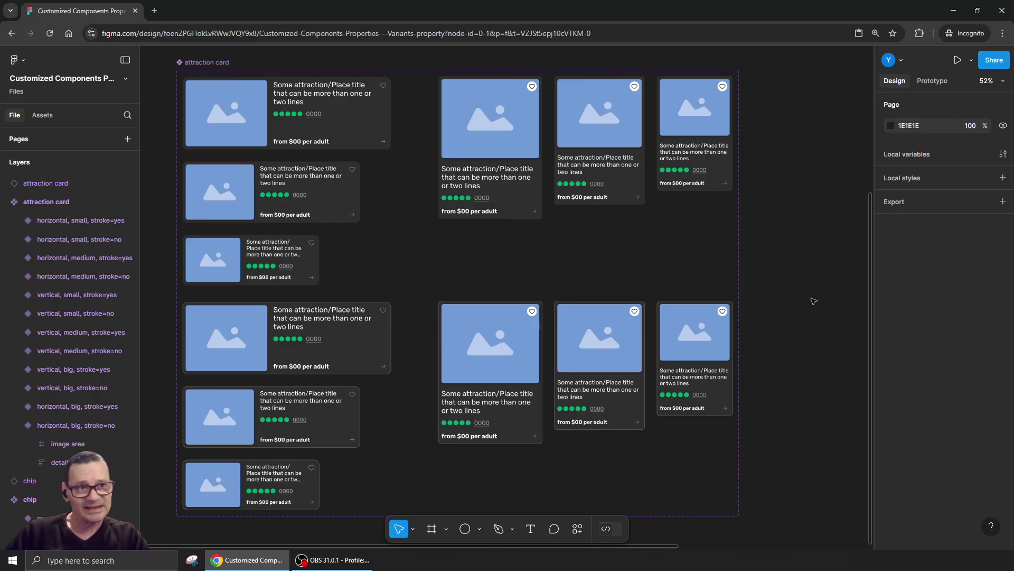
pyautogui.moveTo(813, 294); pyautogui.dragTo(392, 323)
pyautogui.scroll(5, 475, 317)
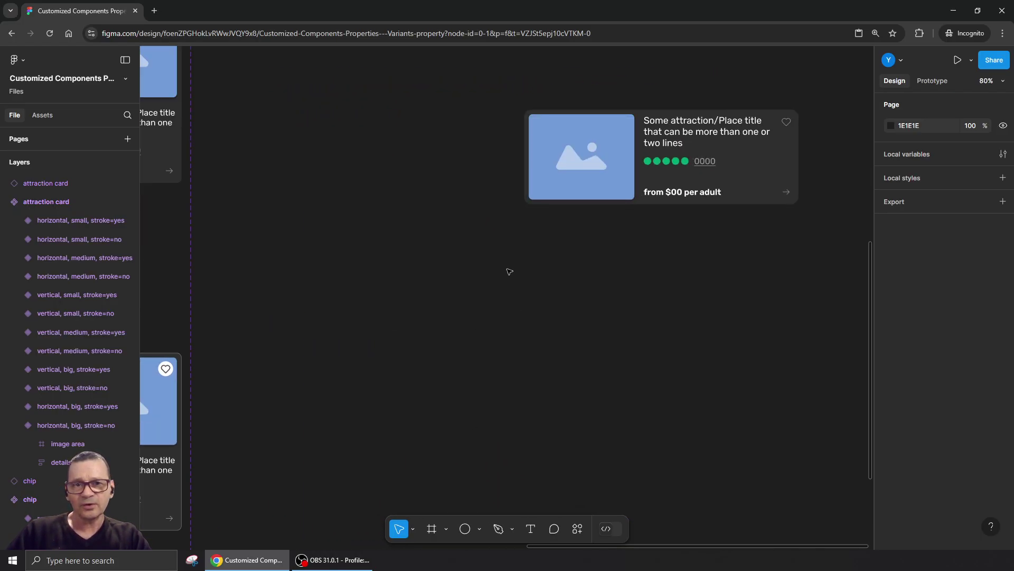
pyautogui.moveTo(509, 272); pyautogui.dragTo(362, 347)
pyautogui.click(446, 254)
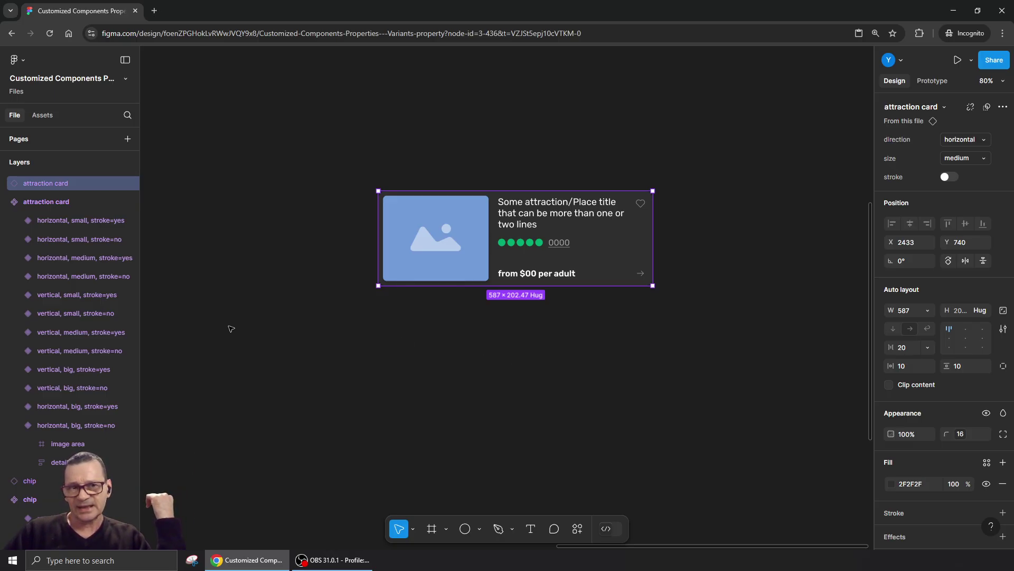
# Return to the attraction card set and inspect the title text of the big horizontal card without stroke.
pyautogui.moveTo(223, 381); pyautogui.dragTo(237, 375)
pyautogui.scroll(-5, 683, 325)
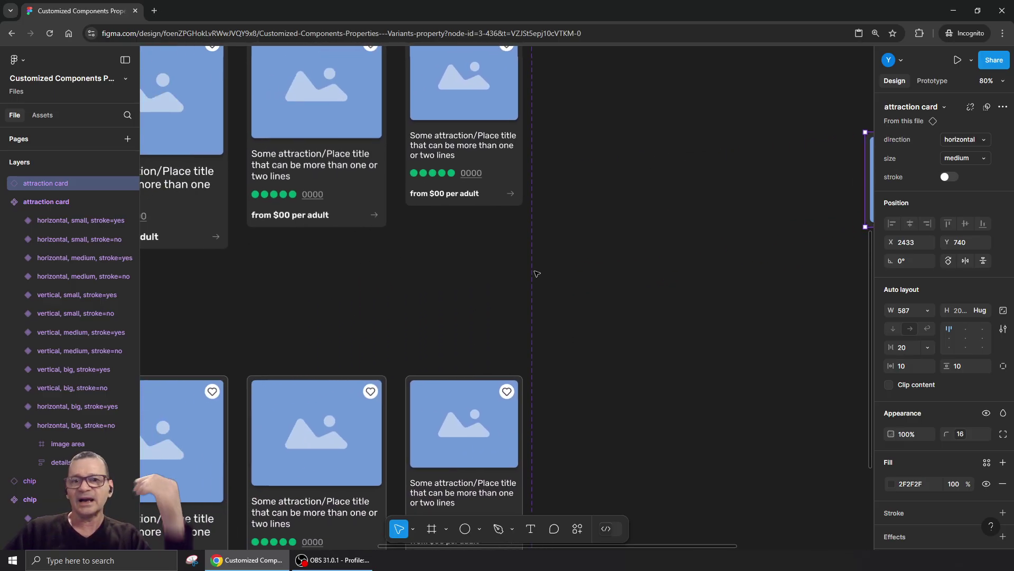
pyautogui.scroll(-5, 528, 364)
pyautogui.hscroll(-3, 527, 363)
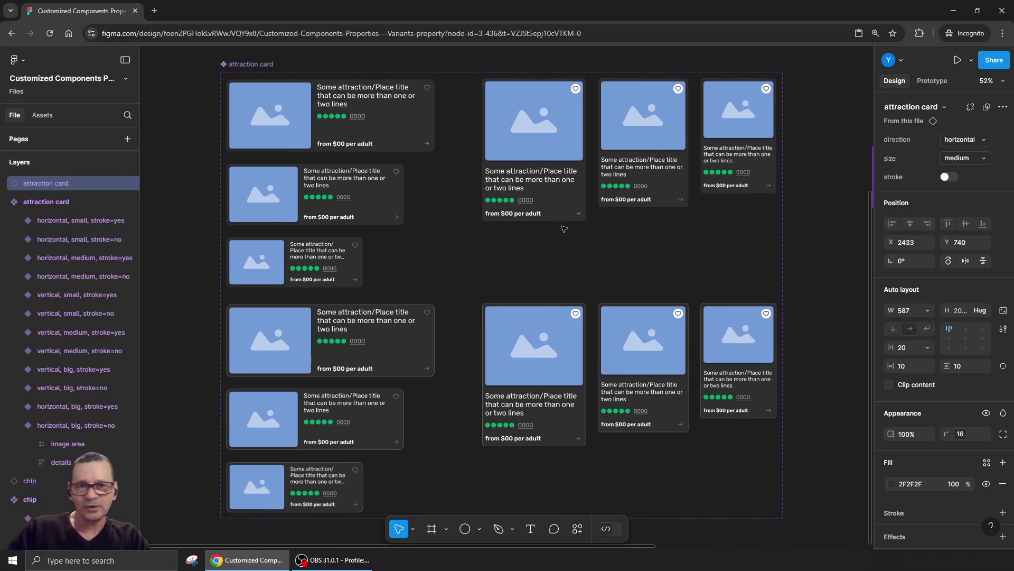
pyautogui.keyDown('ctrl'); pyautogui.click(349, 112); pyautogui.keyUp('ctrl')
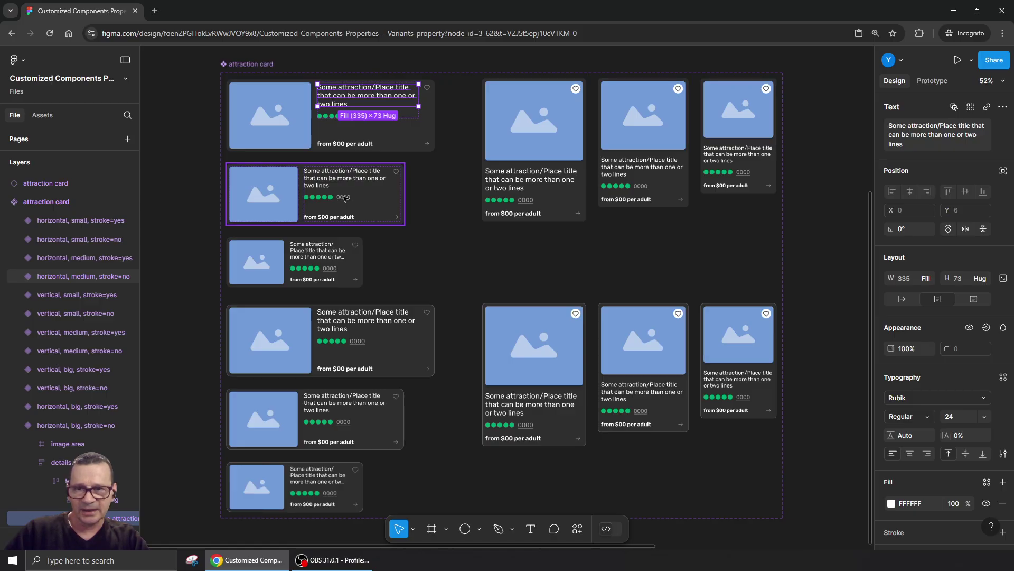
pyautogui.click(197, 217)
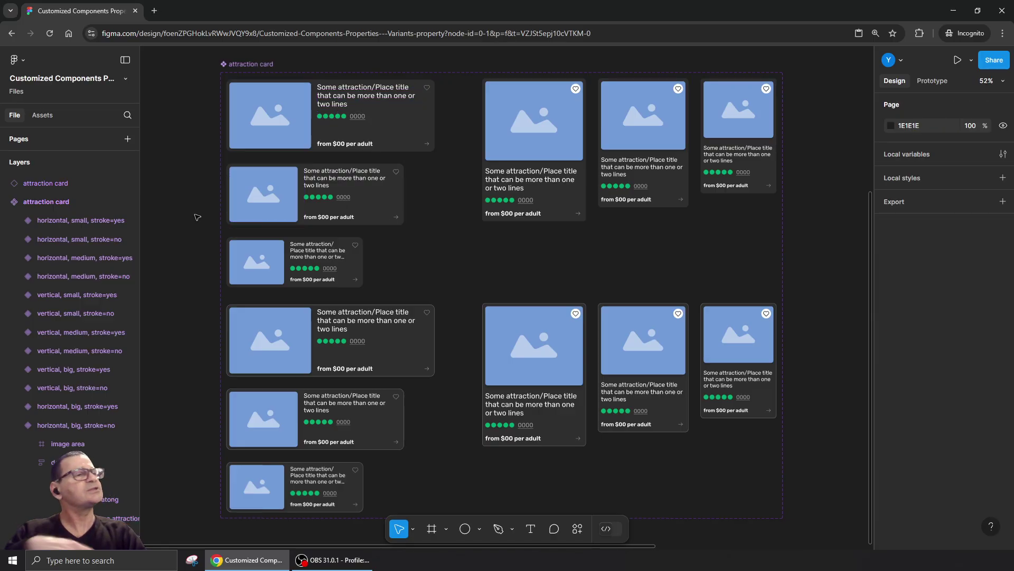